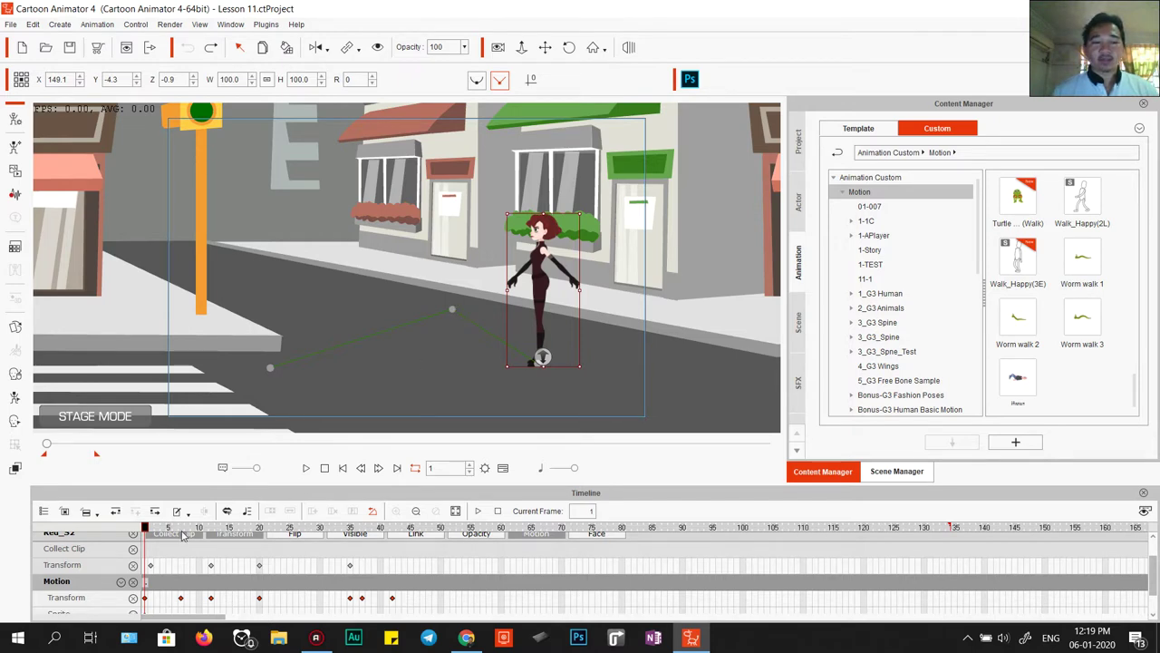
- Scrub the timeline from frame 1 to frame 42 and back to review the girl's jump animation
drag(150, 529, 393, 542)
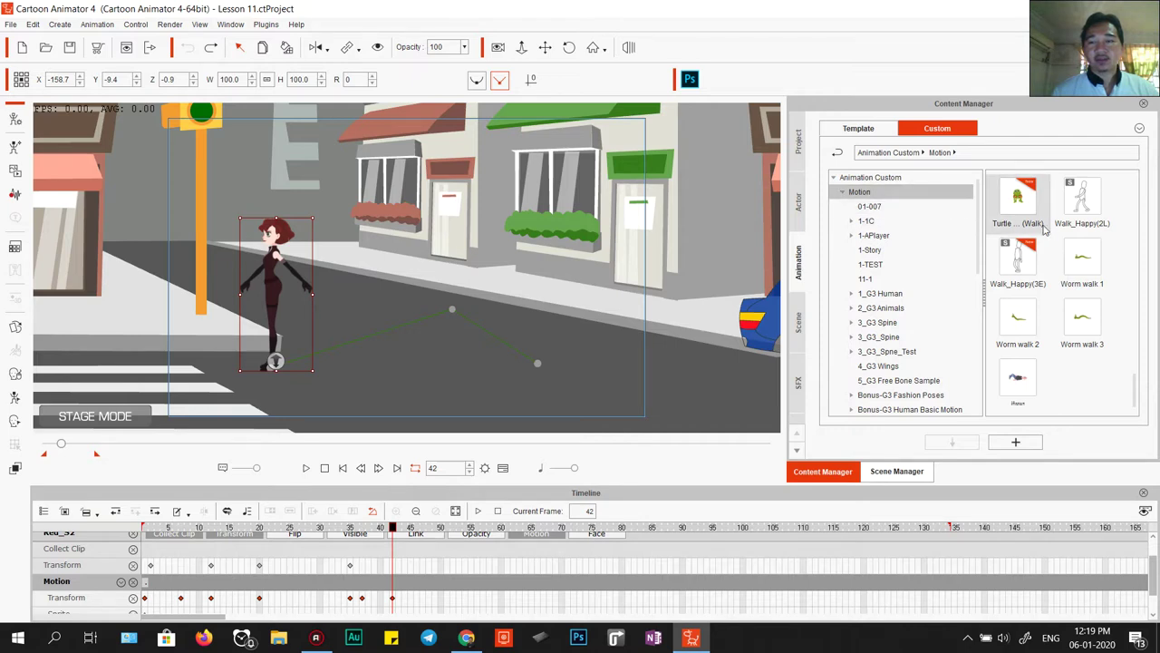
click(1081, 202)
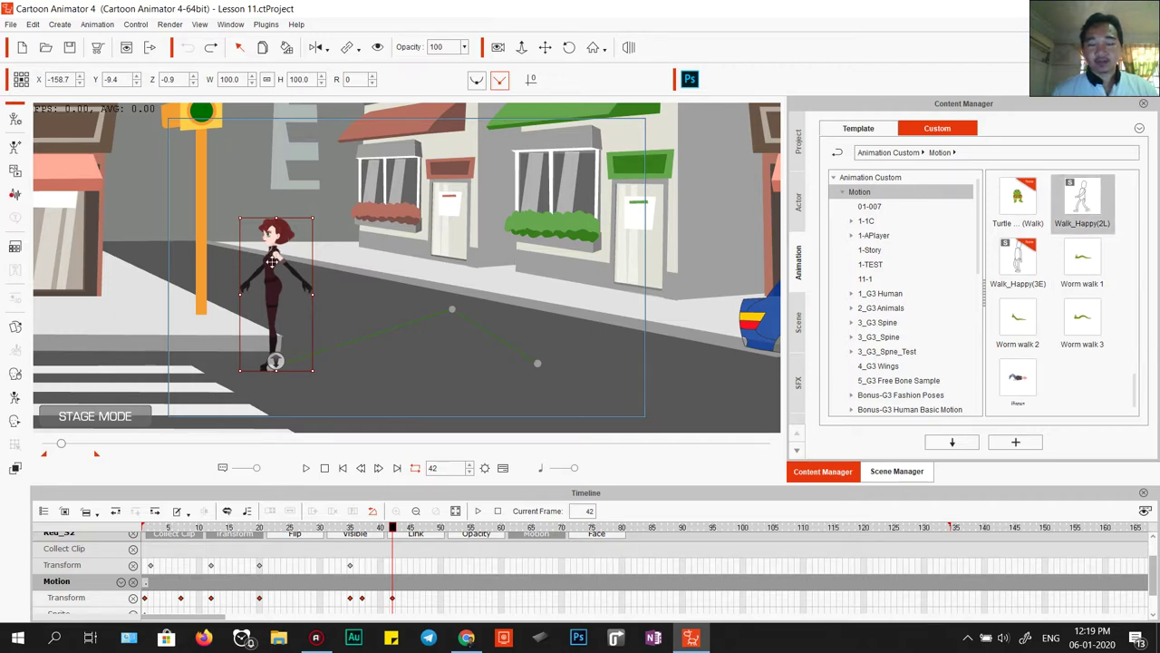
drag(394, 529, 106, 538)
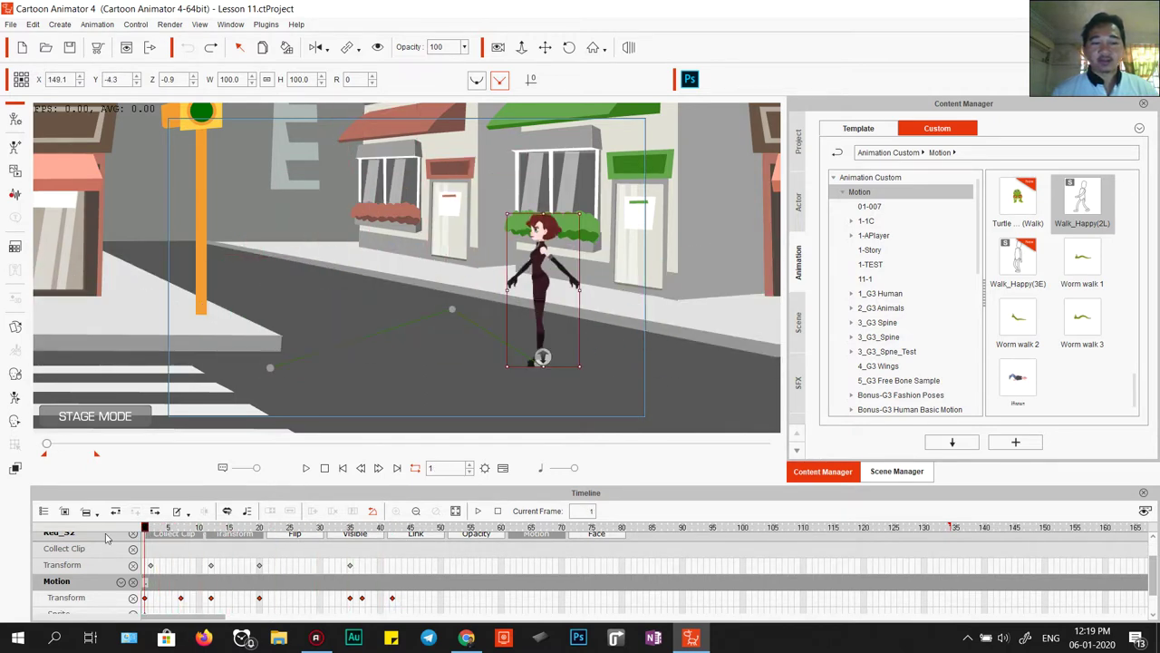
- Hide and show the Transform track of Red_S2 in the timeline
scroll(103, 538, up, 2)
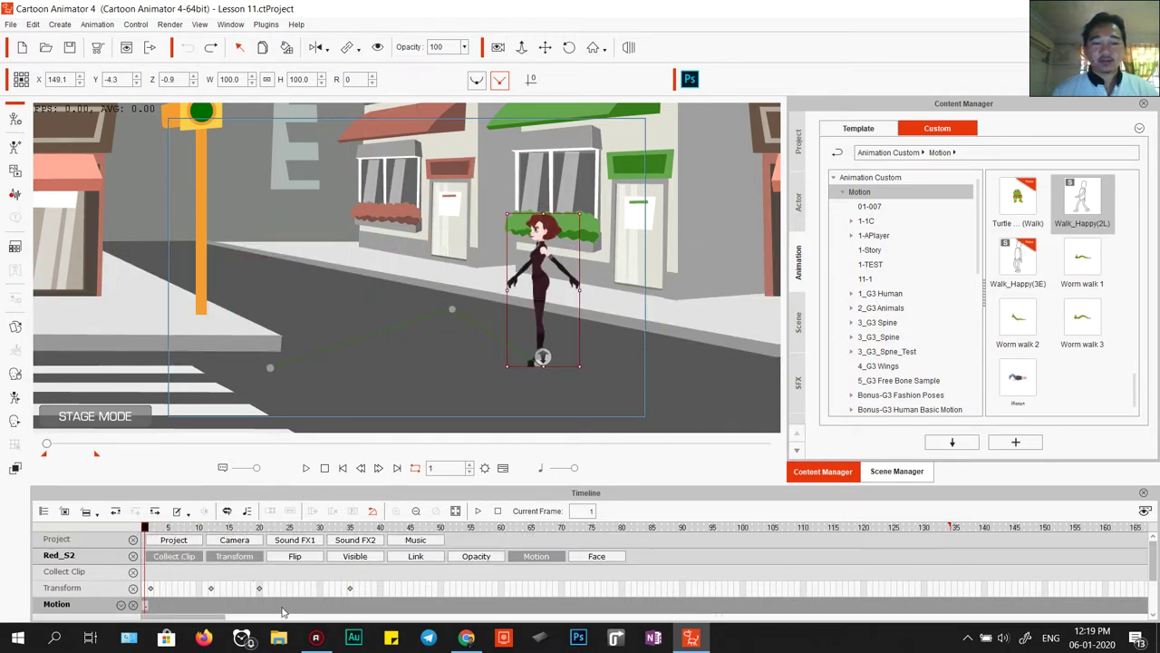
click(239, 556)
scroll(209, 551, down, 1)
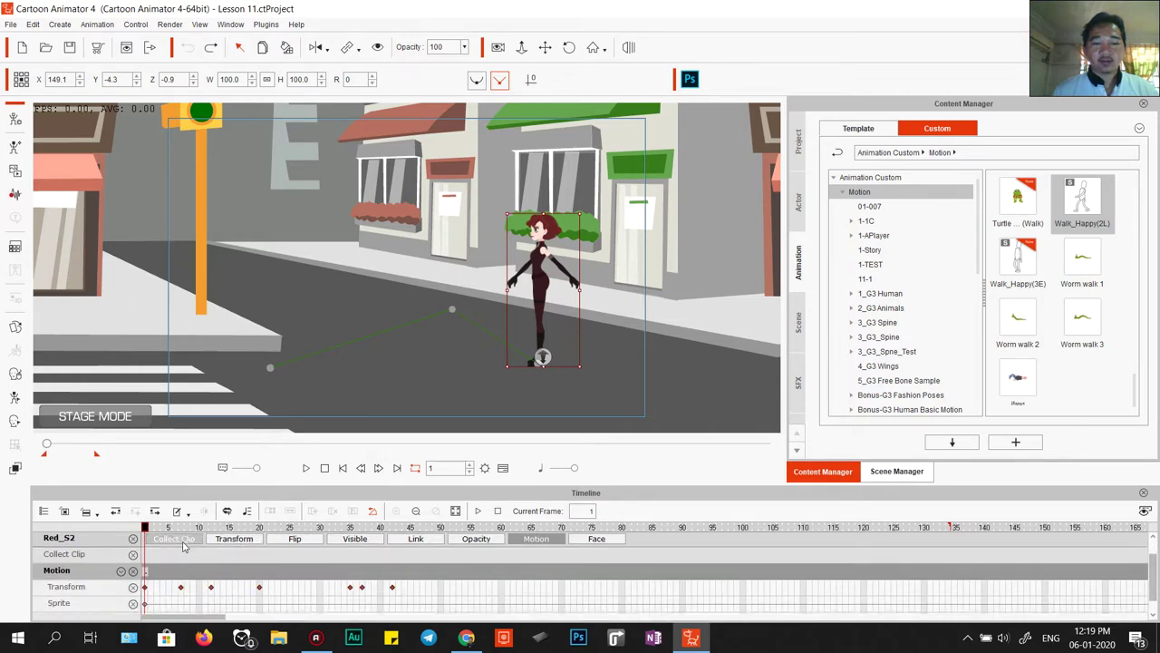
click(228, 540)
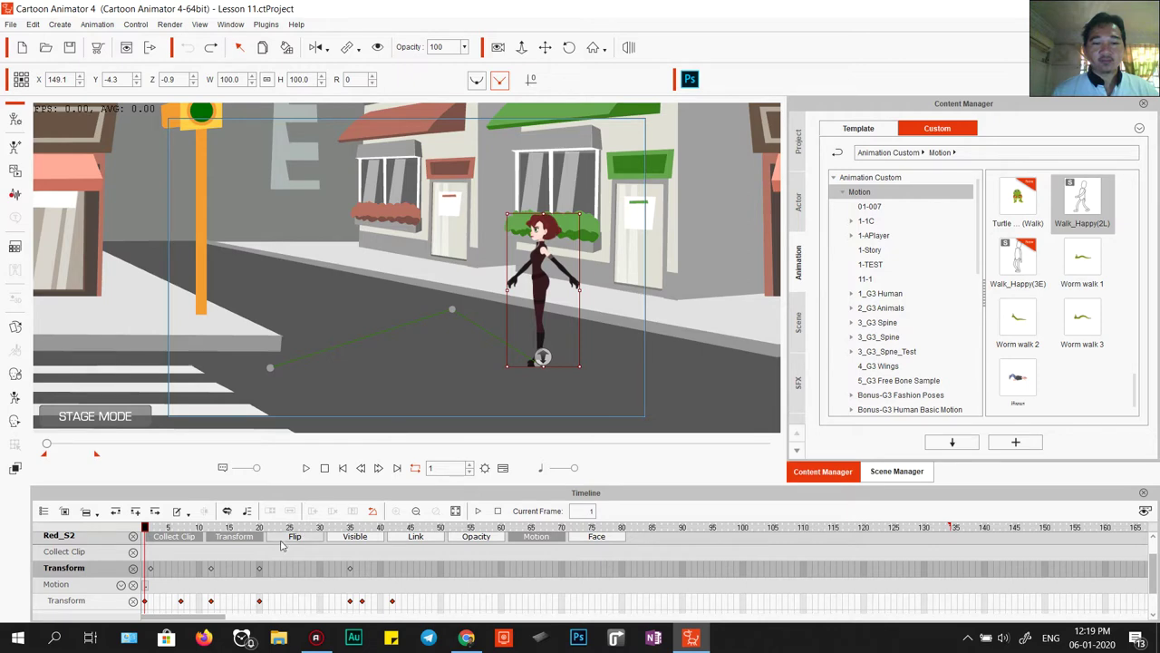
- Reselect the girl on the stage and enlarge the timeline area to show more of her tracks
click(549, 274)
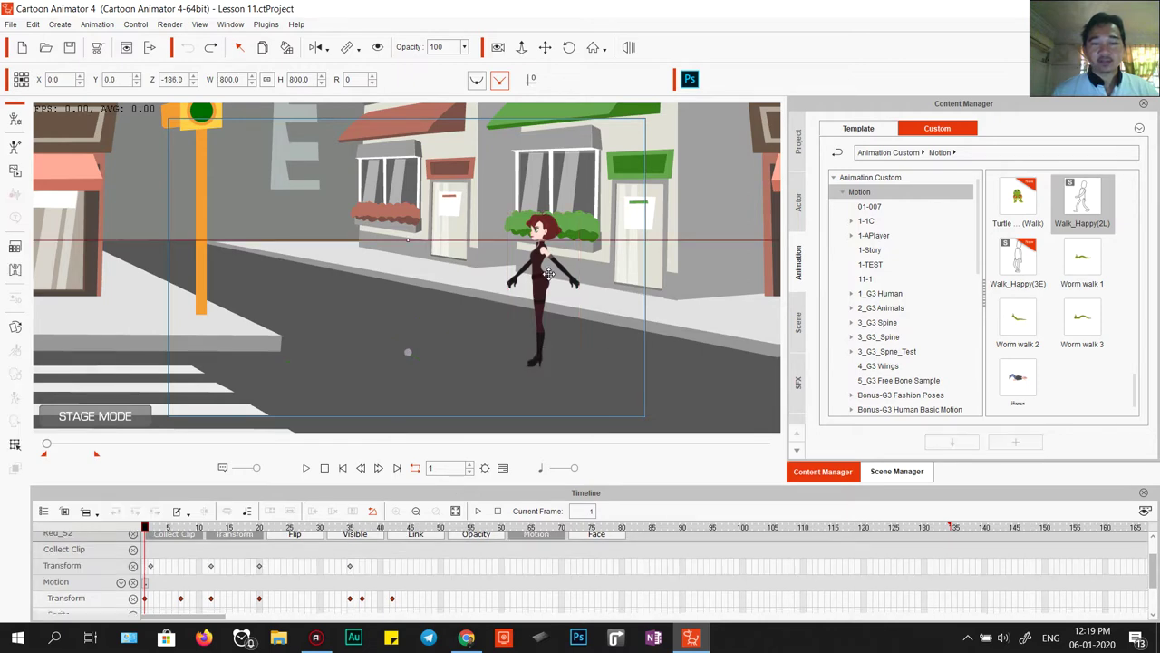
click(550, 274)
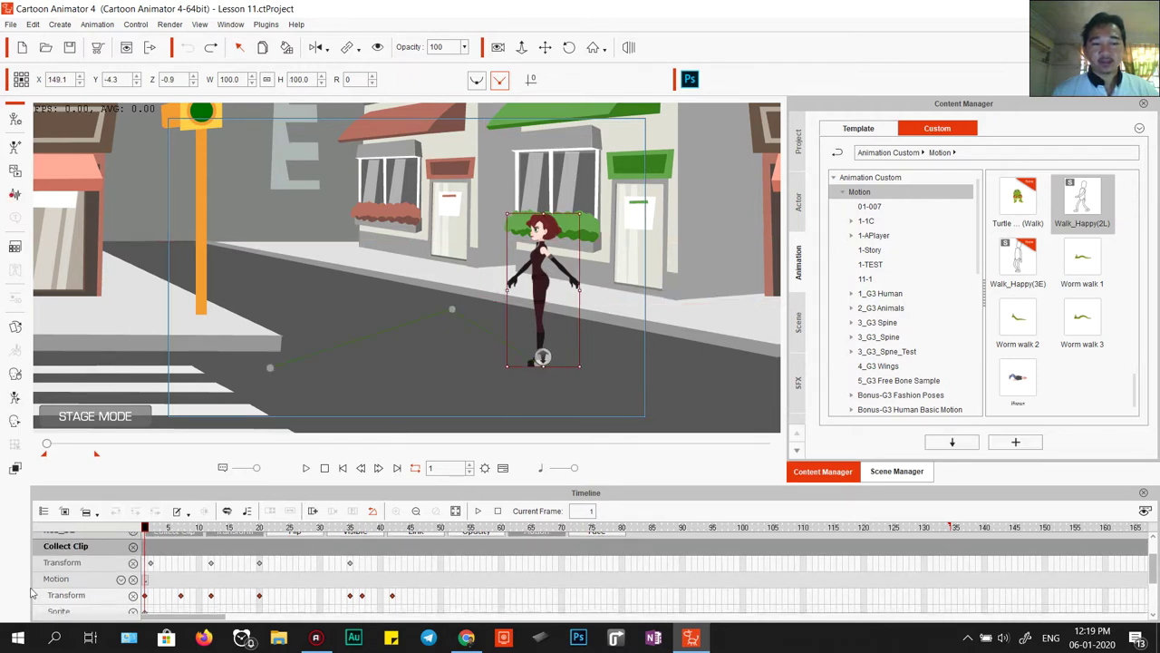
click(64, 511)
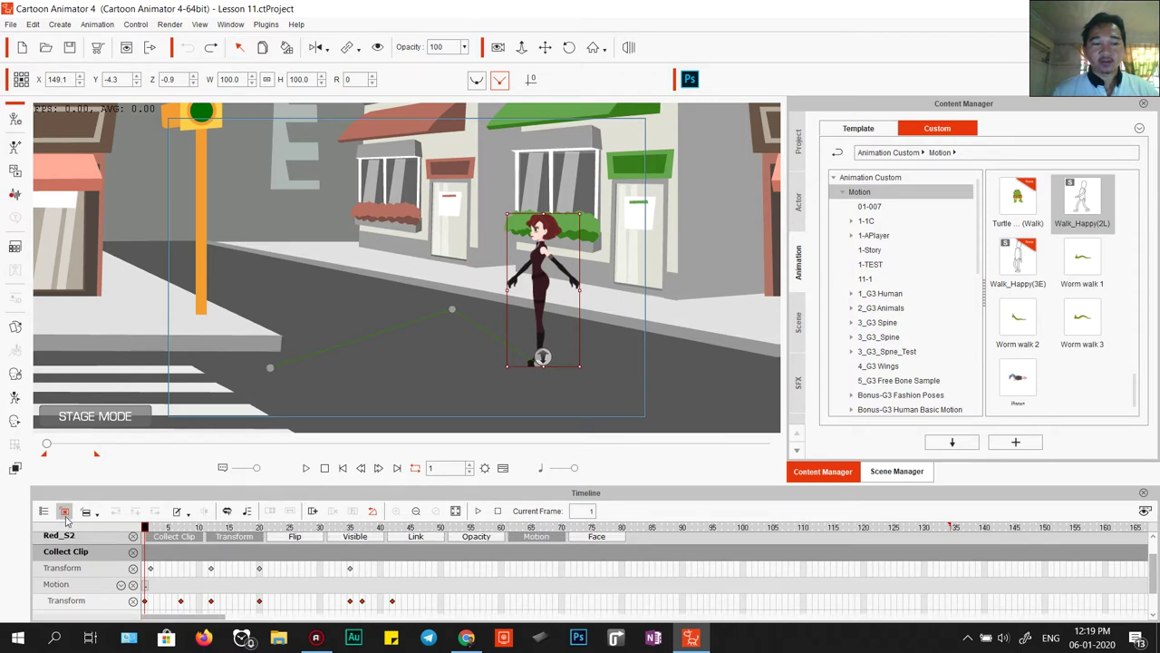
scroll(175, 582, down, 1)
scroll(175, 582, up, 1)
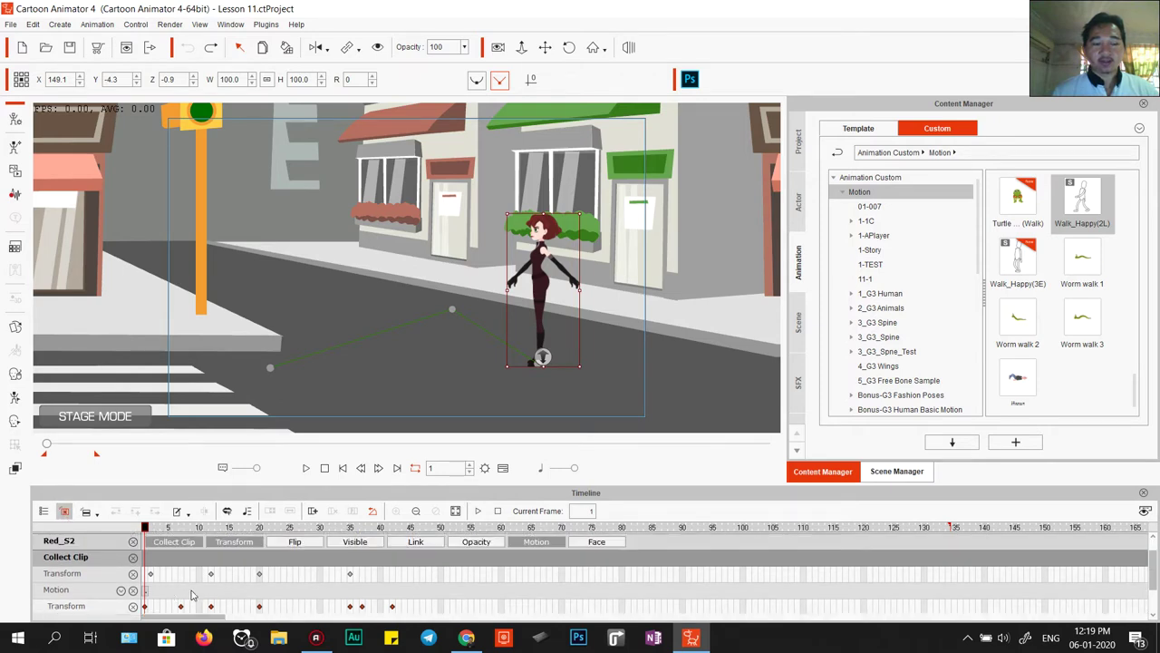
drag(299, 485, 306, 418)
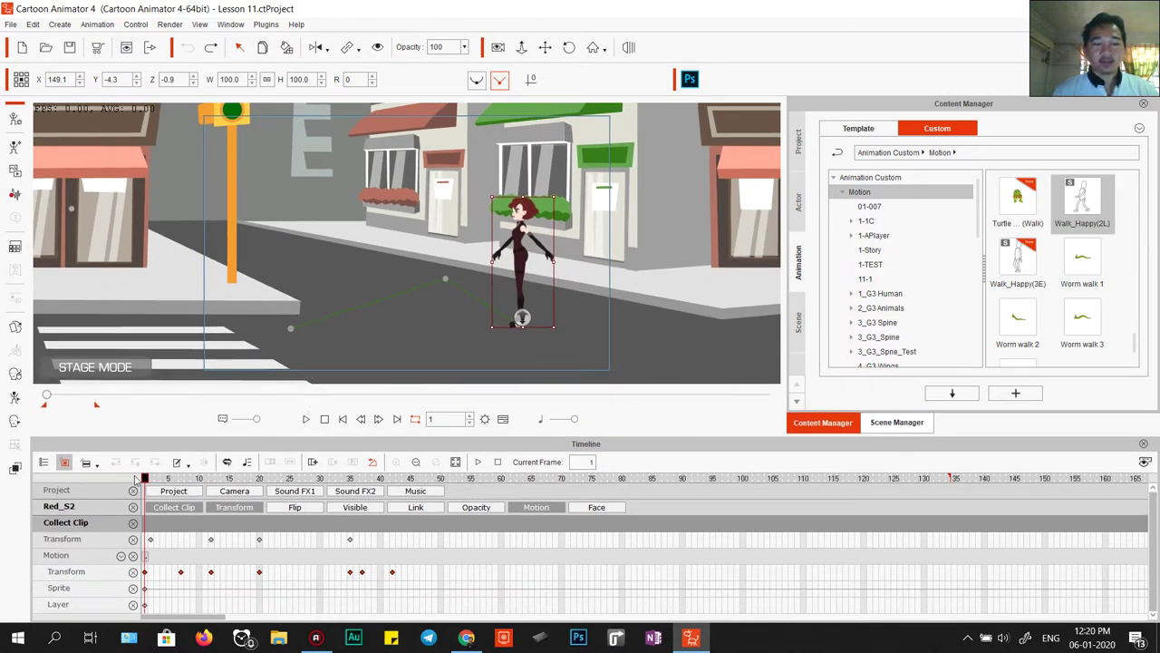
- Delete all keys on the girl's object Transform track and scrub to frame 42 and back to check her position
mouse_move(148, 480)
mouse_down()
mouse_move(290, 480)
mouse_move(145, 480)
mouse_up()
click(240, 509)
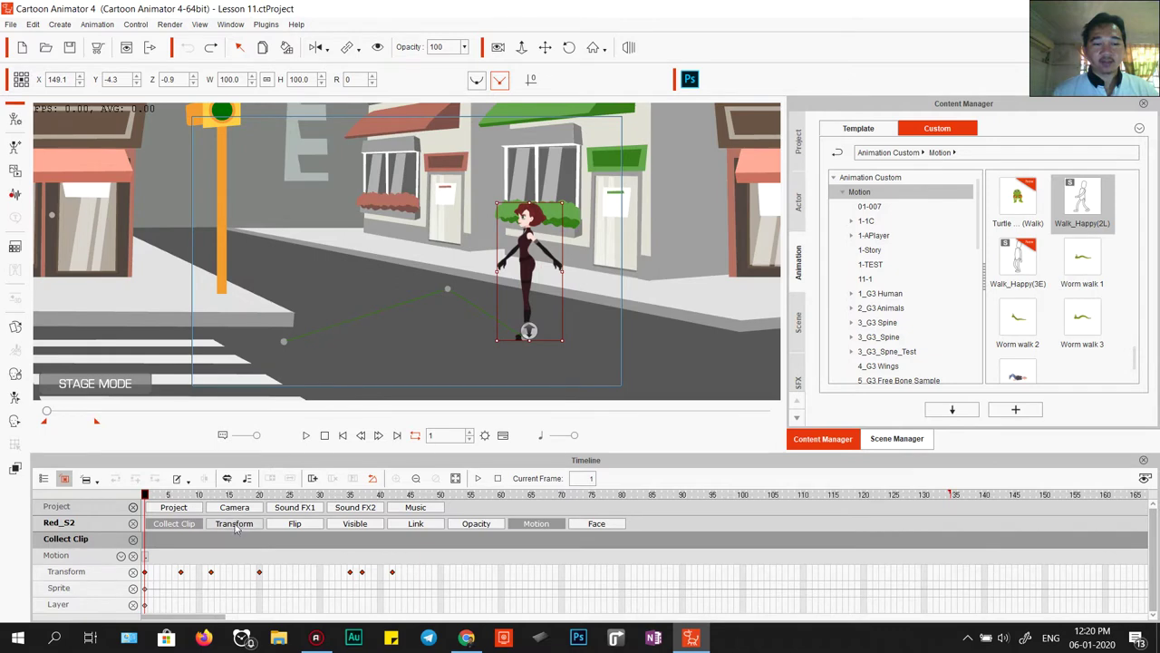
click(235, 525)
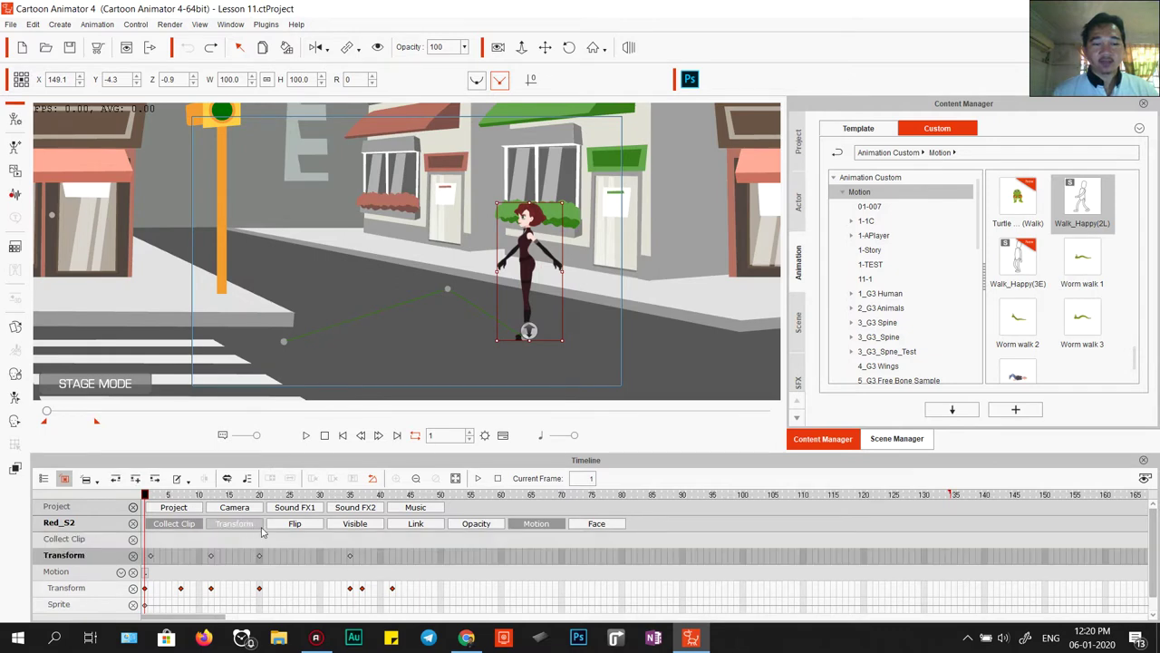
click(374, 555)
click(146, 556)
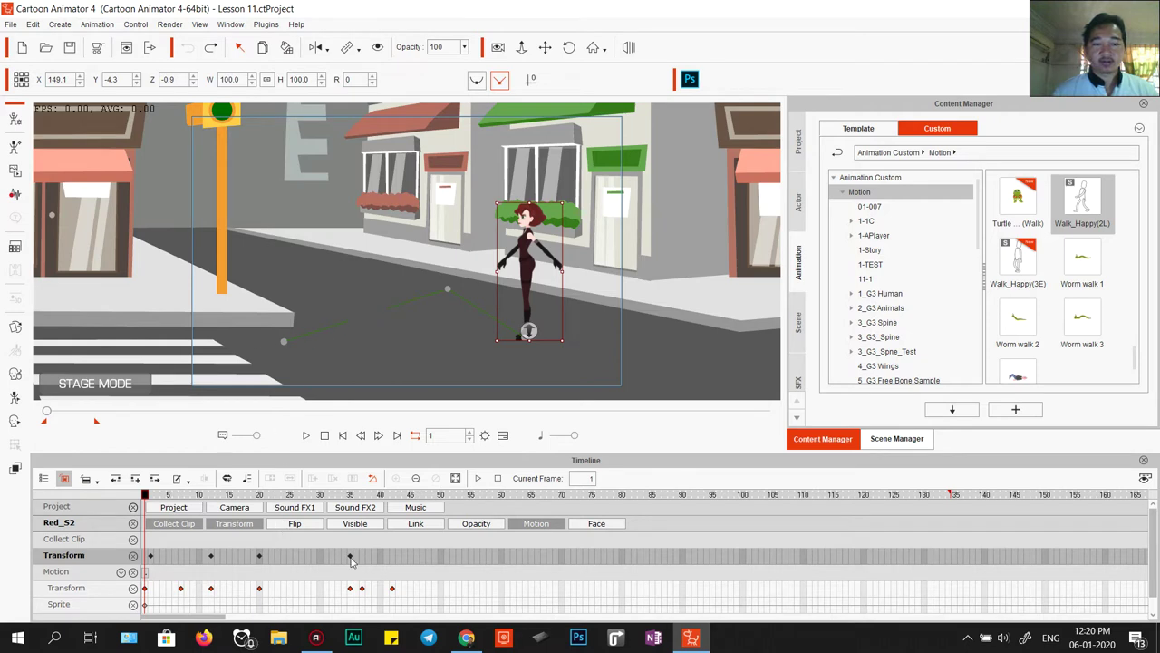
key(Delete)
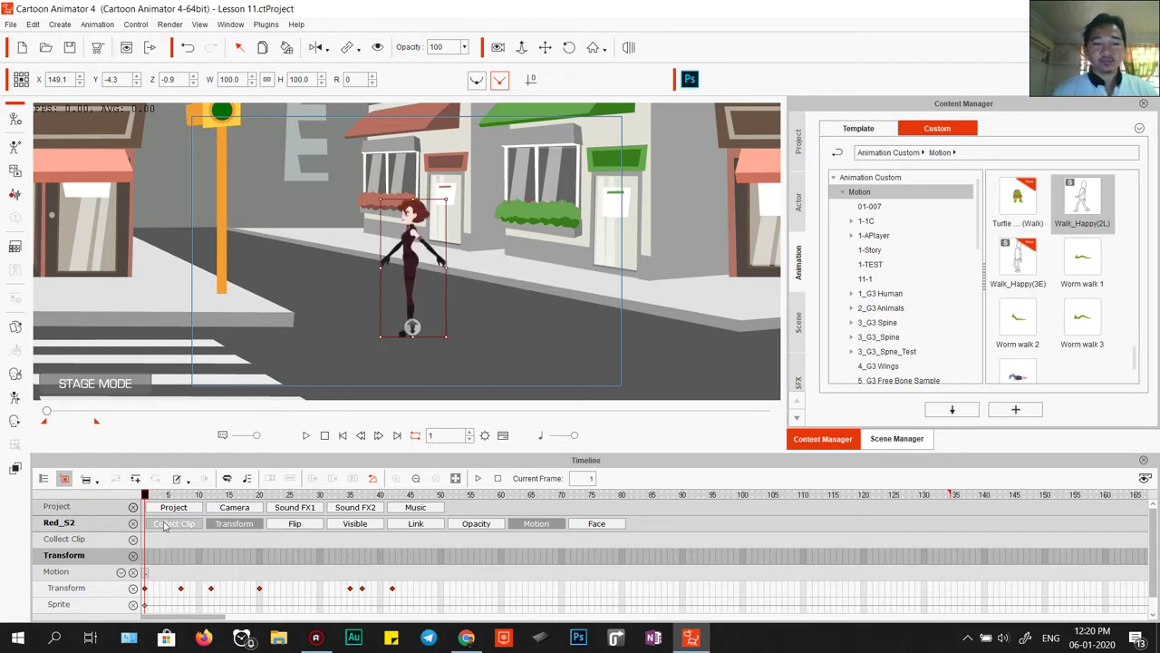
drag(145, 496, 391, 551)
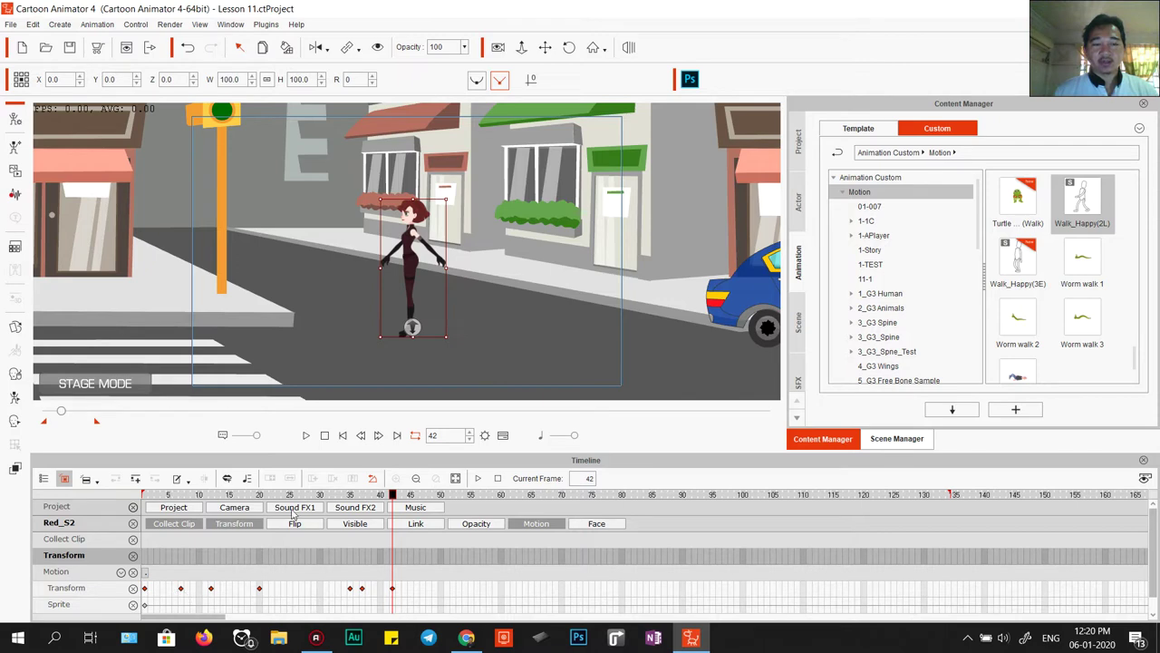
drag(386, 496, 140, 540)
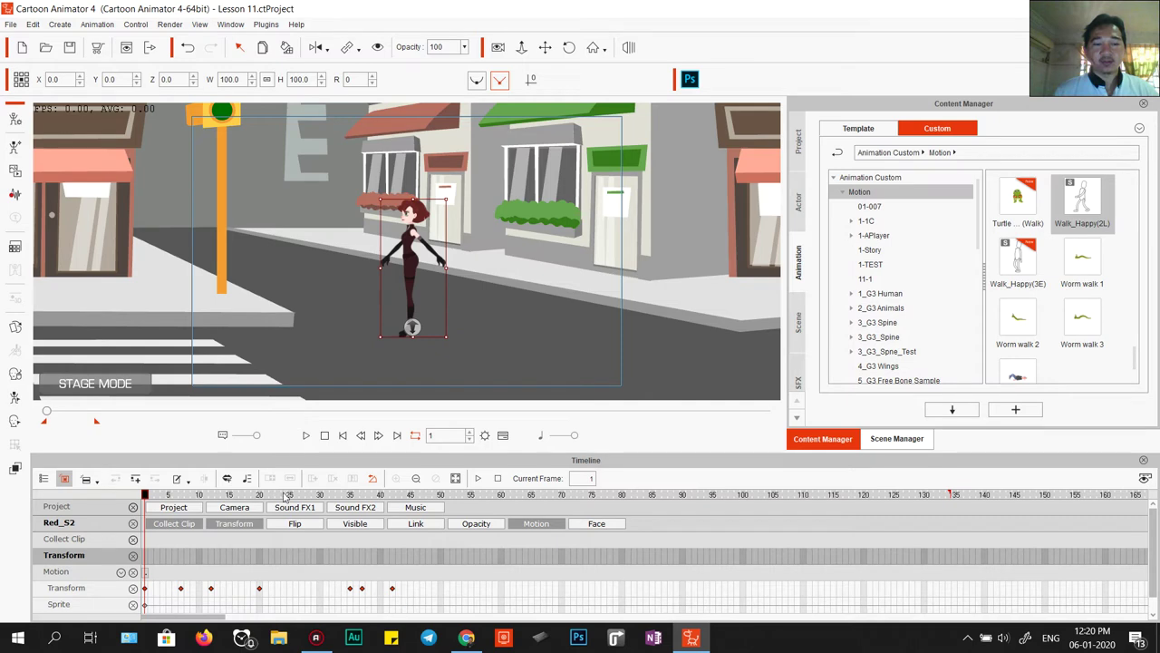
- Mark the range from frame 1 to frame 42 on the girl's Collect Clip track
click(176, 526)
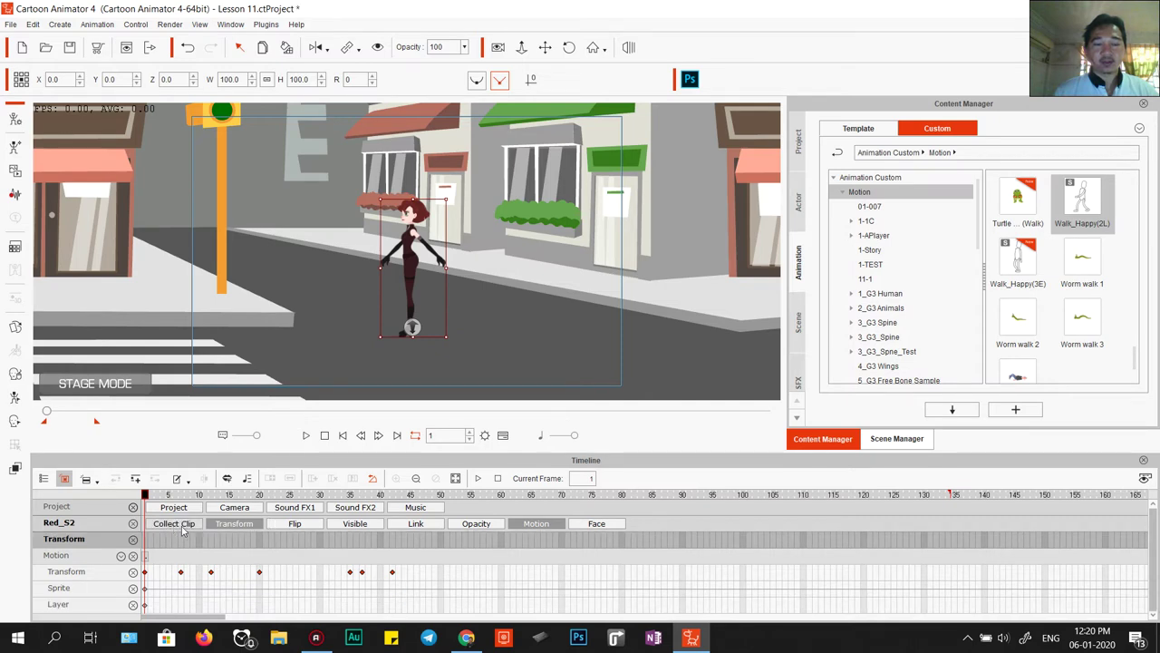
click(174, 526)
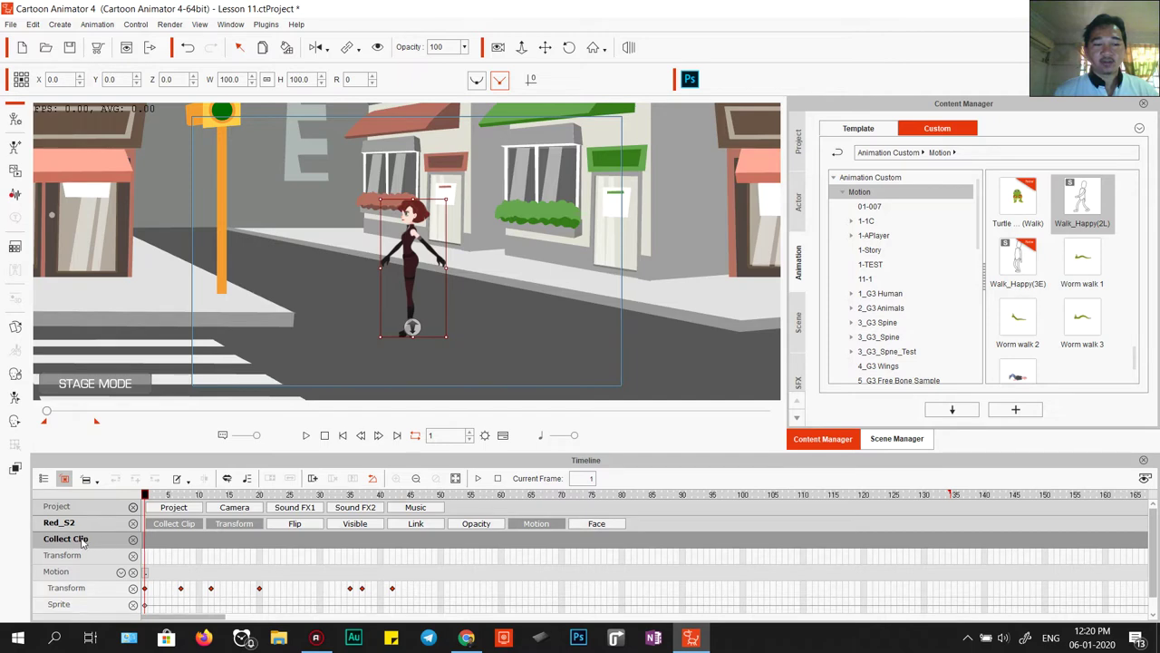
drag(145, 542, 394, 549)
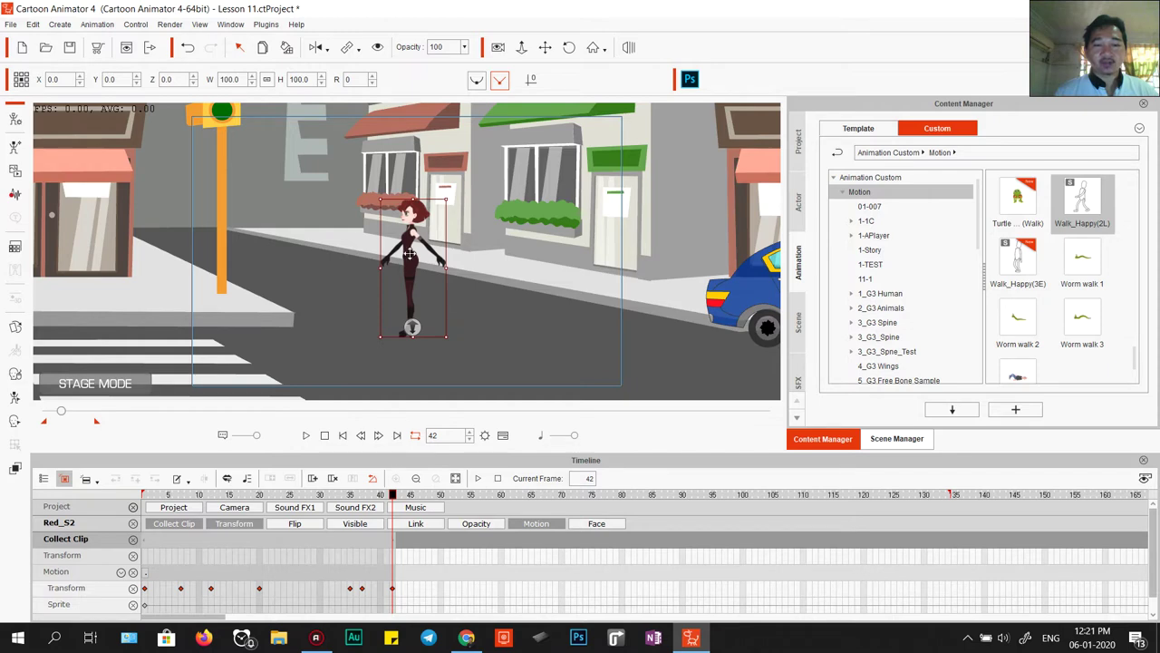
- Add the collected clip range to the girl's Action Menu under the name "Jumping Girl"
right_click(311, 540)
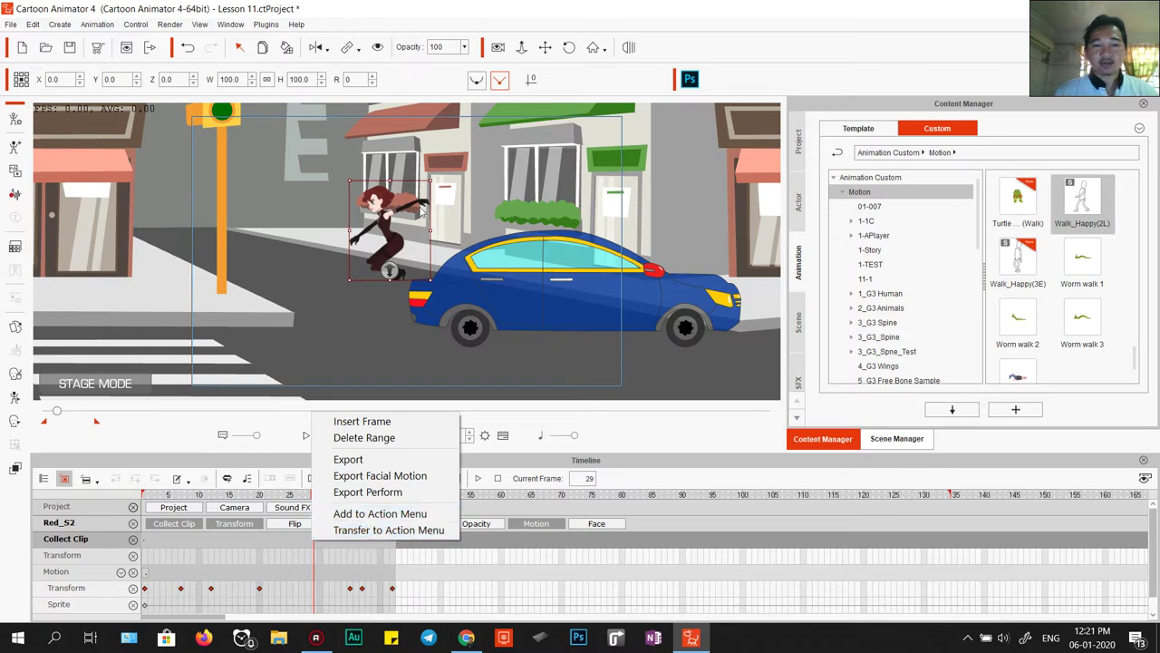
click(372, 513)
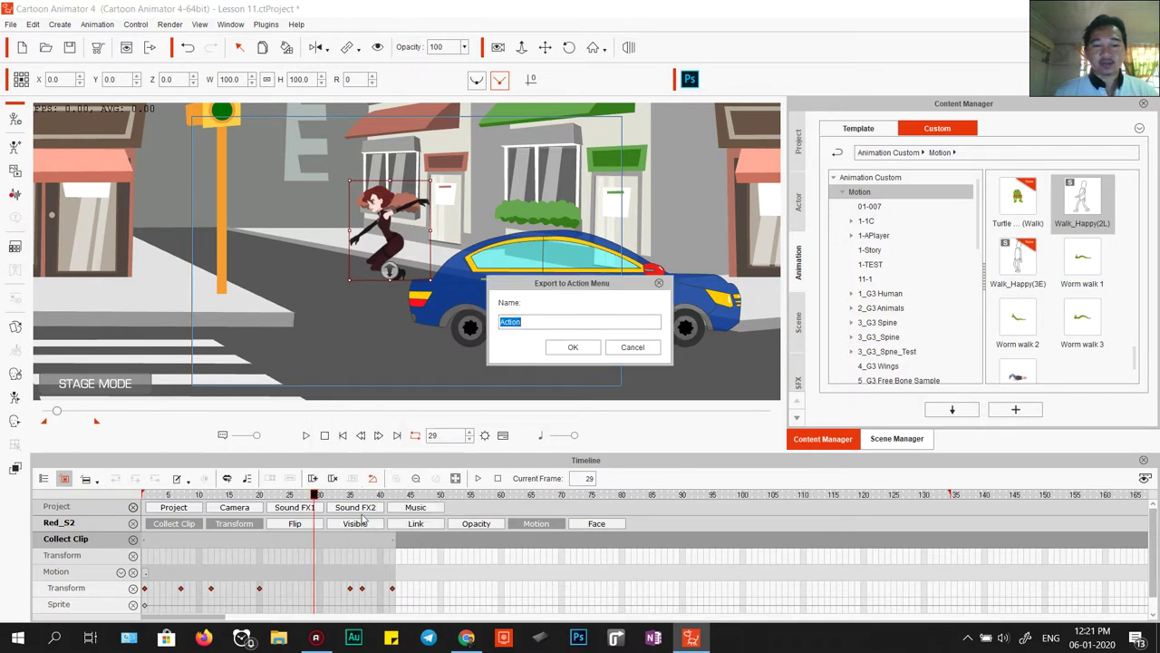
text(Jumping Girl)
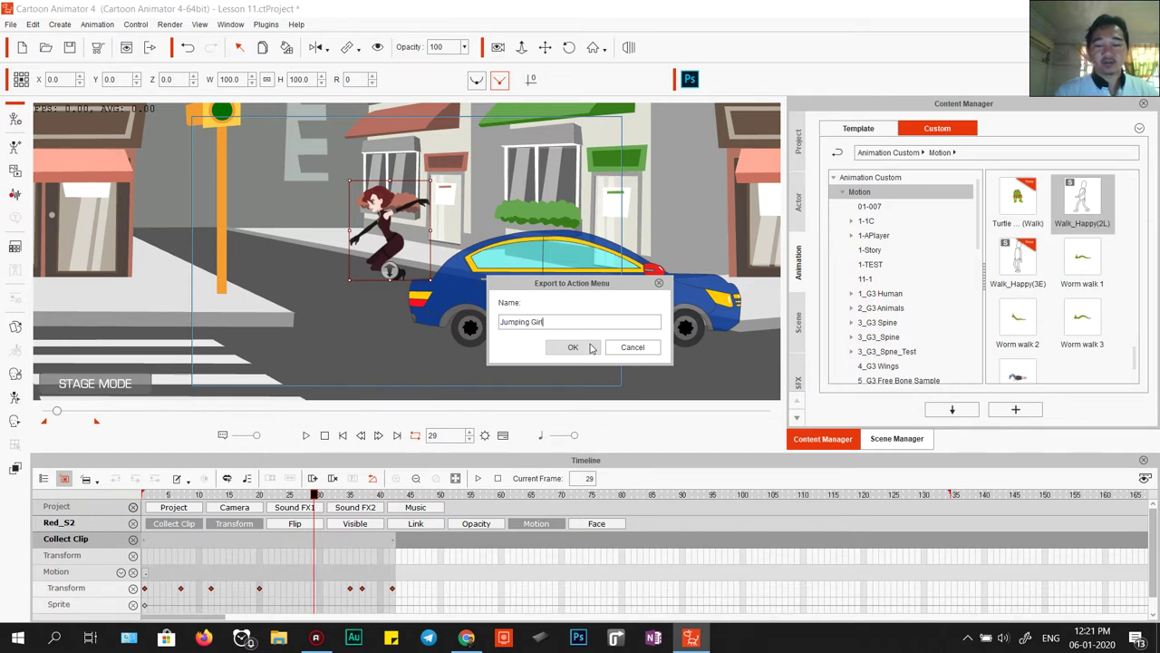
click(590, 348)
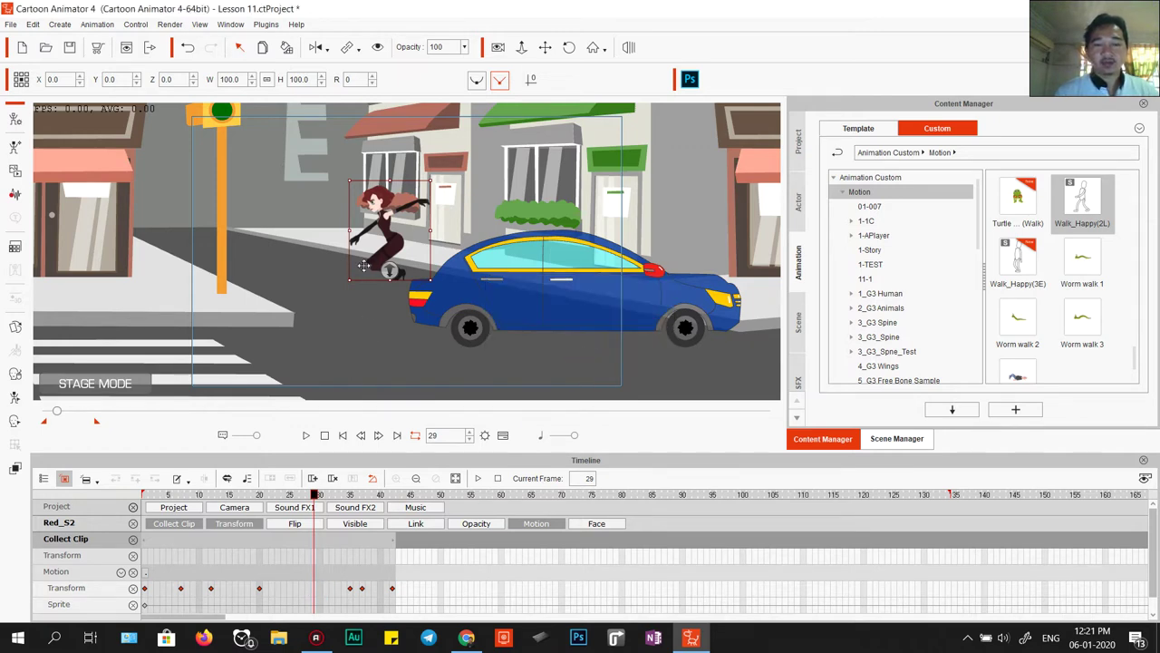
- Look for the Jumping Girl entry in the girl's Action Menu and close the list
right_click(384, 225)
mouse_move(416, 235)
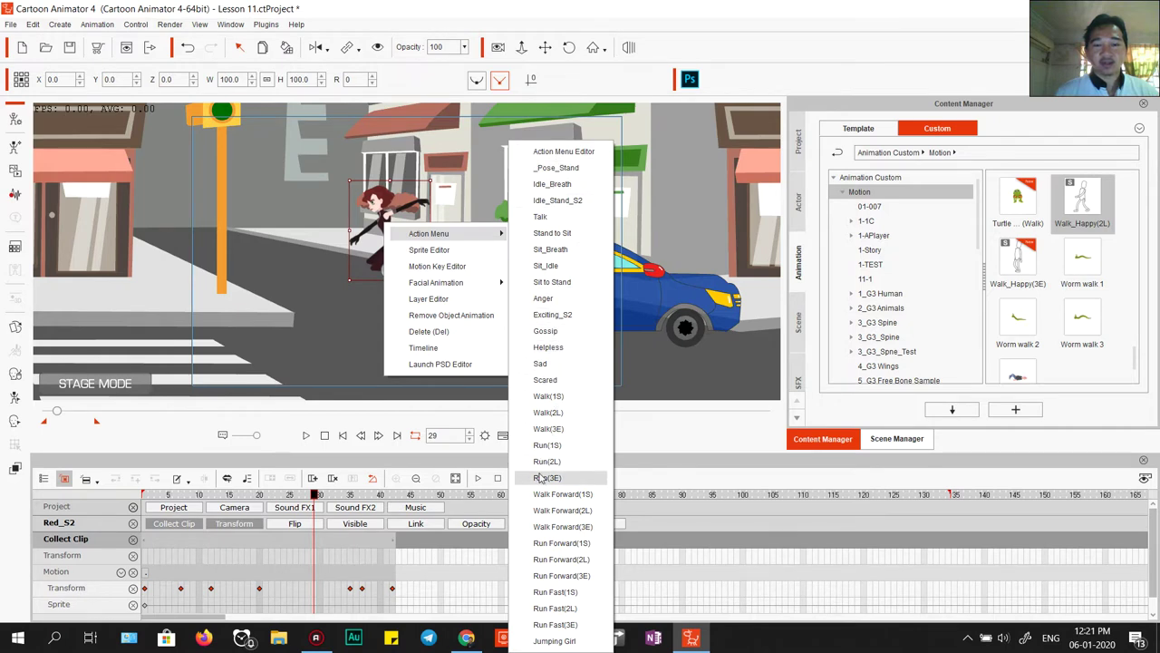
click(555, 641)
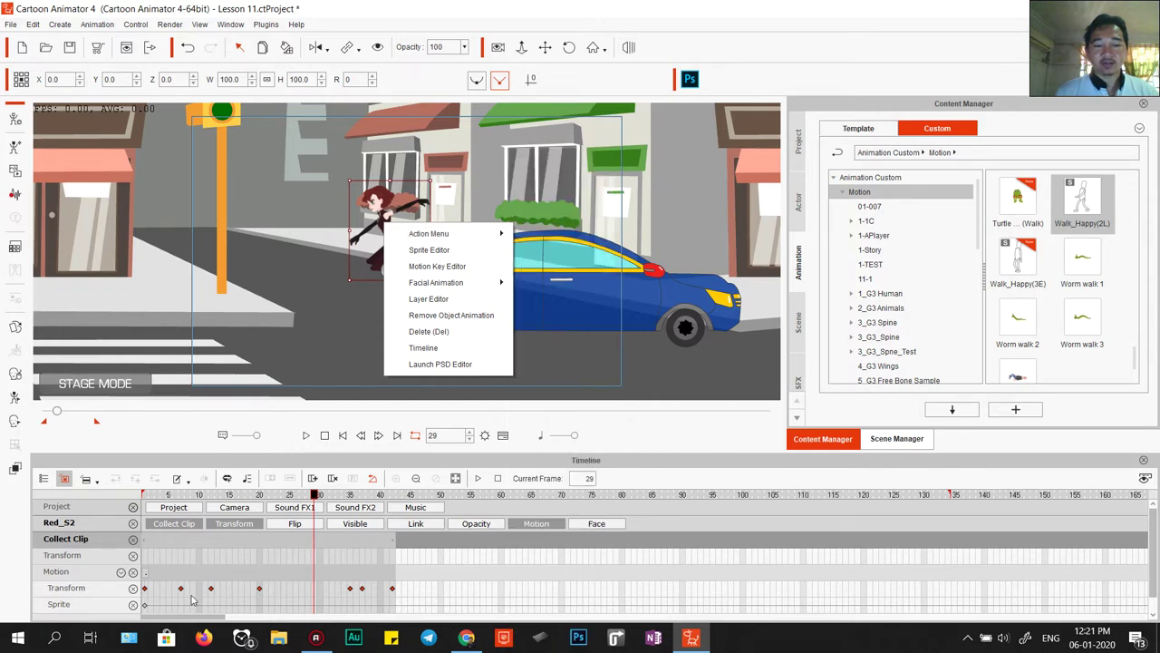
click(391, 478)
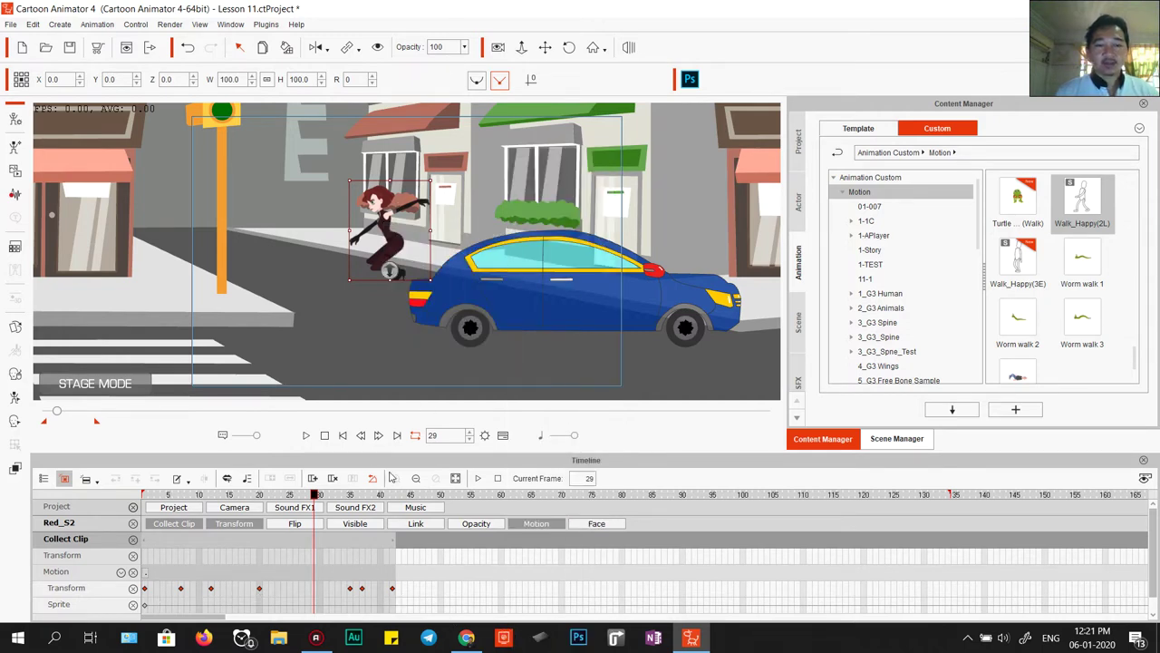
- Apply the Jumping Girl action to the girl at frame 1 and move the playhead to frame 42
click(325, 435)
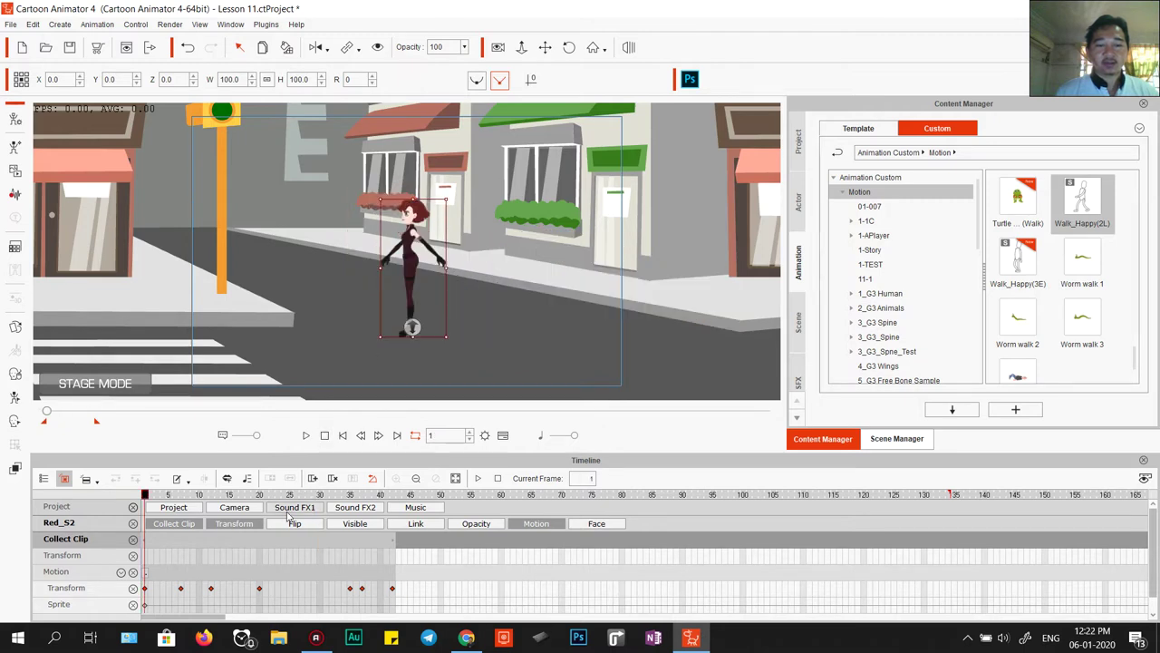
right_click(404, 259)
mouse_move(427, 268)
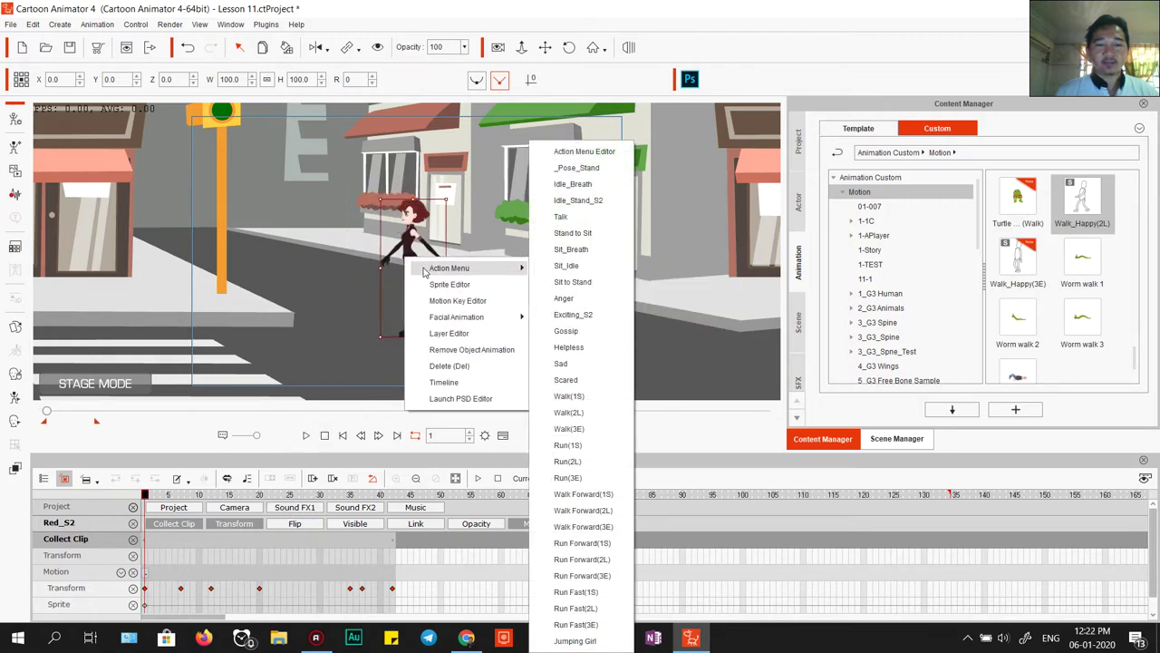
click(555, 640)
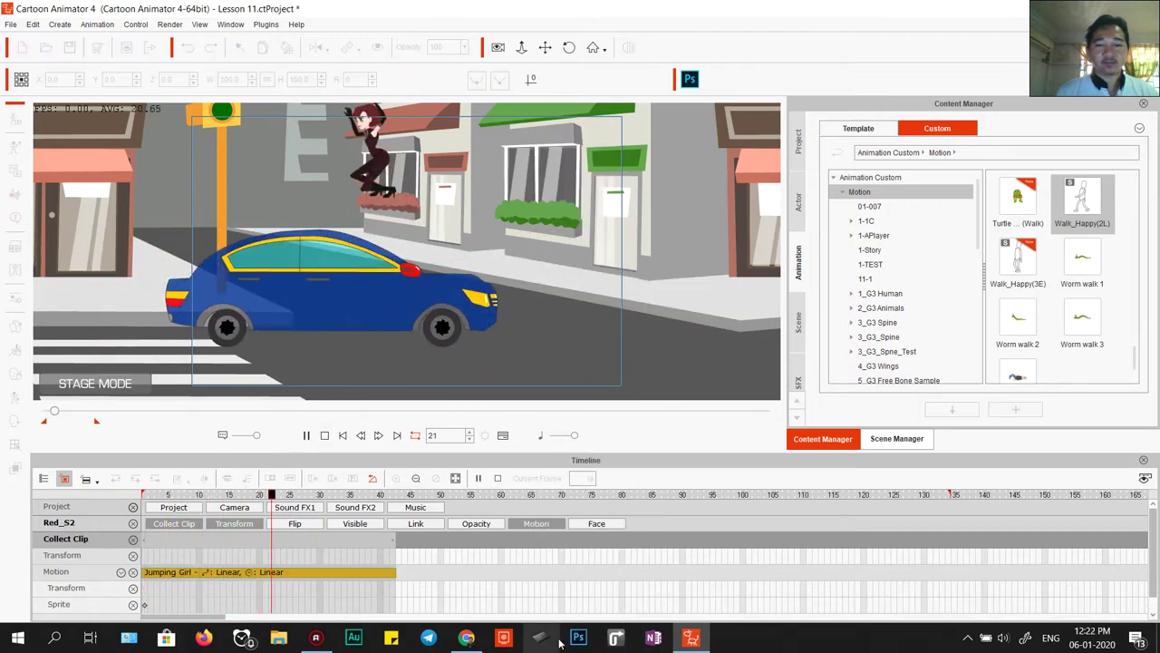
click(382, 572)
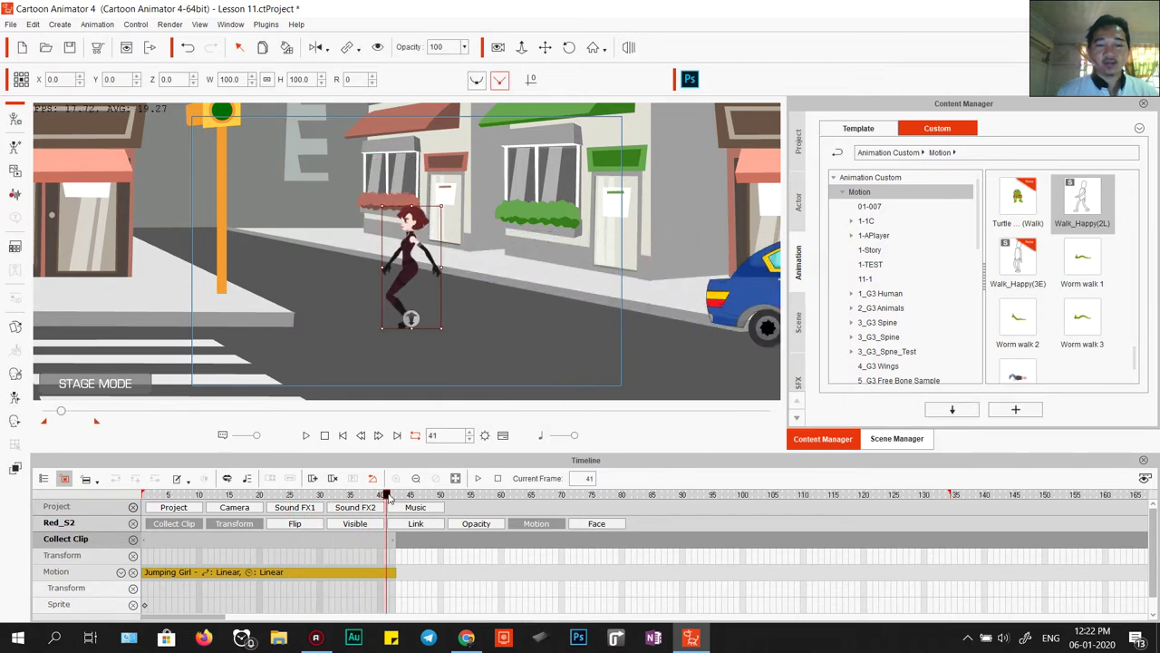
click(391, 496)
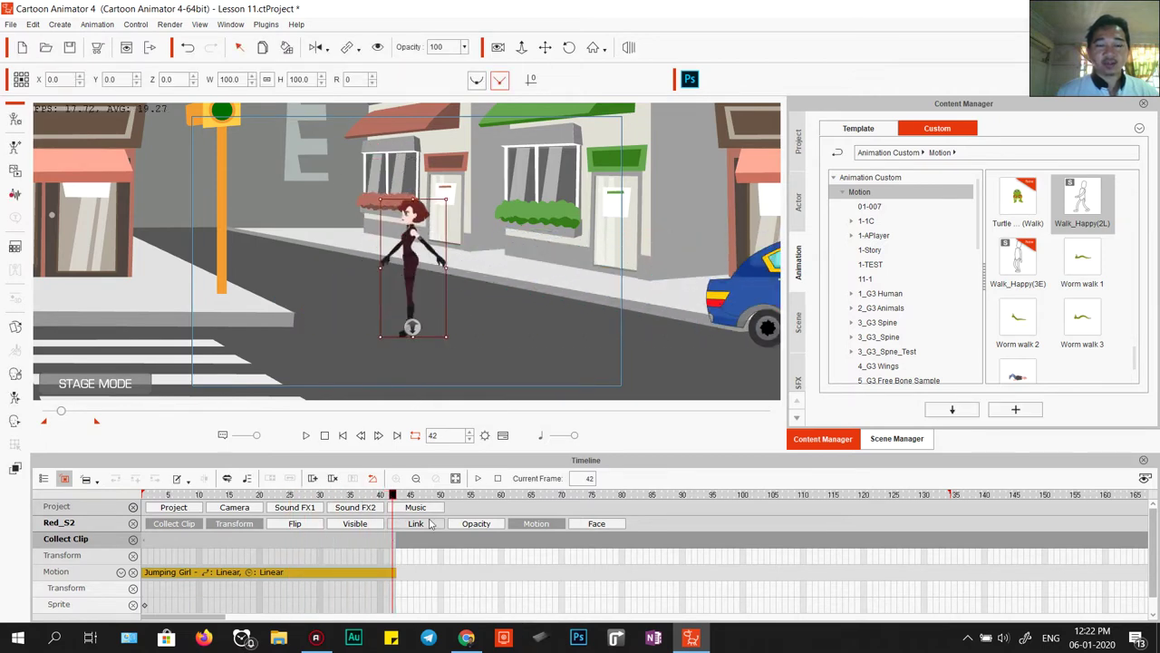
- Open the file export for the Jumping Girl motion clip and close it without saving
click(227, 573)
right_click(227, 572)
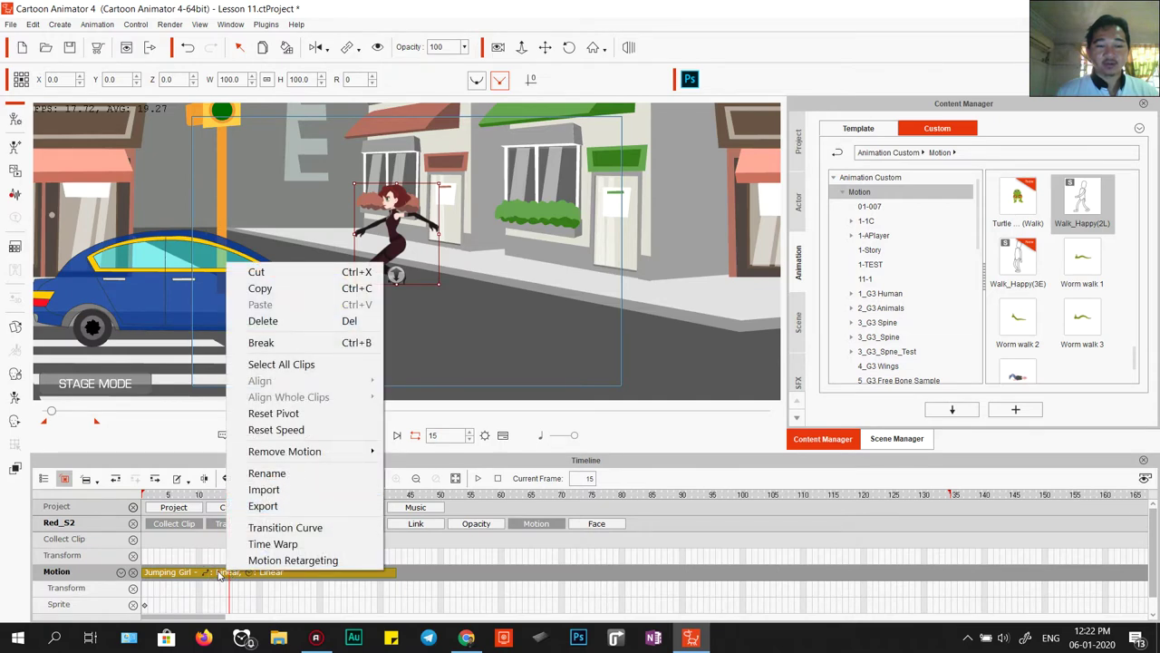
click(263, 506)
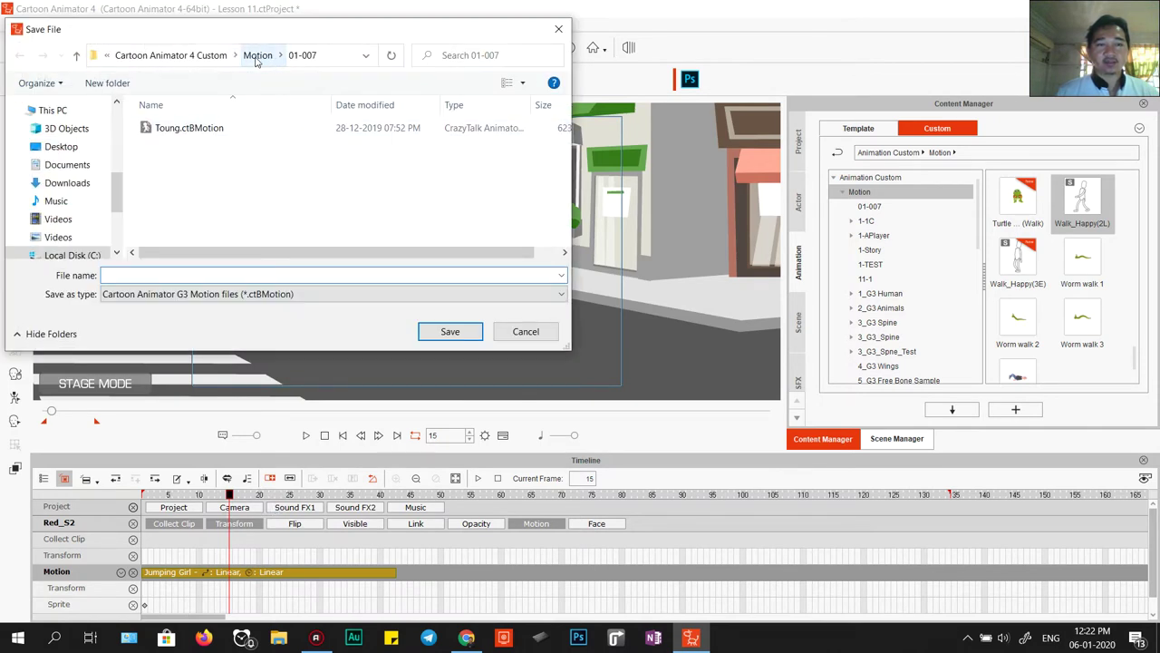
click(565, 36)
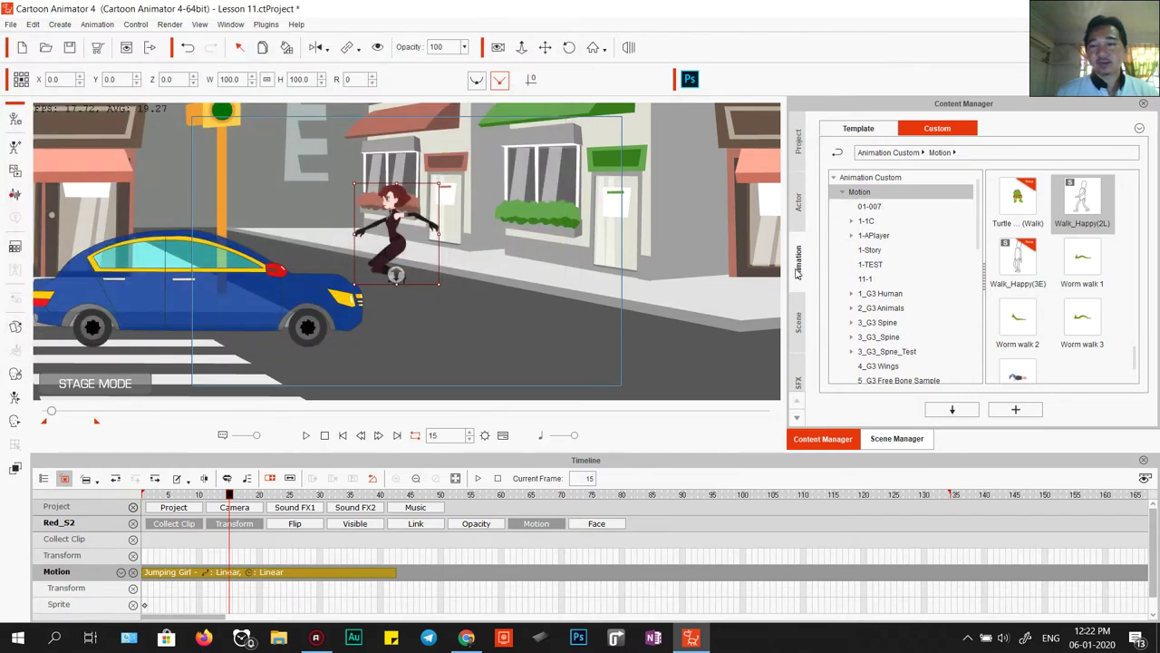
- Open the custom Motion library under the Animation category and expand its folder list
click(797, 144)
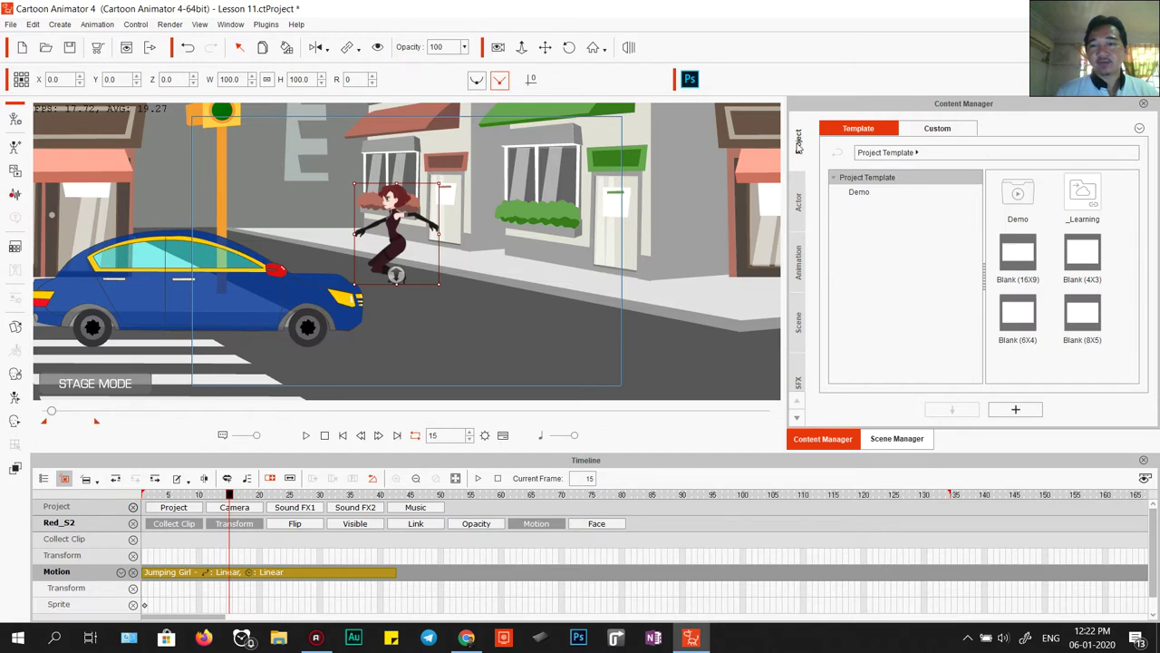
click(797, 201)
click(800, 263)
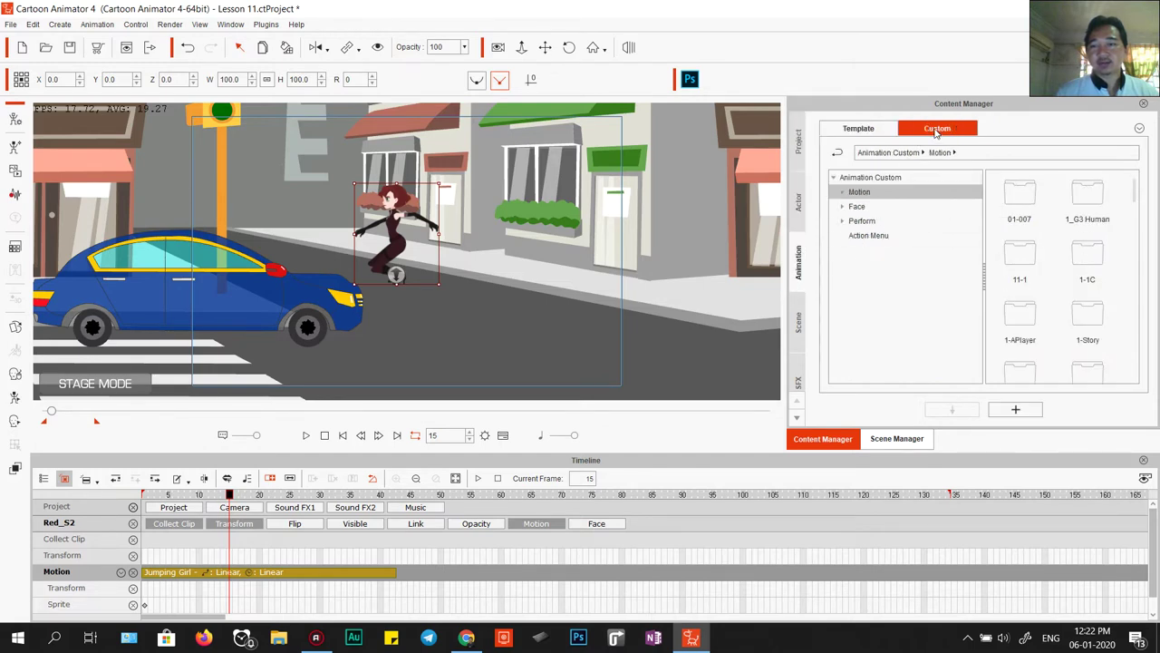
click(857, 131)
click(941, 133)
click(843, 193)
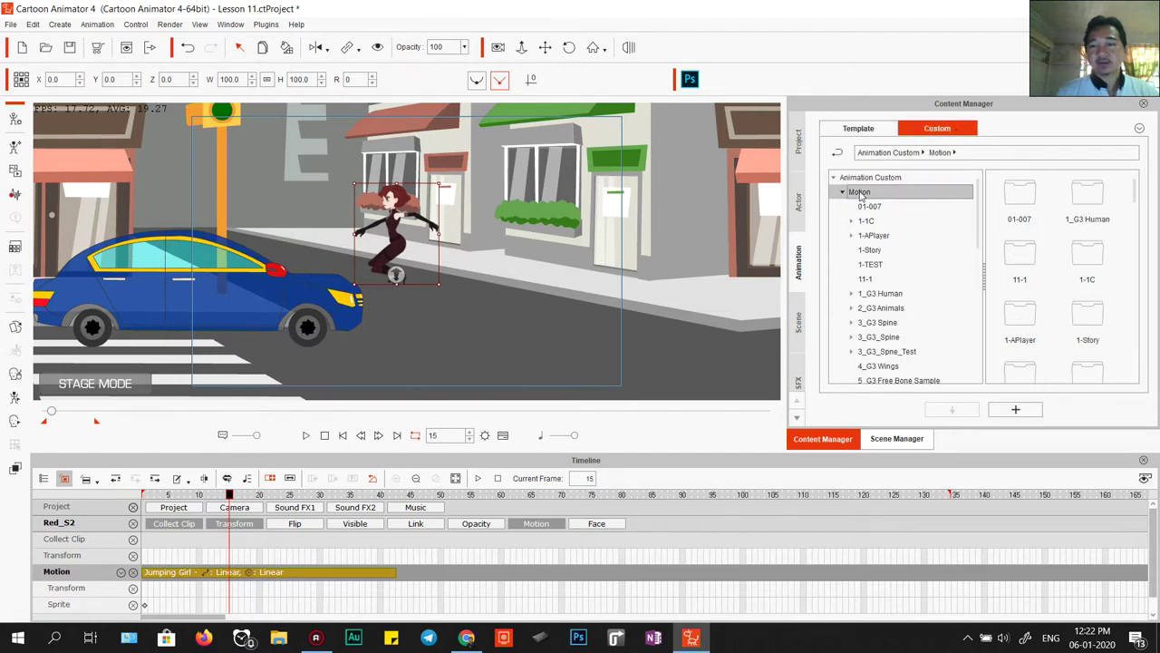
click(842, 194)
click(843, 193)
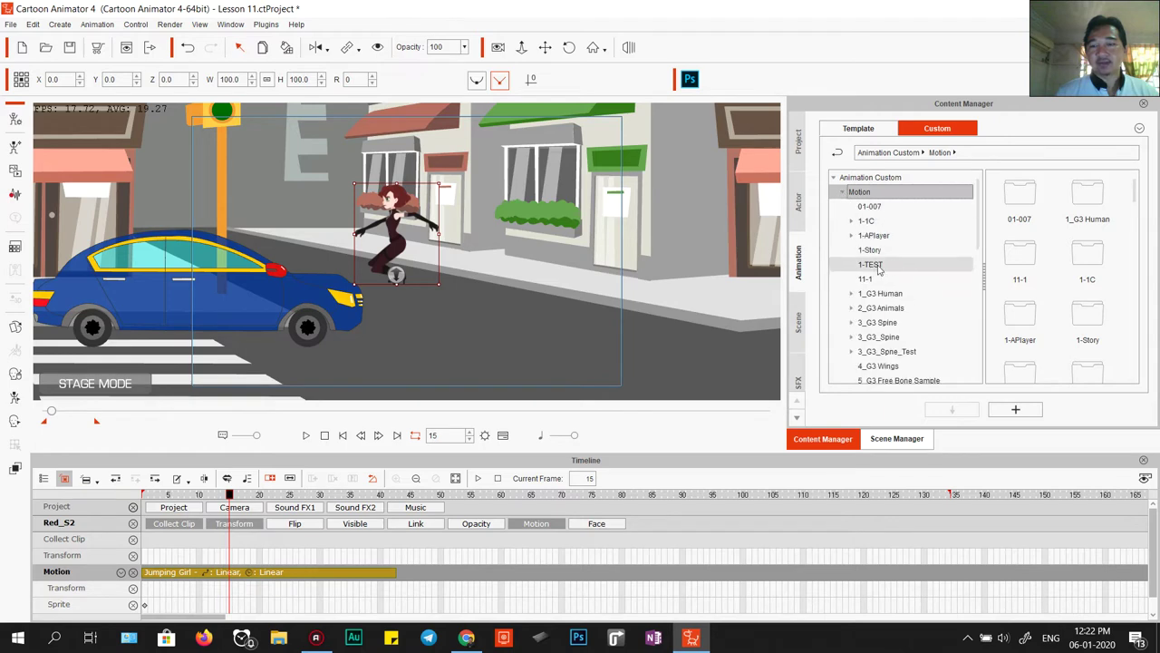
- Create a folder named "01-012" in the custom Motion library and open it
right_click(870, 193)
click(907, 203)
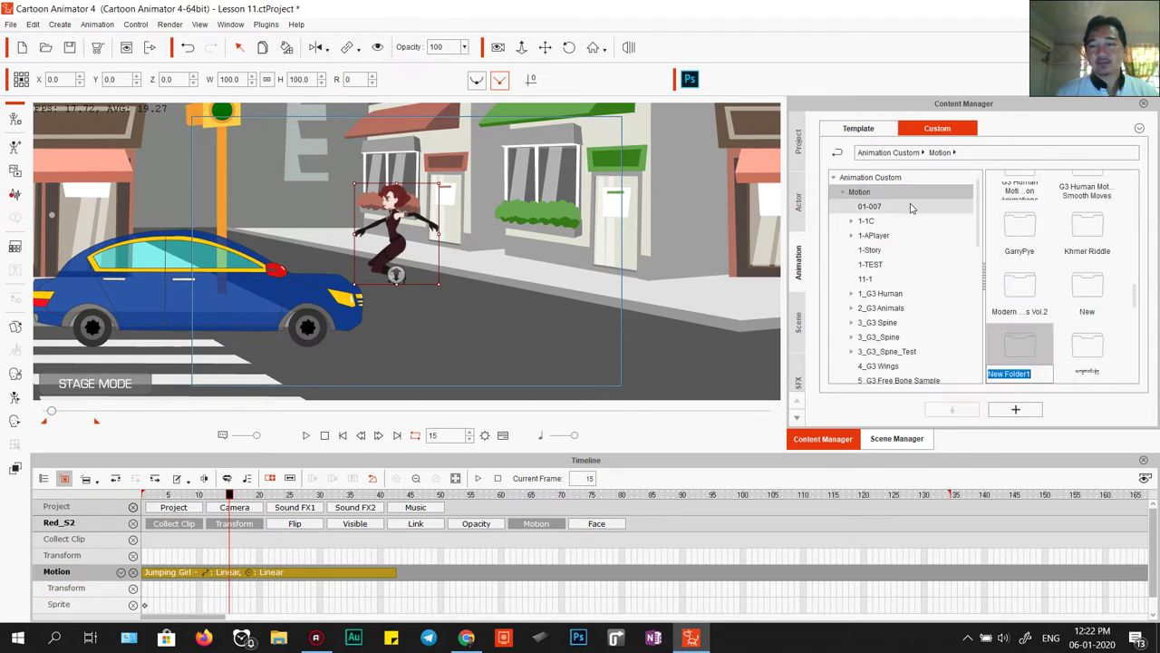
text(01-)
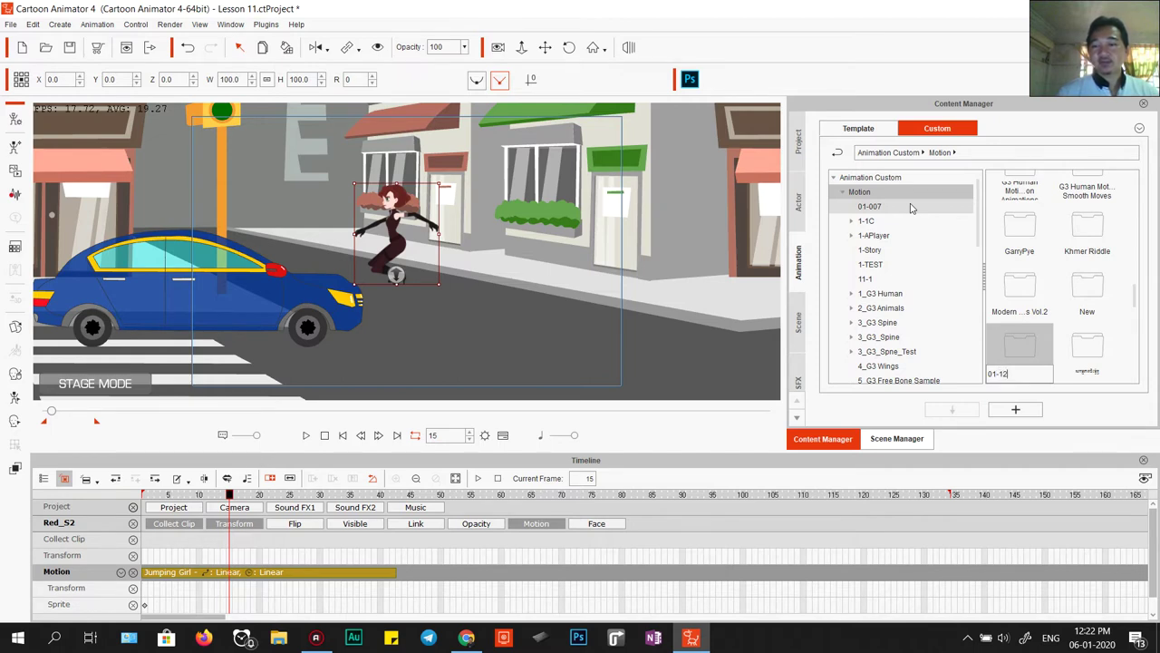
text(012)
key(Return)
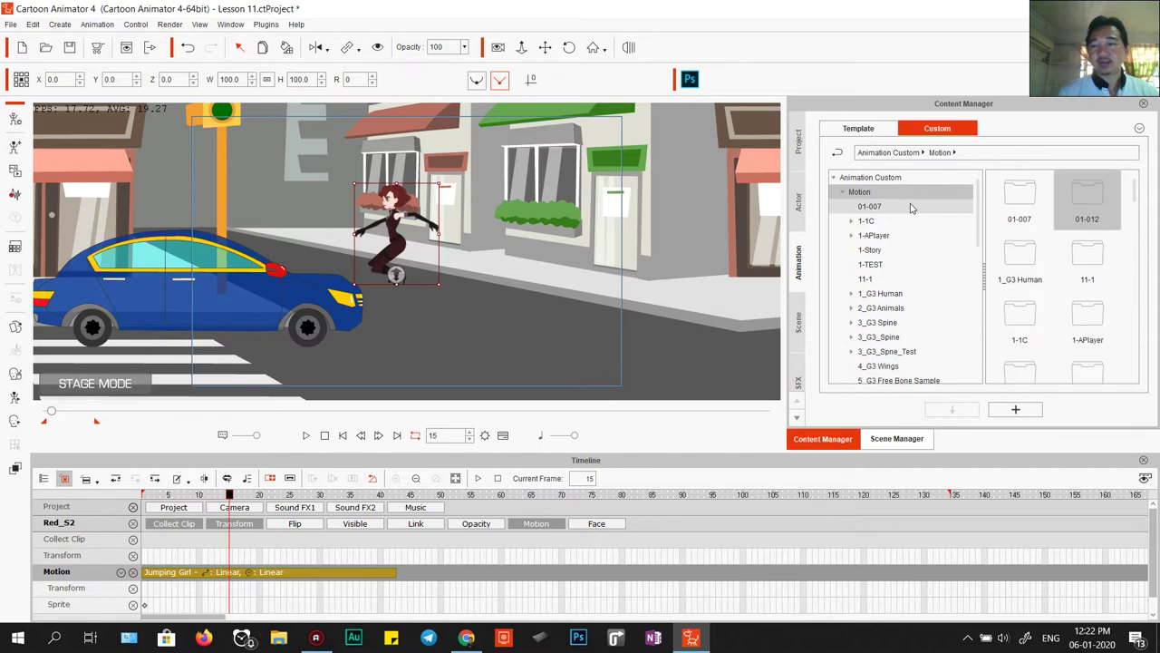
double_click(1088, 195)
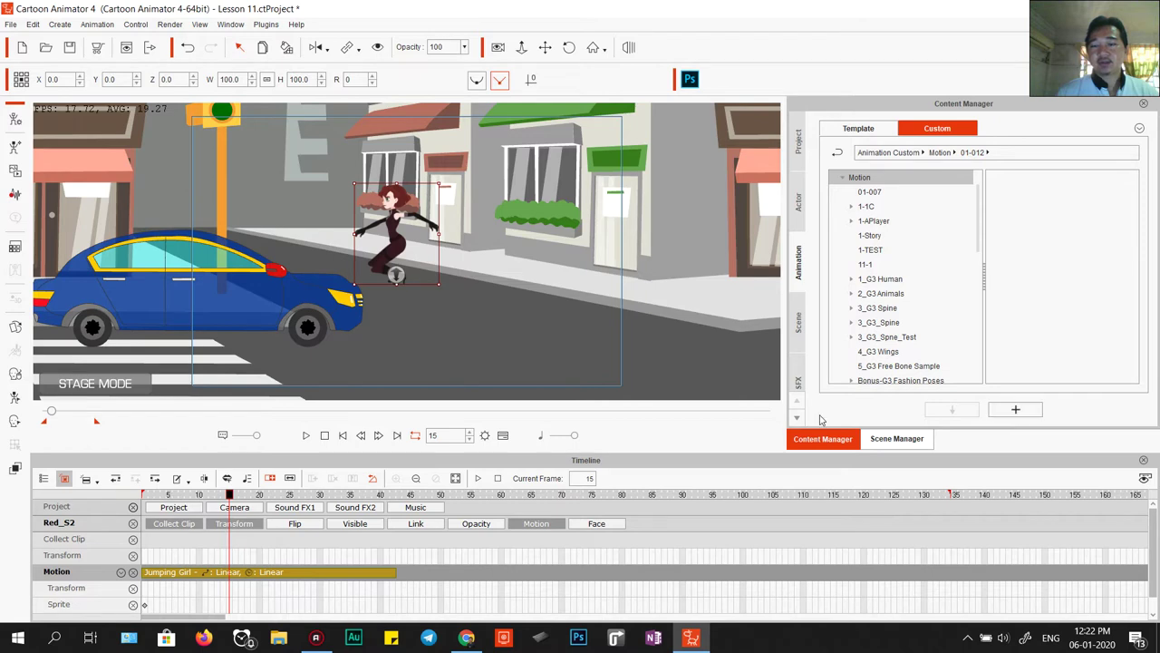
- Export the Jumping Girl motion clip as a G3 motion file named "Jumping Girl" into the Motion folder 01-012
right_click(288, 576)
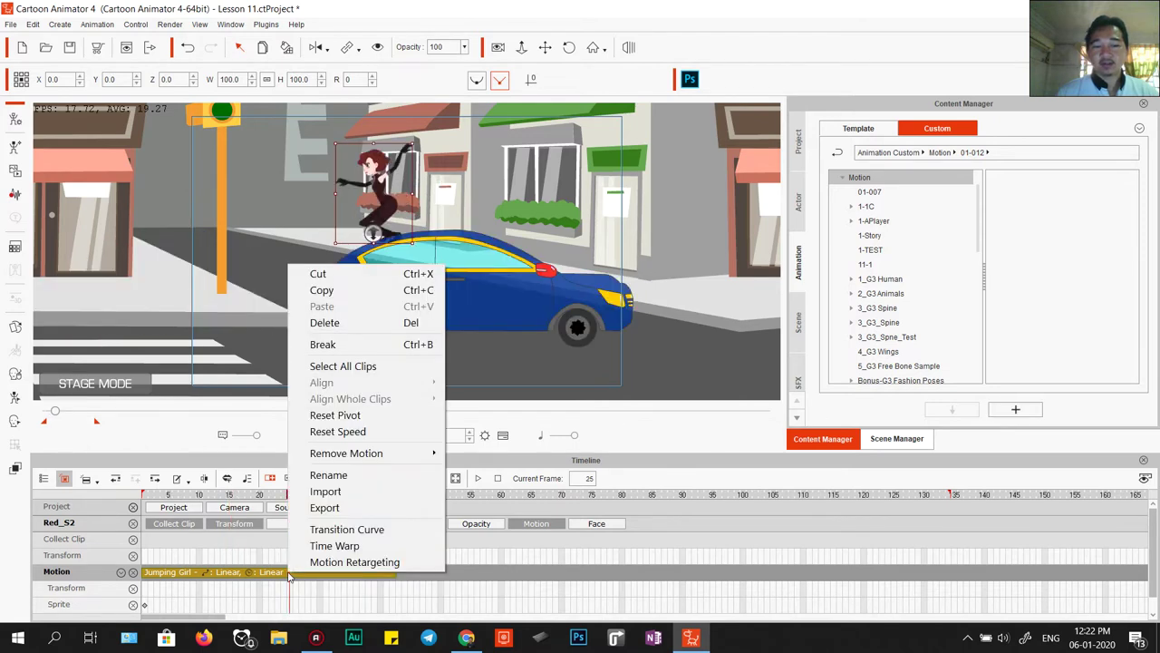
click(353, 509)
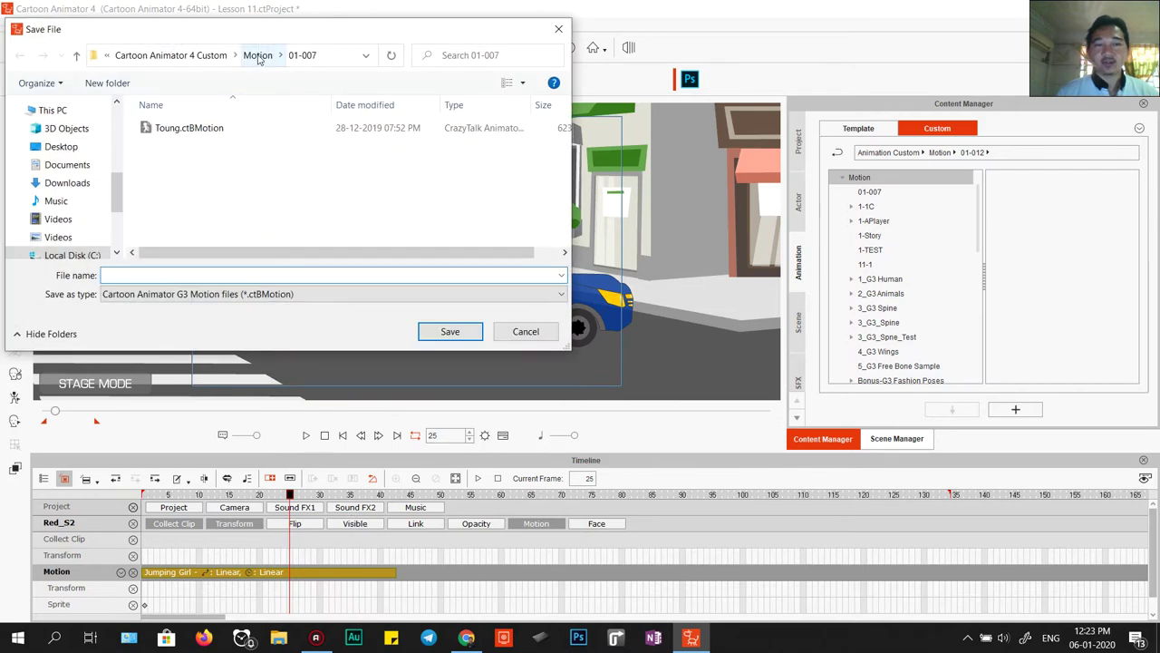
click(258, 56)
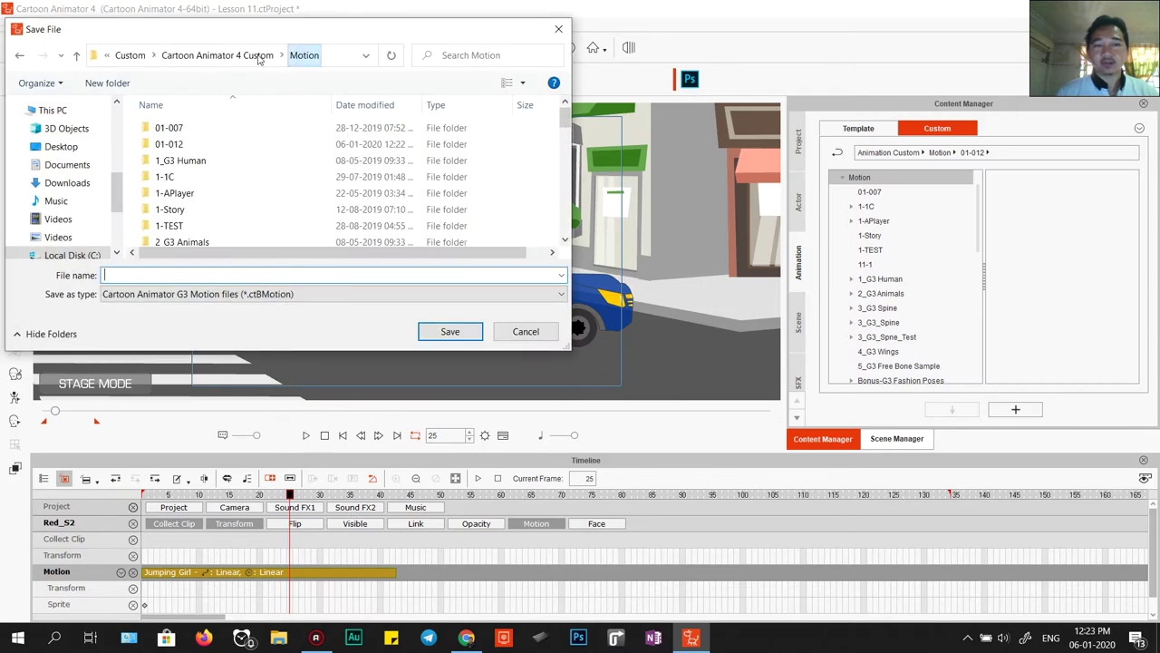
double_click(167, 145)
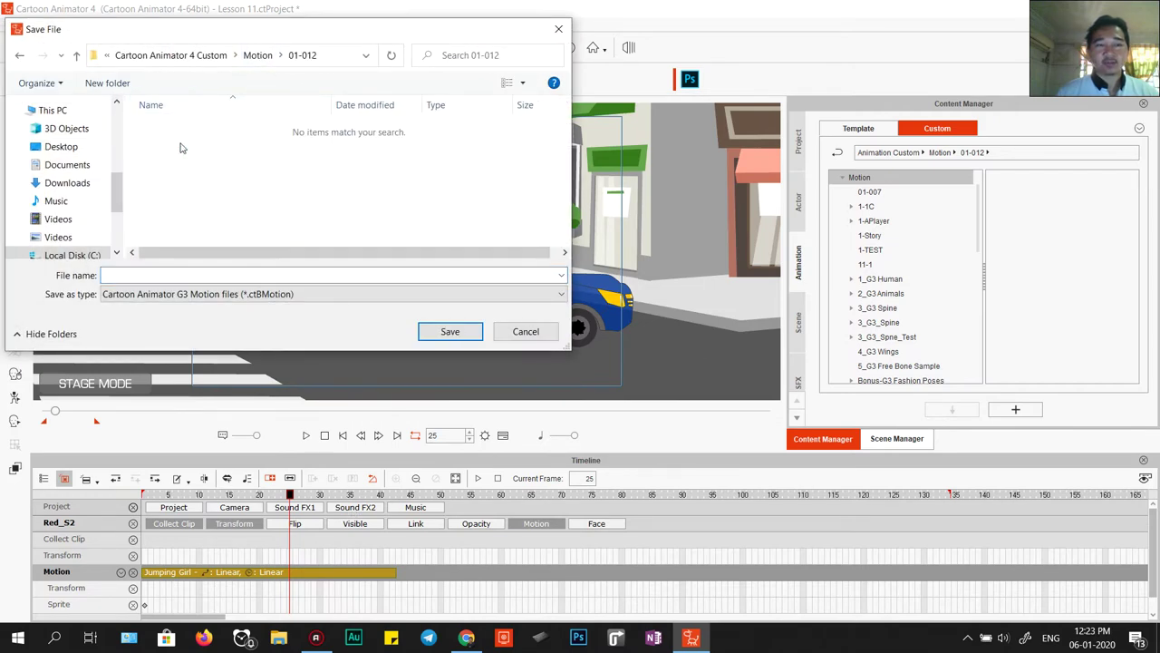
click(183, 277)
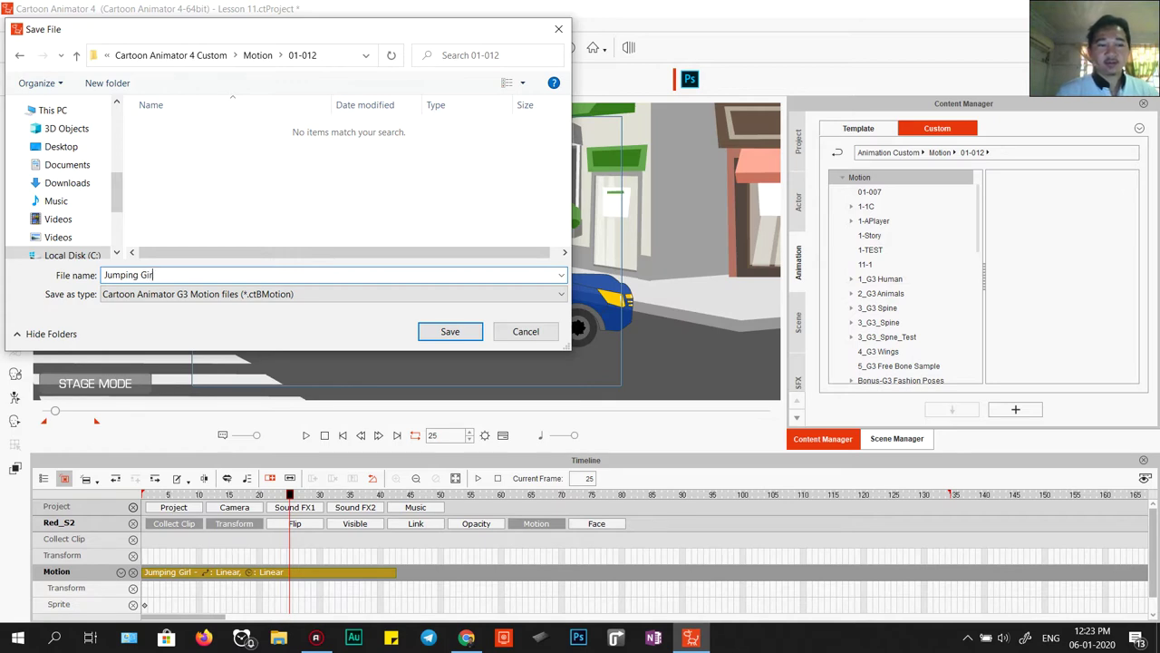
text(rl)
key(Return)
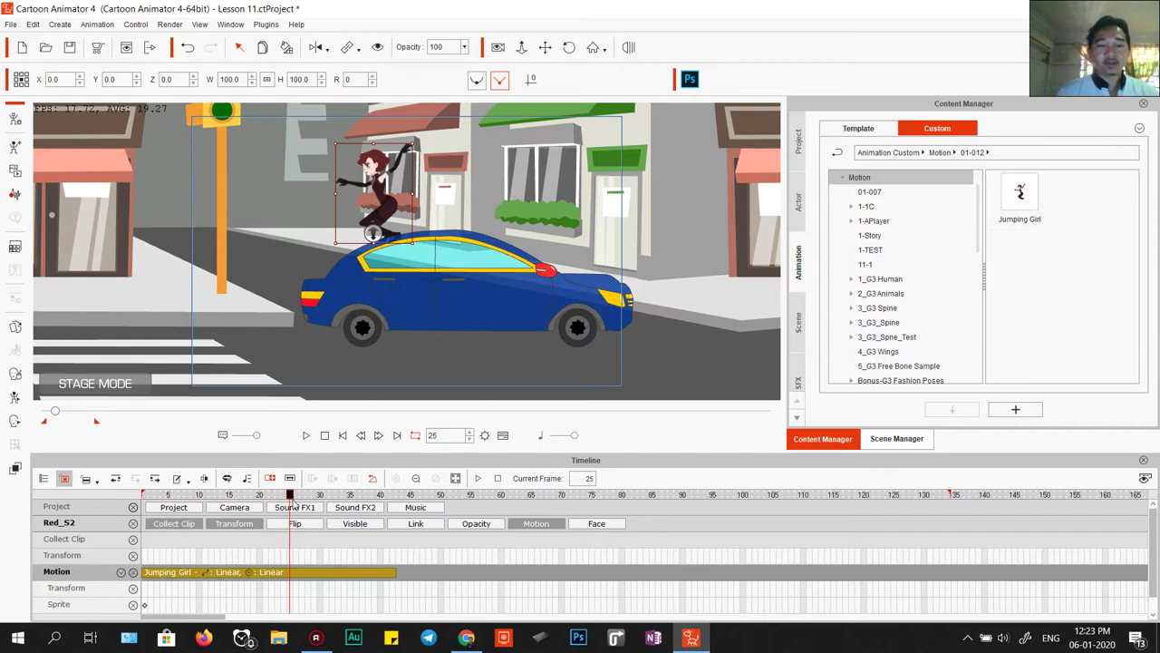
- Remove the girl's object animation at frame 1 and apply the library's Jumping Girl motion to her at frame 6
drag(290, 496, 145, 497)
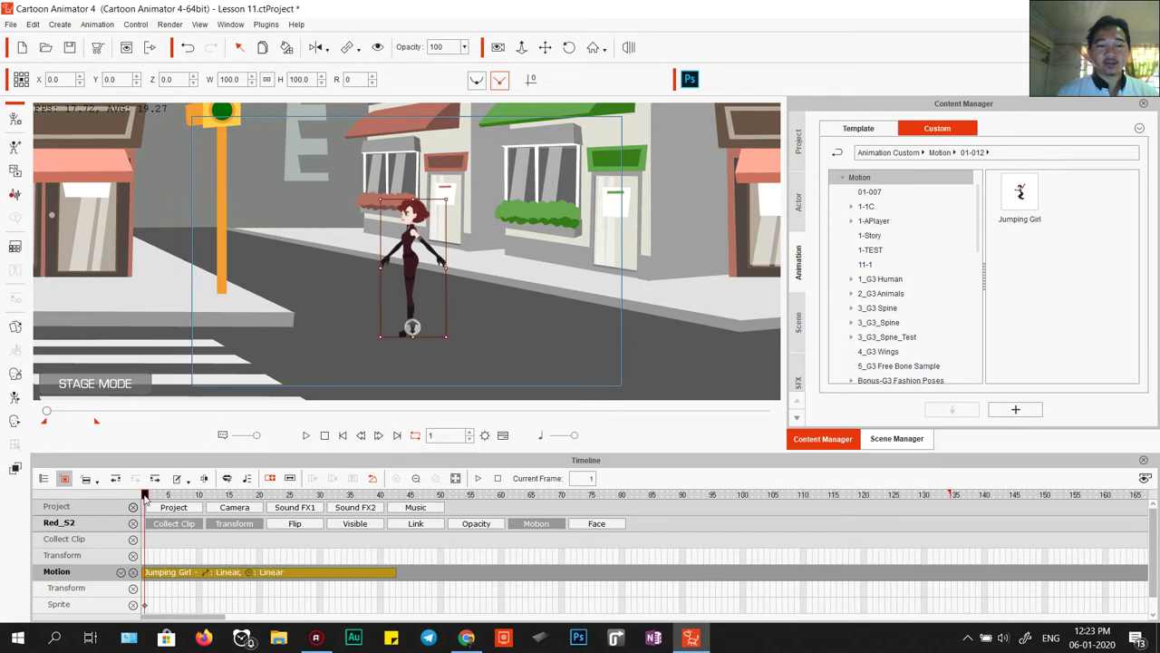
right_click(402, 256)
click(444, 367)
drag(152, 510, 177, 515)
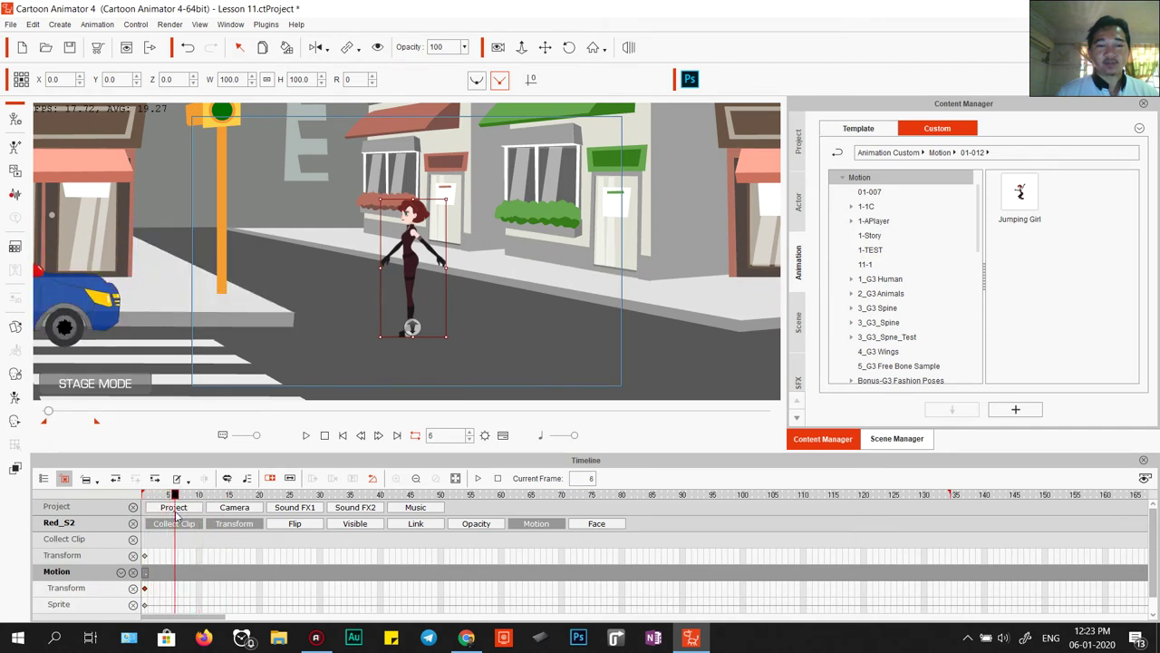
drag(1020, 192, 405, 247)
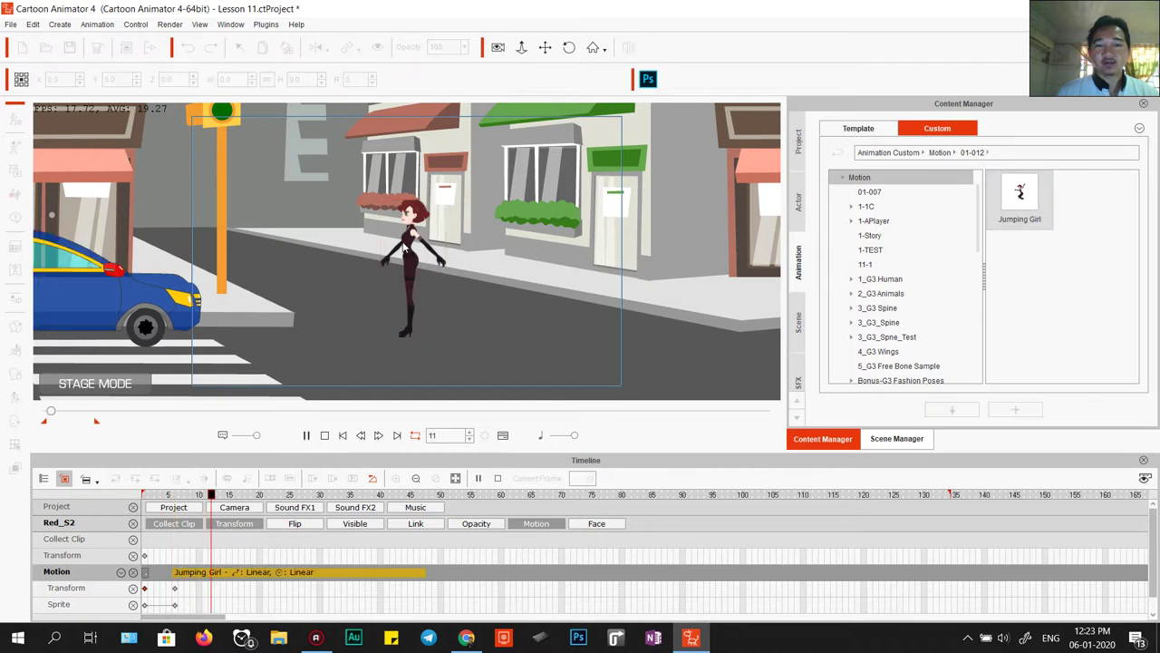
- Scrub back from frame 65 through frames 15 and 11 to review the girl's applied jump
click(537, 497)
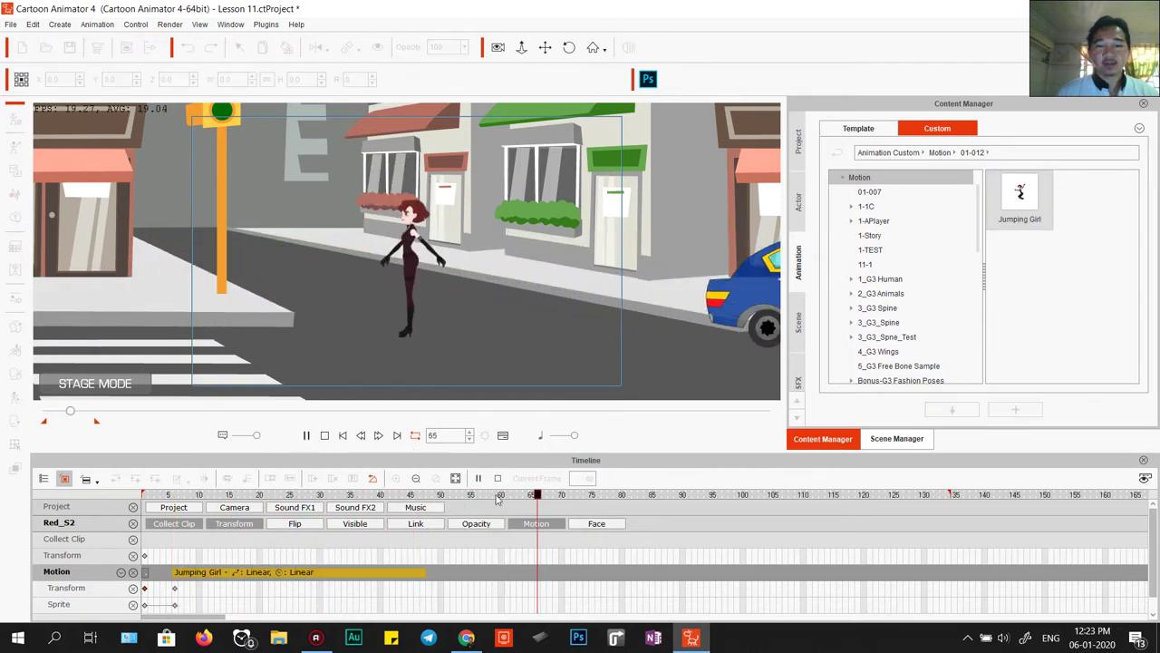
drag(537, 498, 229, 524)
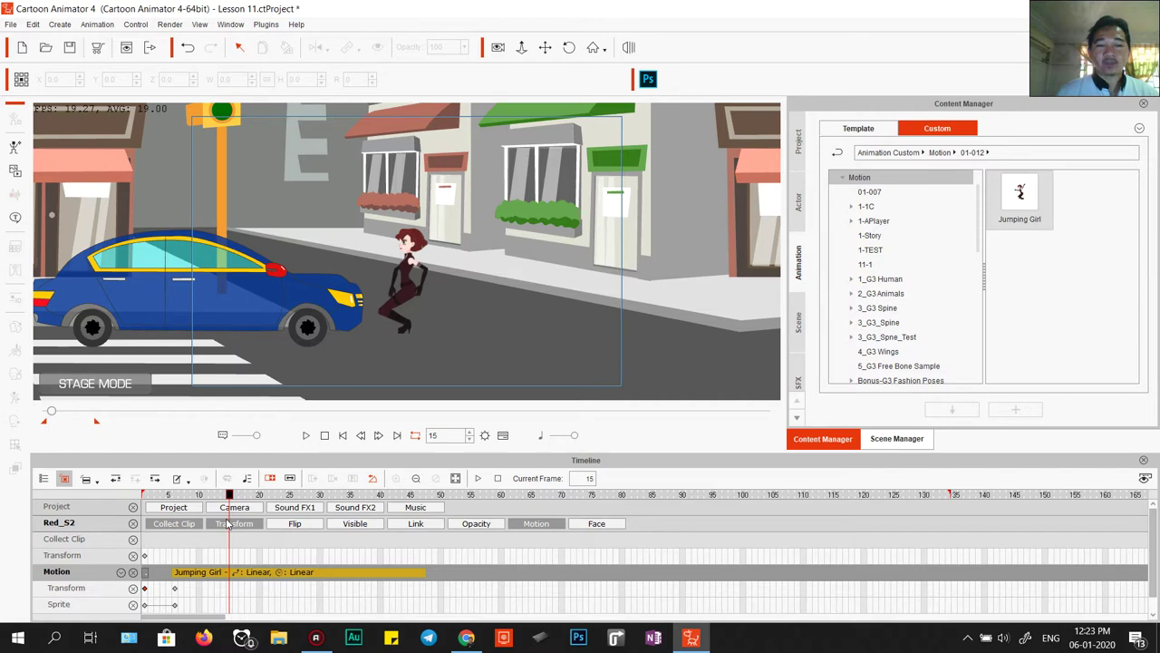
drag(229, 524, 205, 526)
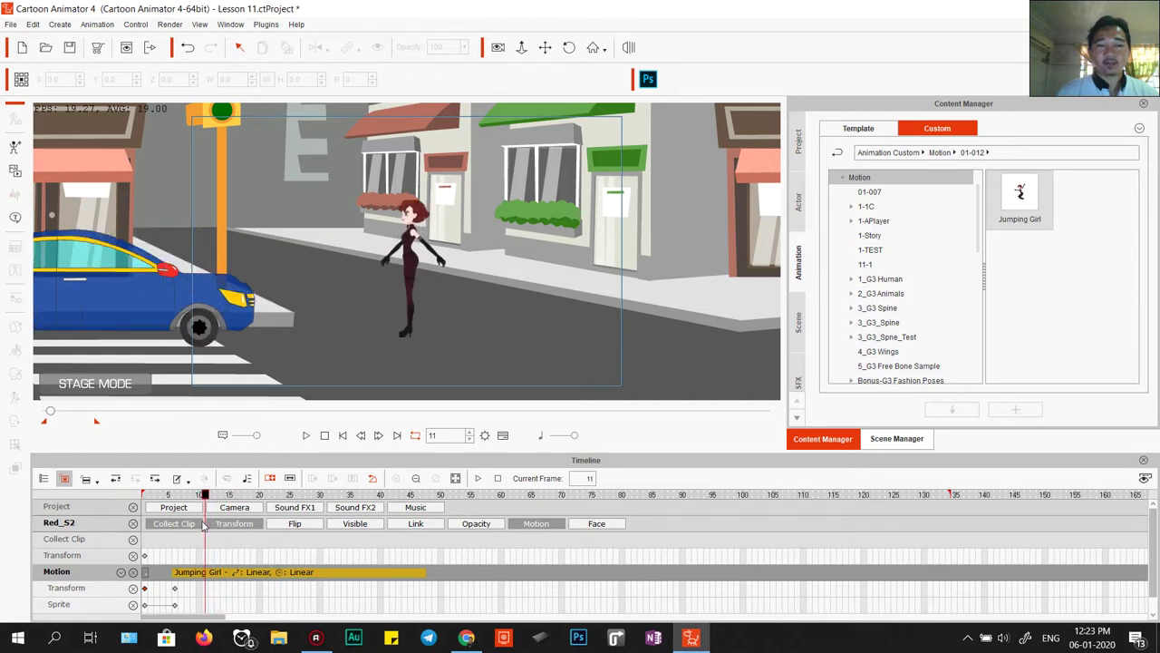
- Shift the Jumping Girl clip to the start of the Motion track, play it and return to frame 1
drag(205, 525, 199, 572)
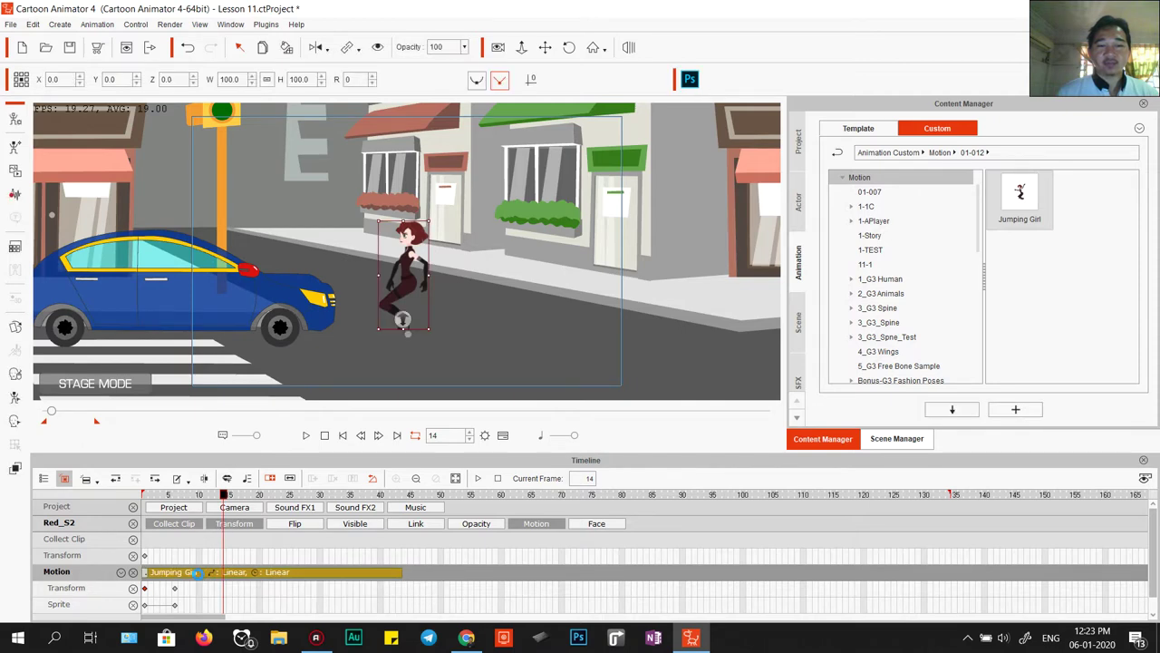
key(space)
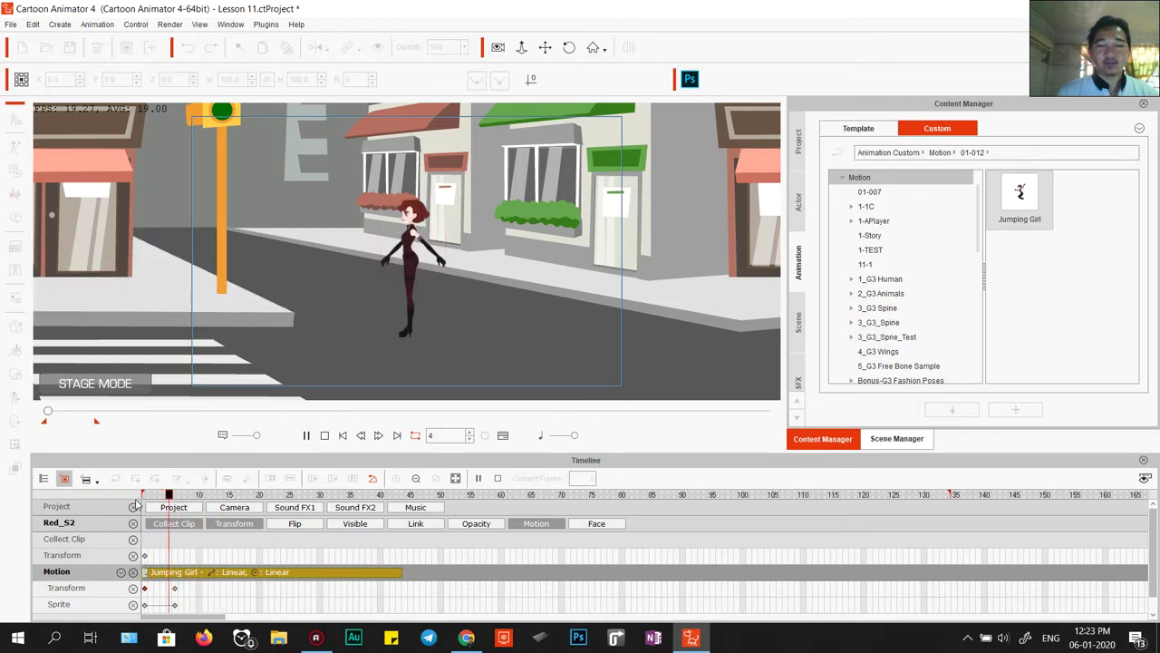
key(space)
drag(175, 497, 145, 528)
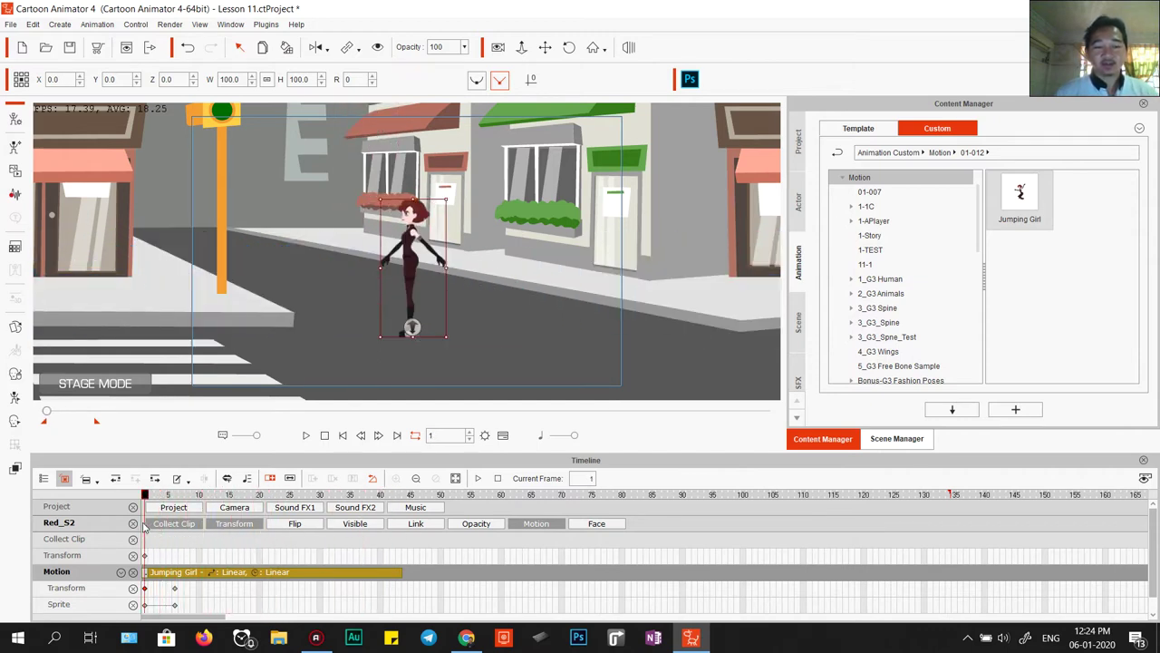
- Remove the girl's object animation, apply the library's Jumping Girl motion at frame 1 and stop the playback
right_click(408, 229)
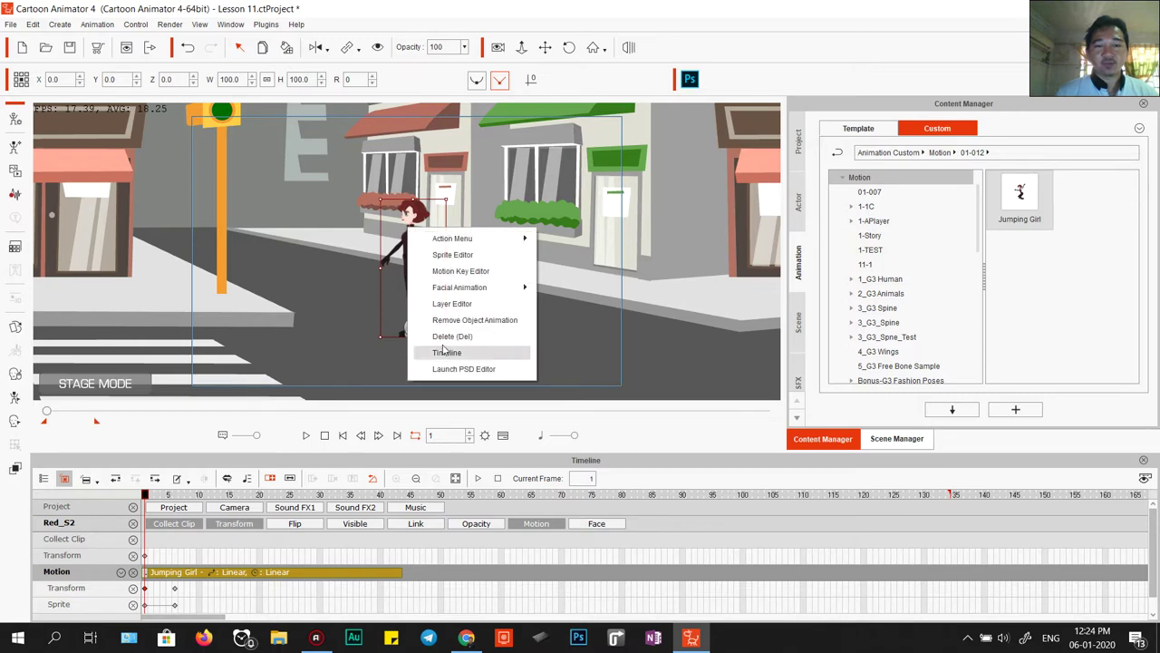
click(456, 322)
drag(1019, 195, 433, 238)
drag(1004, 229, 410, 249)
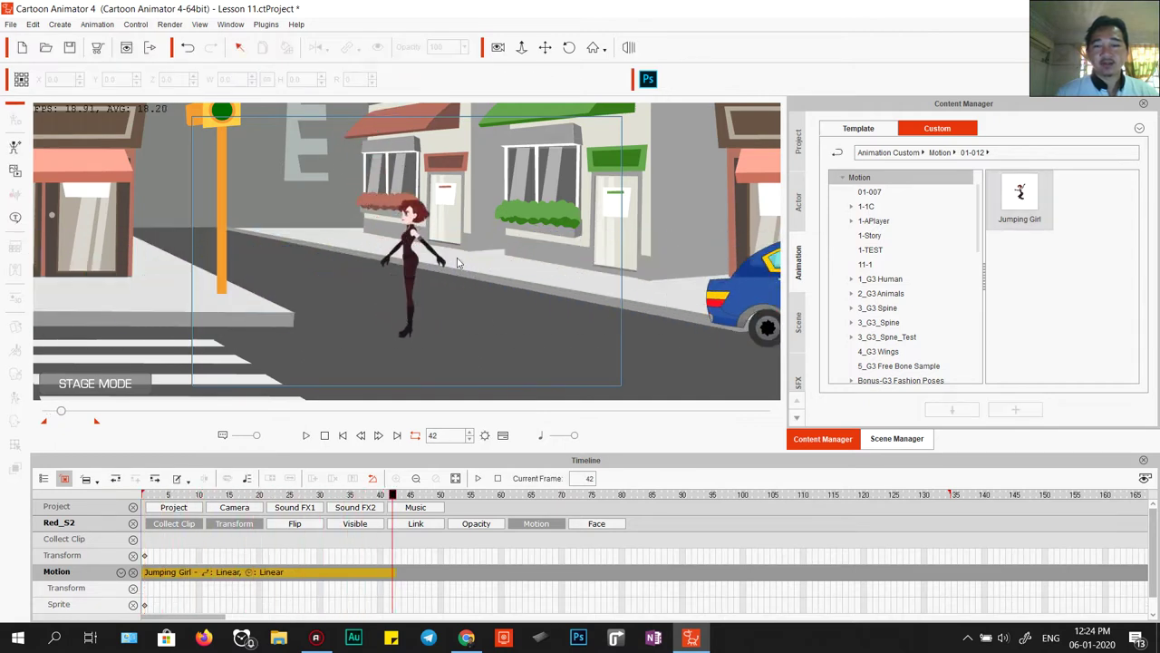
click(324, 436)
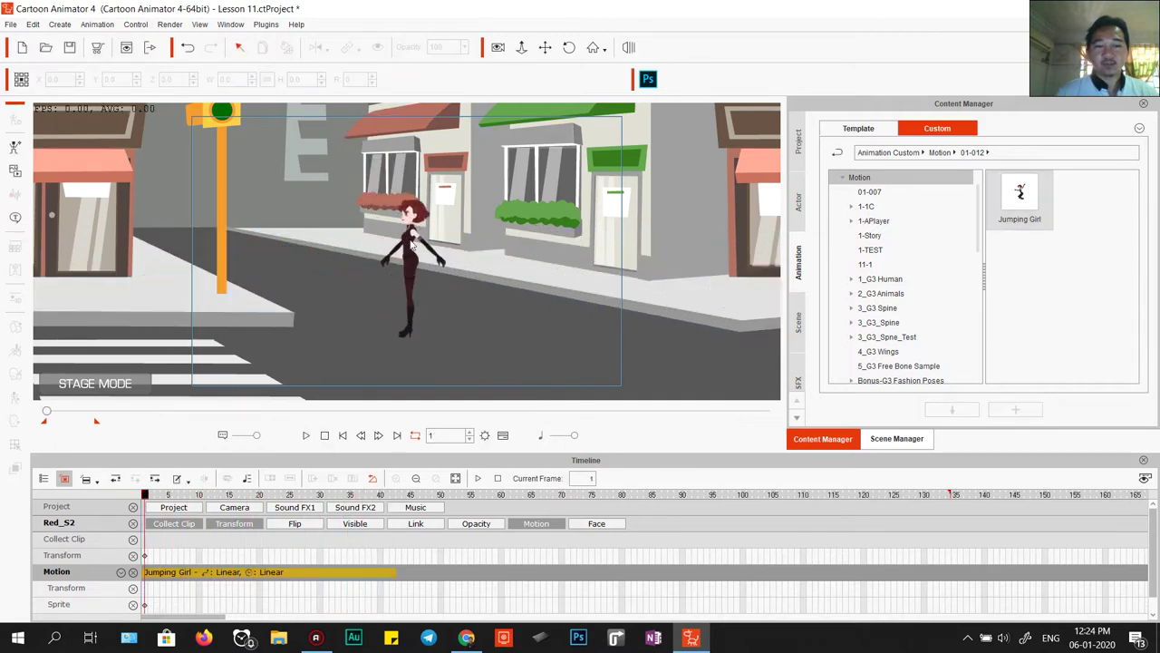
- Replace the girl's animation with the Jumping Girl action from her Action Menu at frame 1 and preview it
click(412, 243)
right_click(412, 243)
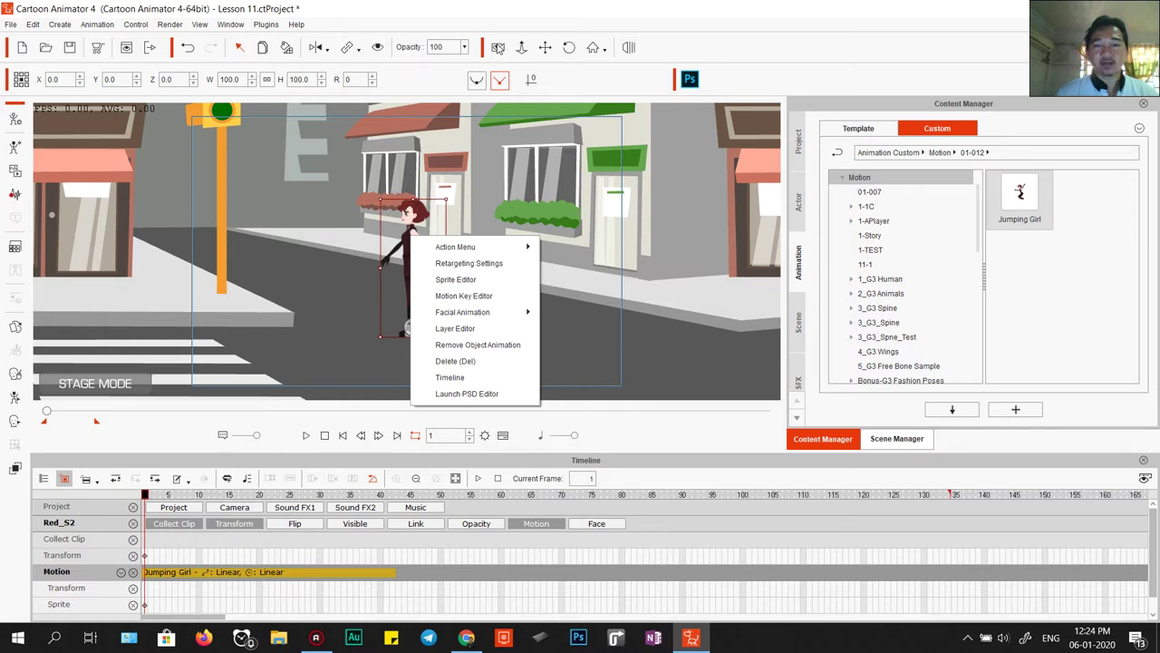
click(470, 346)
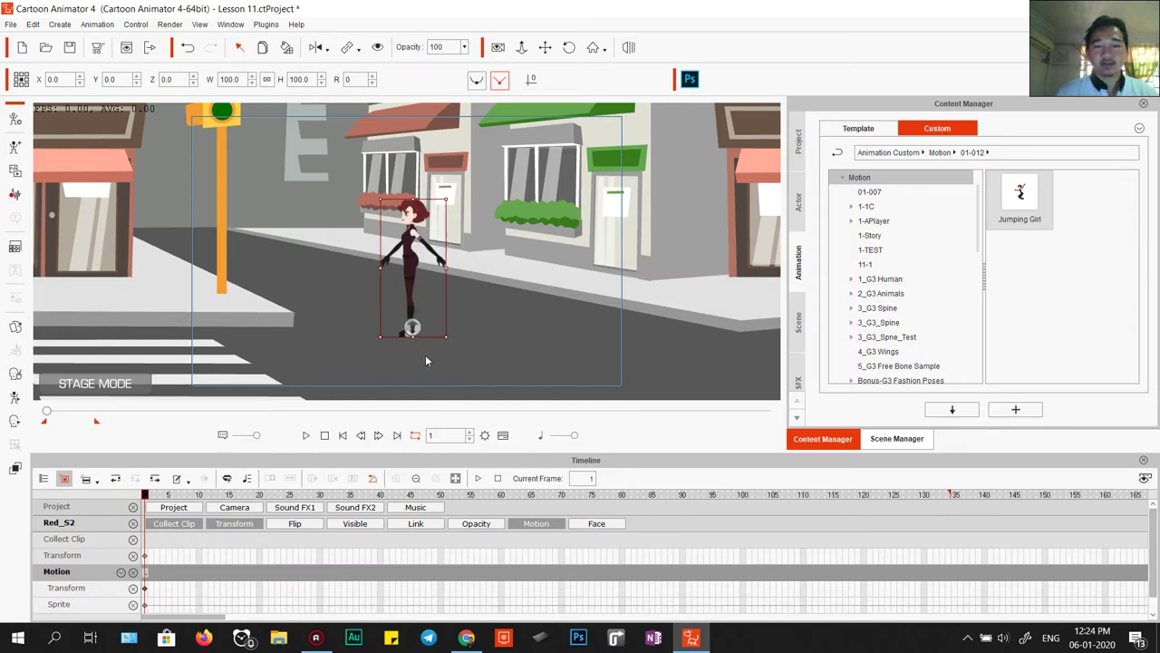
right_click(407, 243)
mouse_move(453, 256)
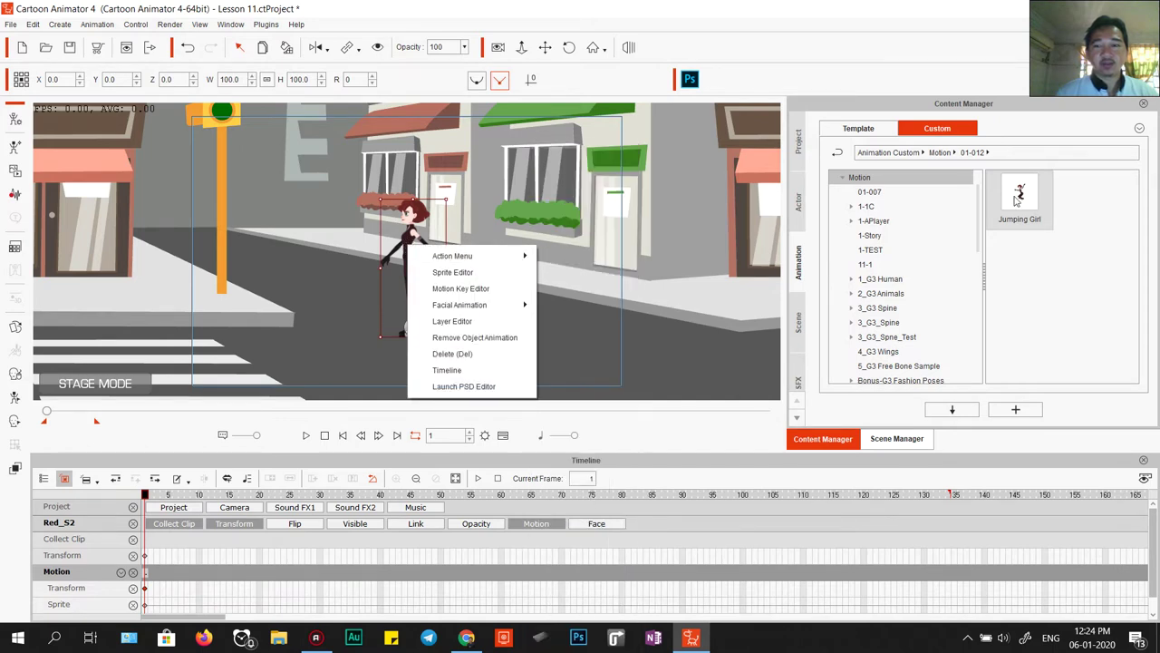
click(577, 640)
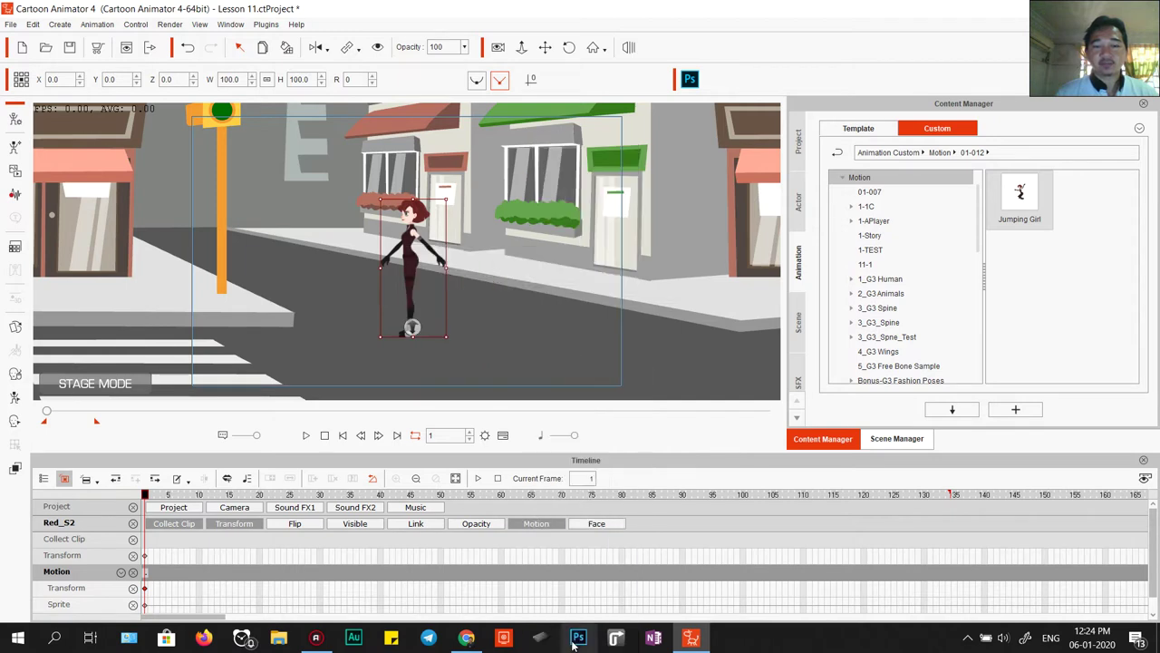
key(space)
click(459, 496)
drag(459, 496, 111, 496)
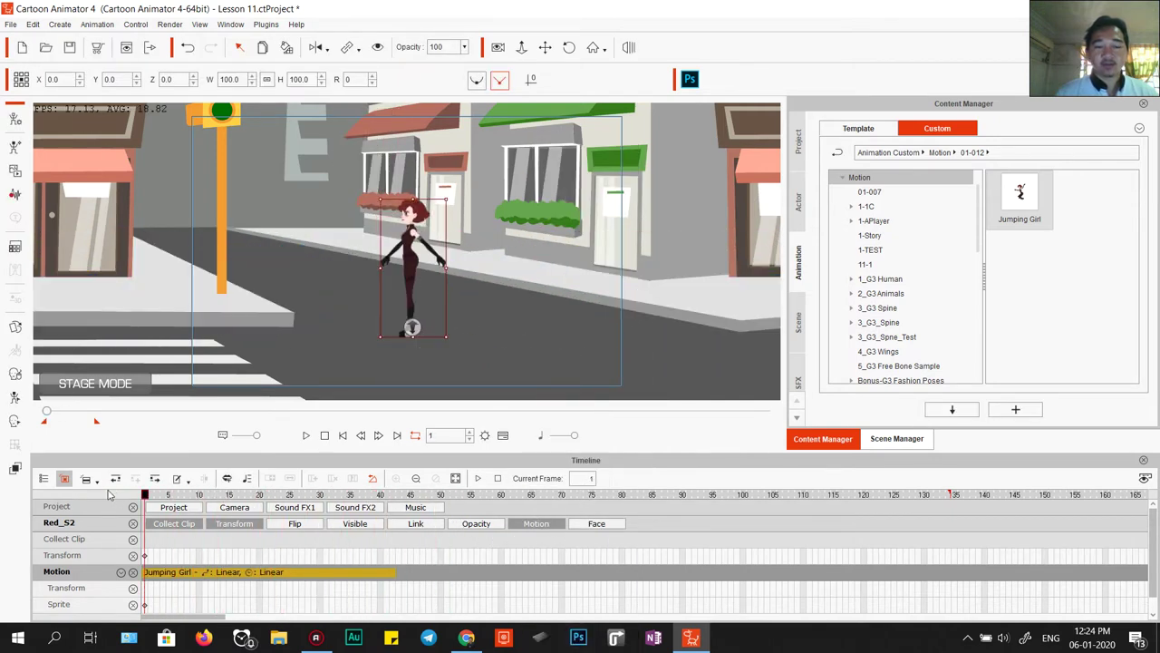
- Undo the clip changes back to the girl's hand-keyed jump animation
key(ctrl+z)
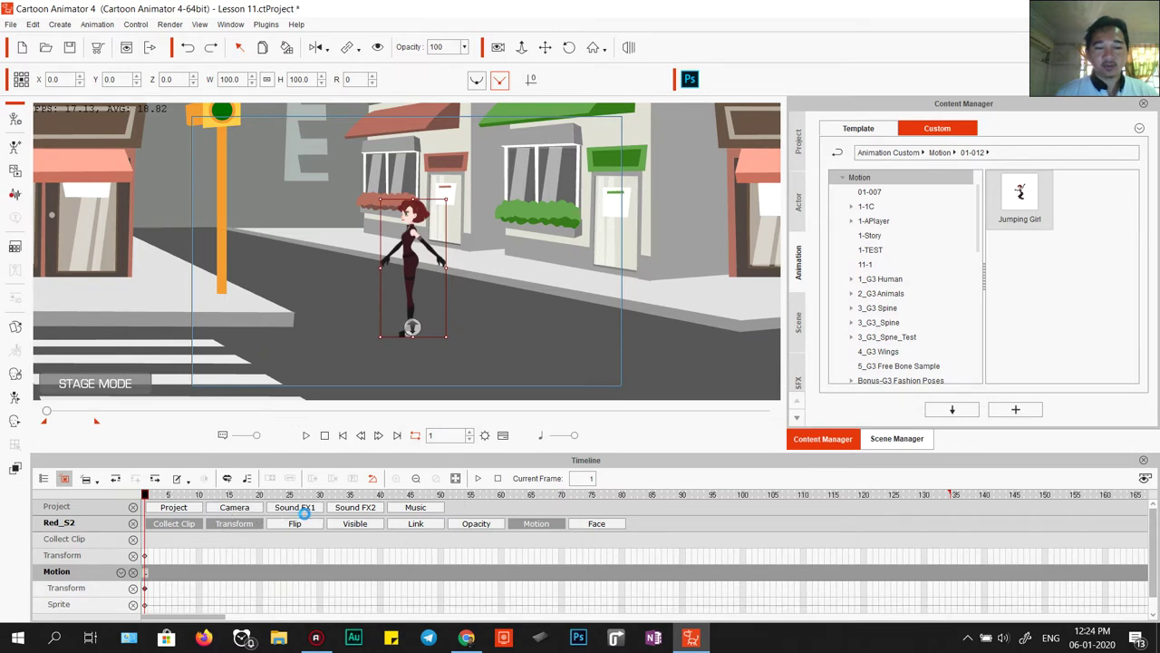
key(ctrl+z)
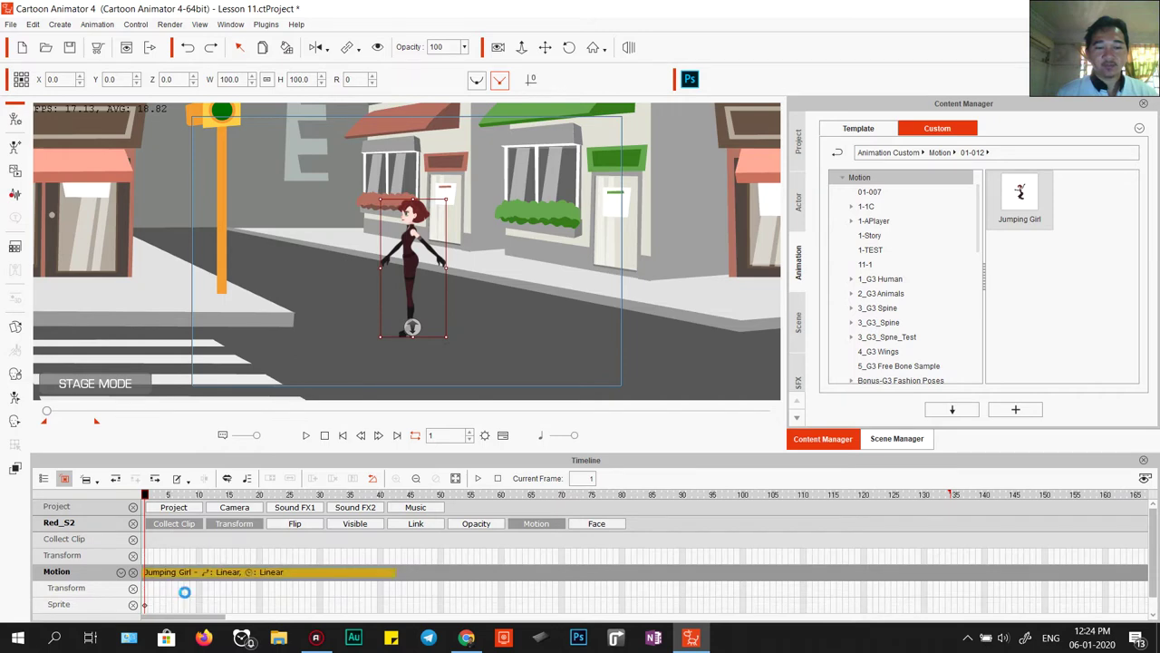
- Check the girl's Action Menu for the Jumping Girl entry, close it and move the playhead to frame 42
right_click(398, 262)
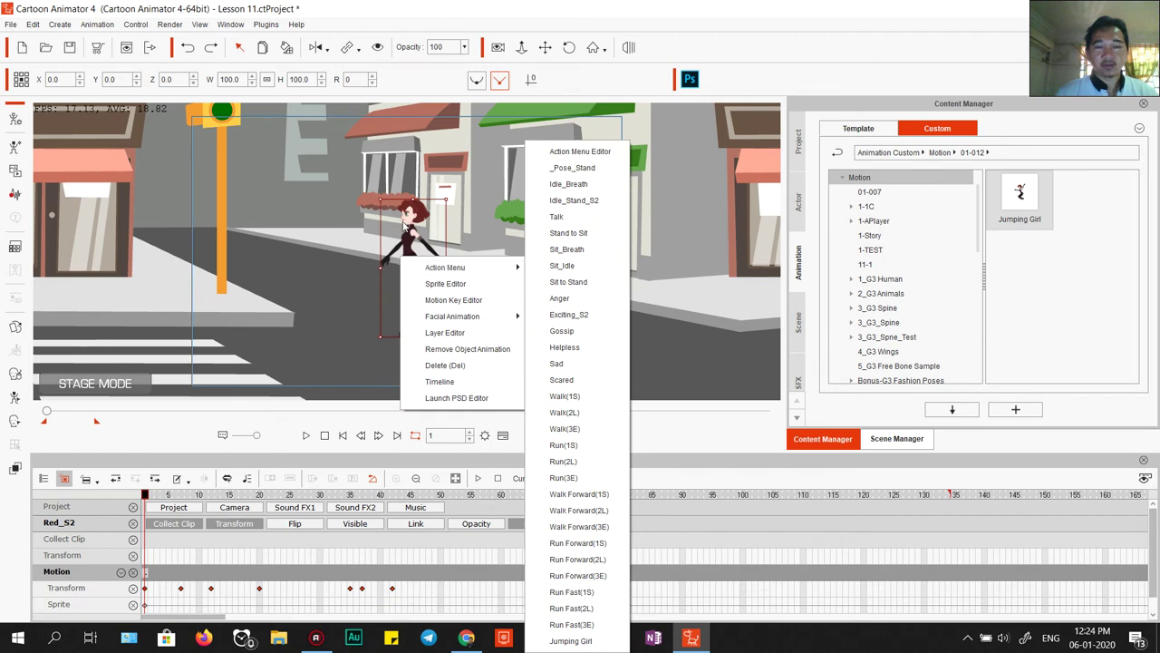
click(397, 272)
drag(145, 499, 393, 526)
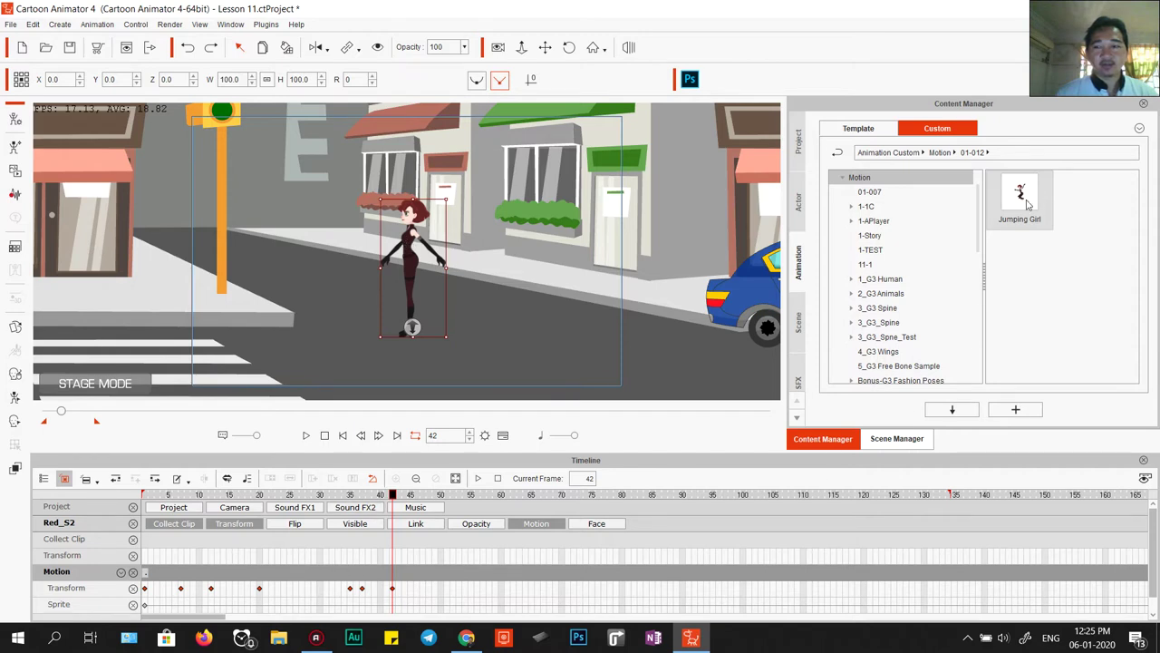
- Mark frames 1 to 42 of the girl's hand-keyed jump as a Collect Clip range and show its options
drag(391, 494, 142, 499)
click(197, 523)
drag(394, 544, 125, 541)
right_click(162, 542)
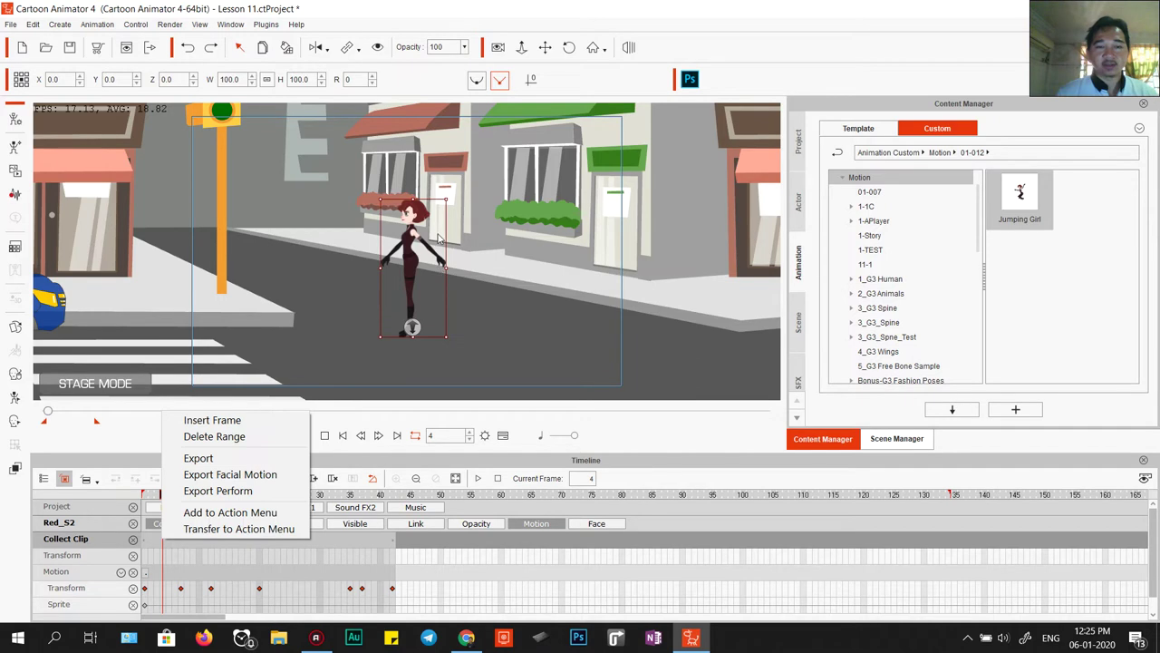
- Export the collected clip to the custom 01-012 Motion folder as a G3 motion file named Jumping Girl2
click(202, 458)
click(192, 129)
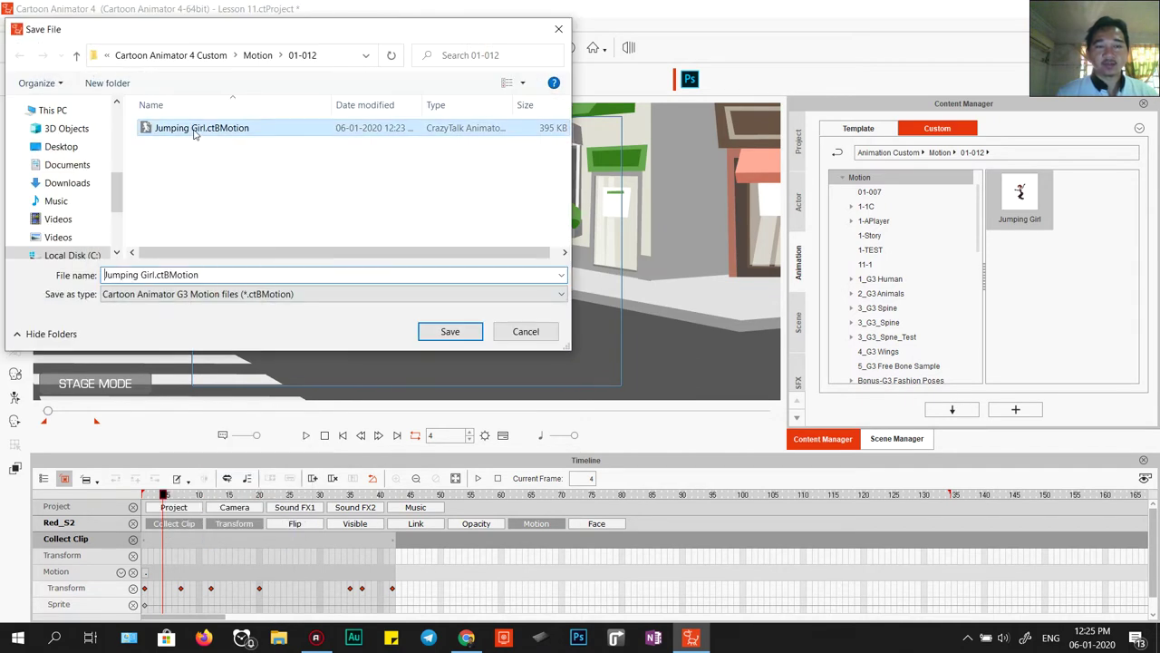
click(156, 275)
drag(157, 274, 168, 293)
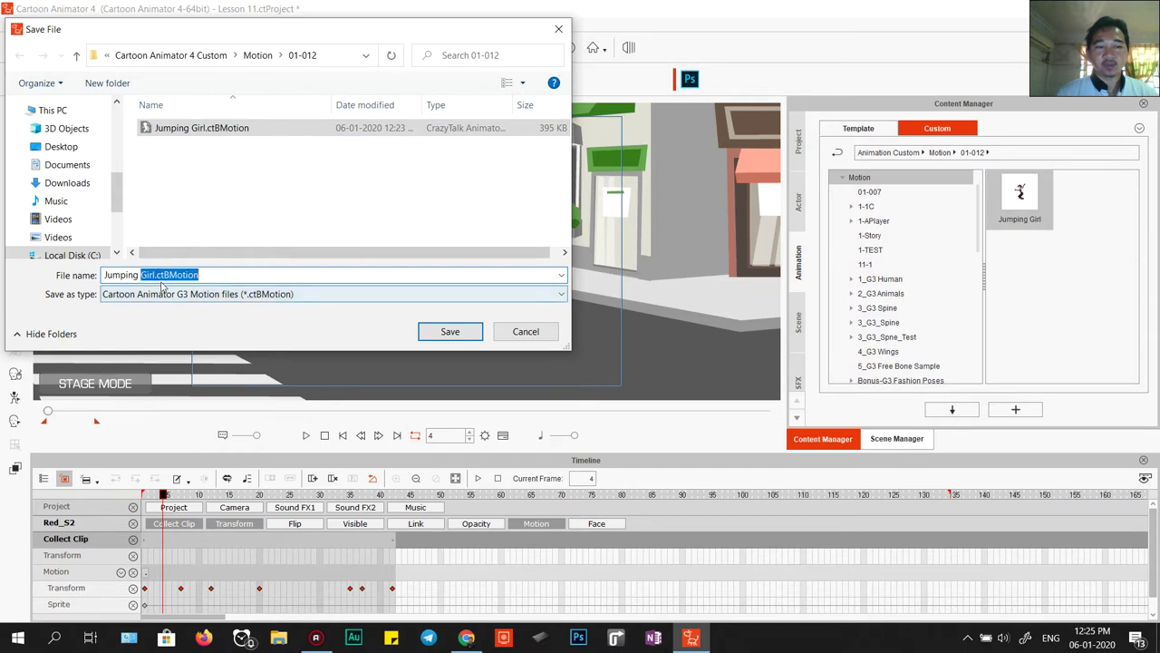
key(Left)
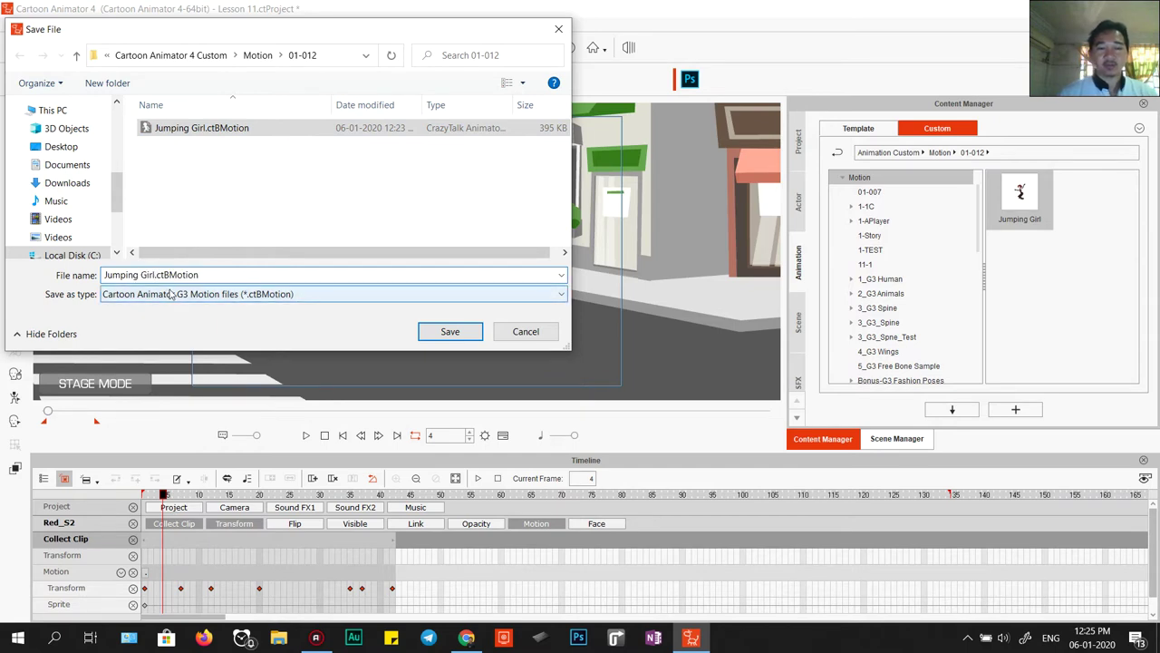
text(2)
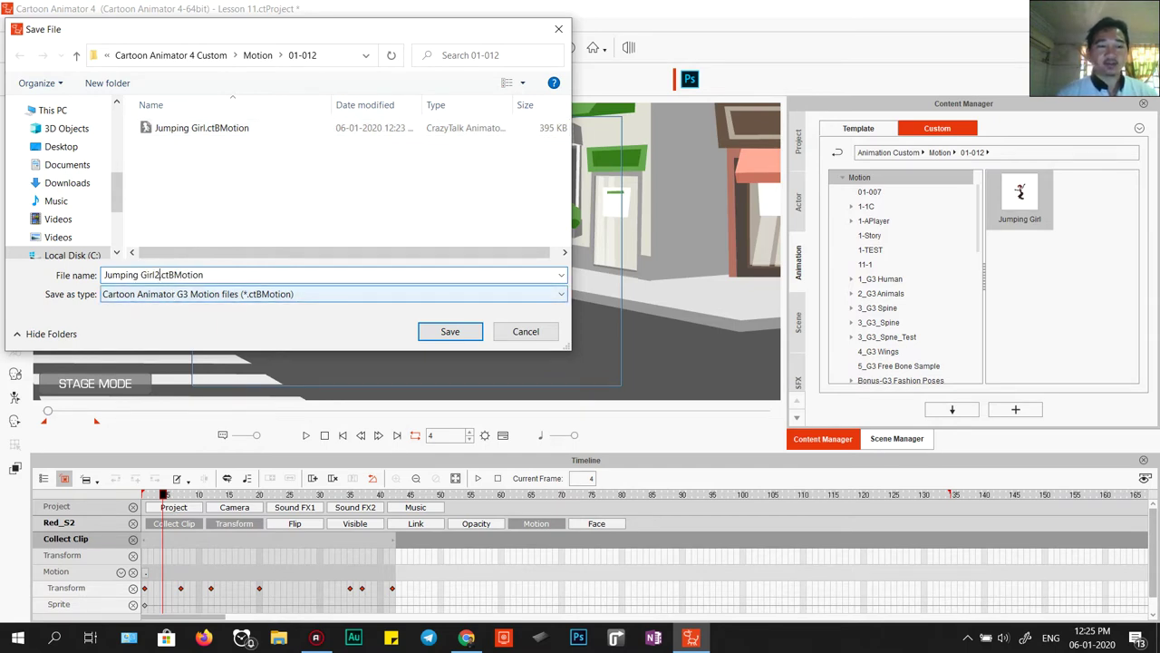
key(Return)
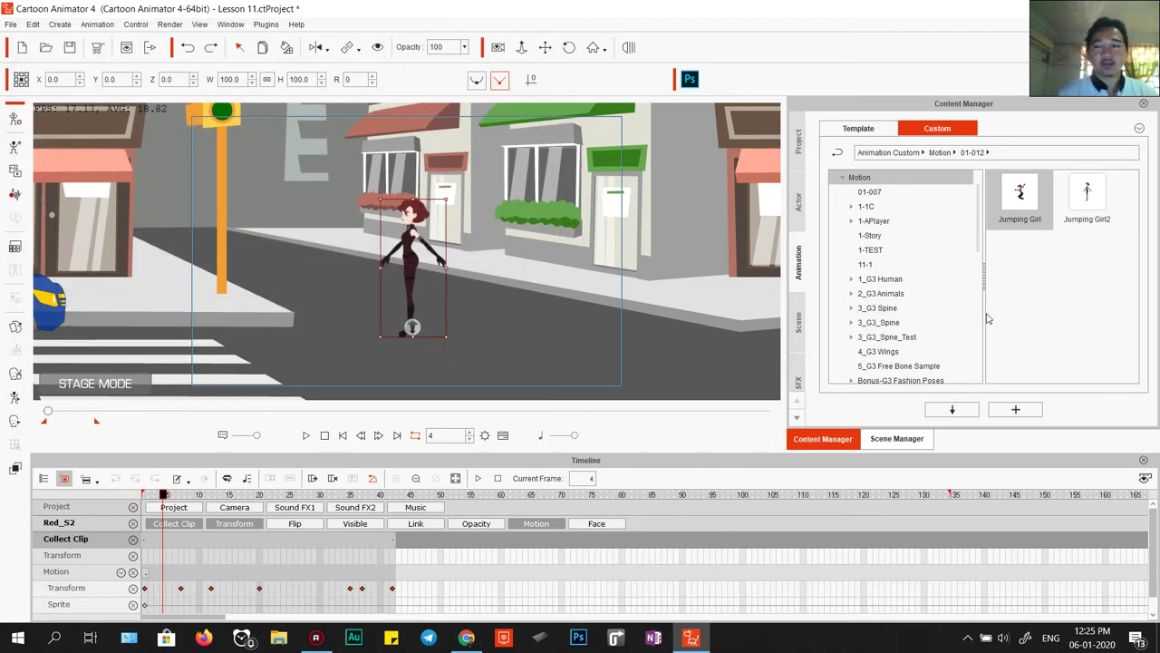
- Remove the girl's object animation, apply the library's Jumping Girl2 motion at frame 1 and preview it
click(1089, 201)
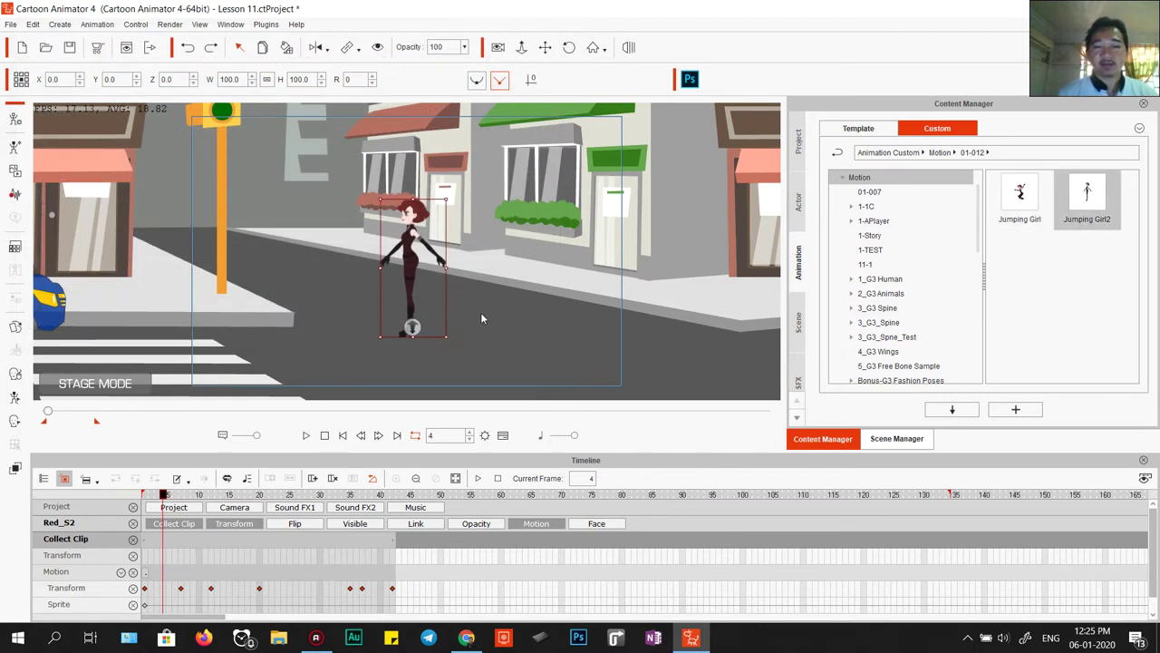
click(324, 435)
right_click(404, 254)
click(435, 347)
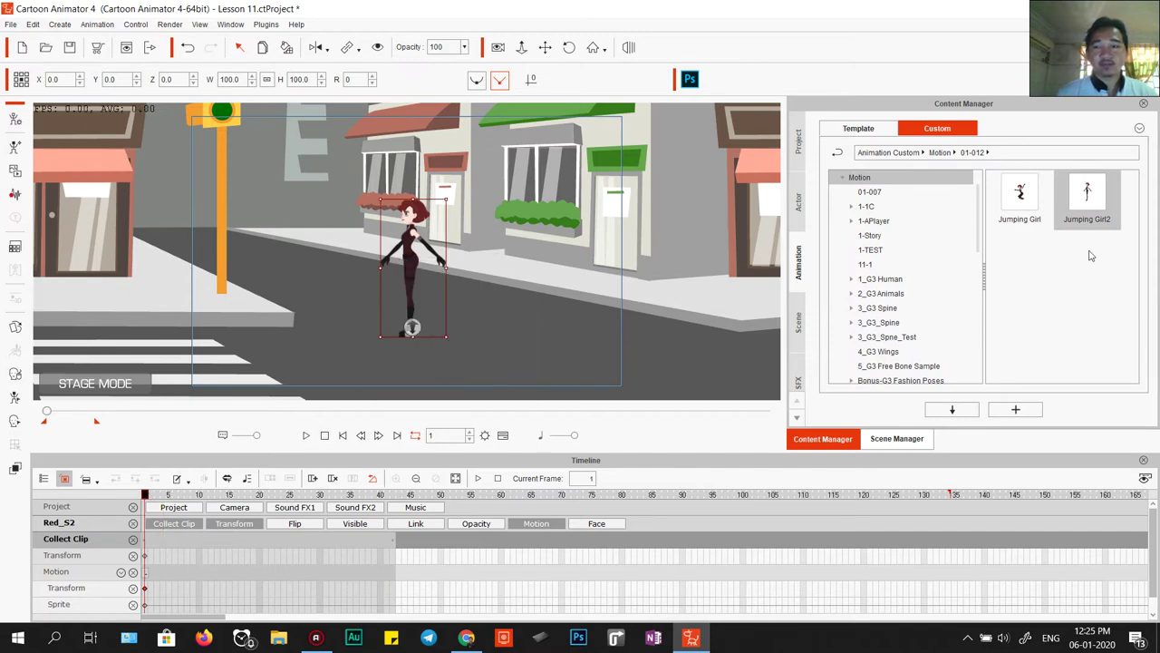
drag(1094, 204, 410, 240)
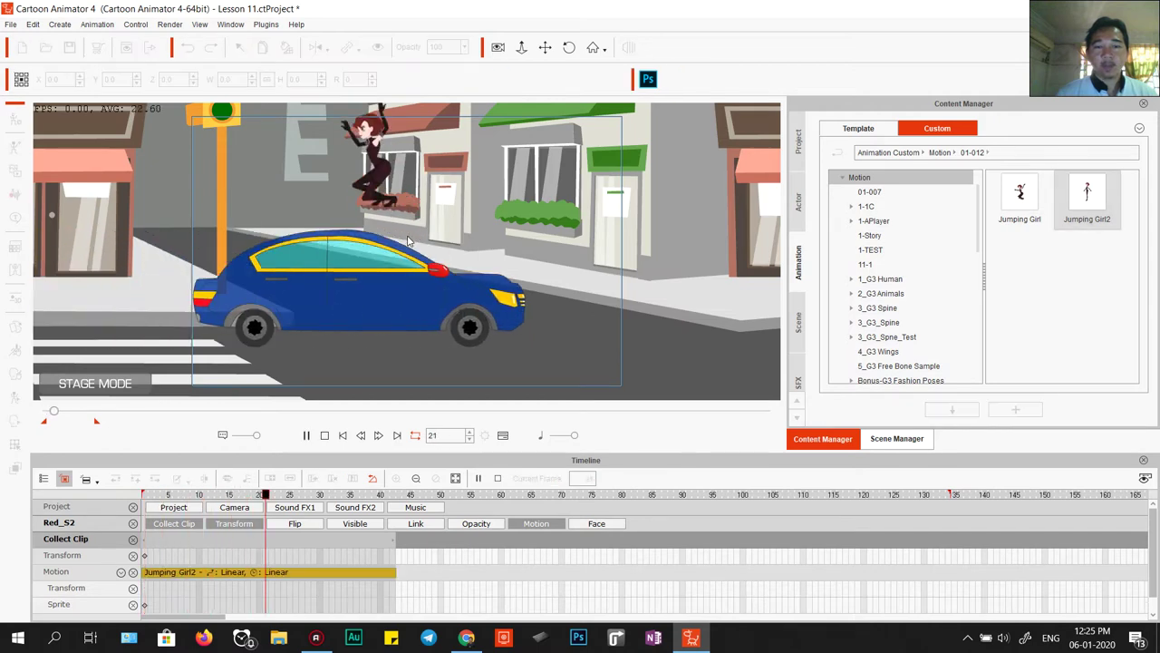
key(space)
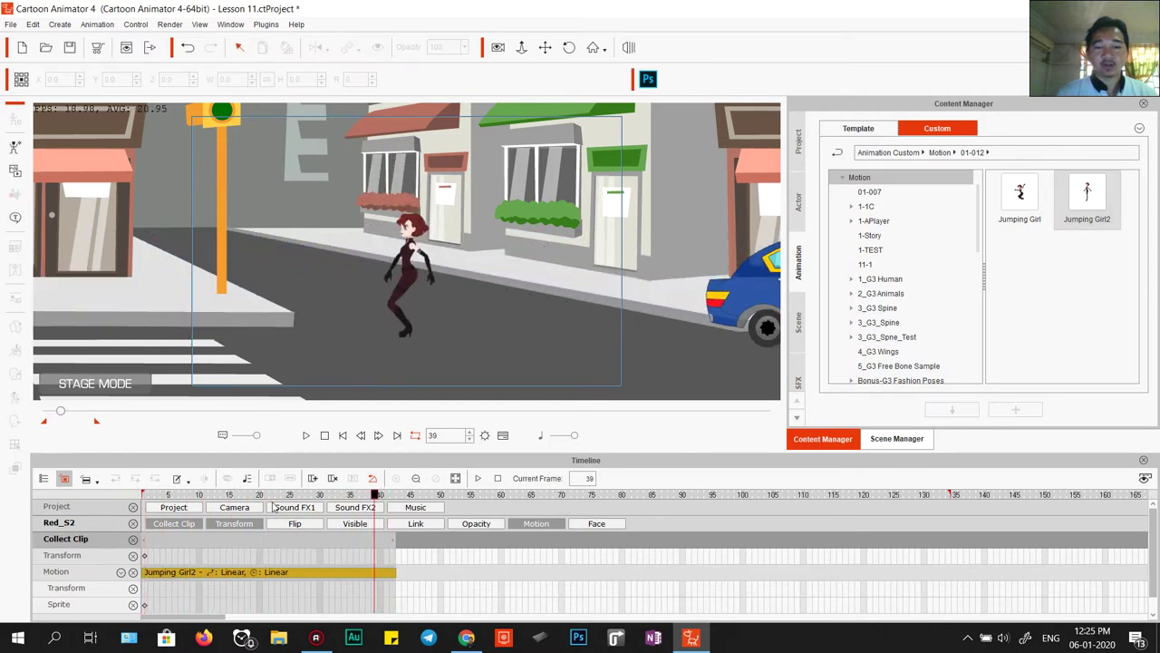
key(space)
key(space)
- Raise the girl higher at frame 20 on her Transform track, to about X 0.8, Y 51.8
drag(401, 536, 145, 556)
drag(149, 497, 260, 510)
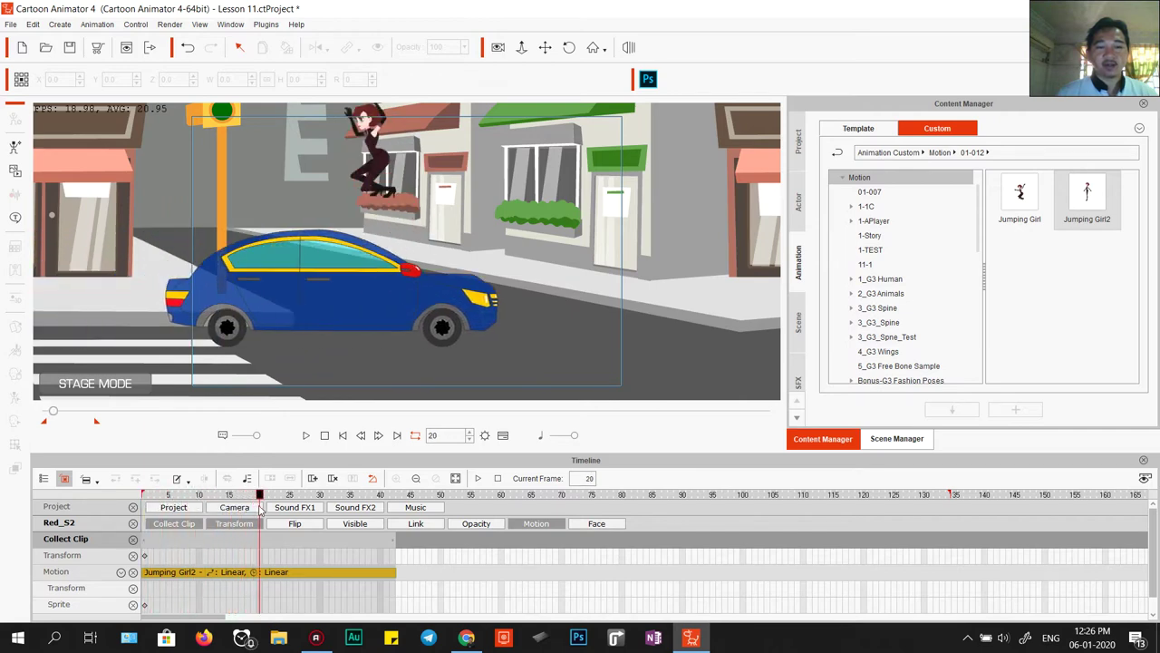
drag(260, 510, 144, 501)
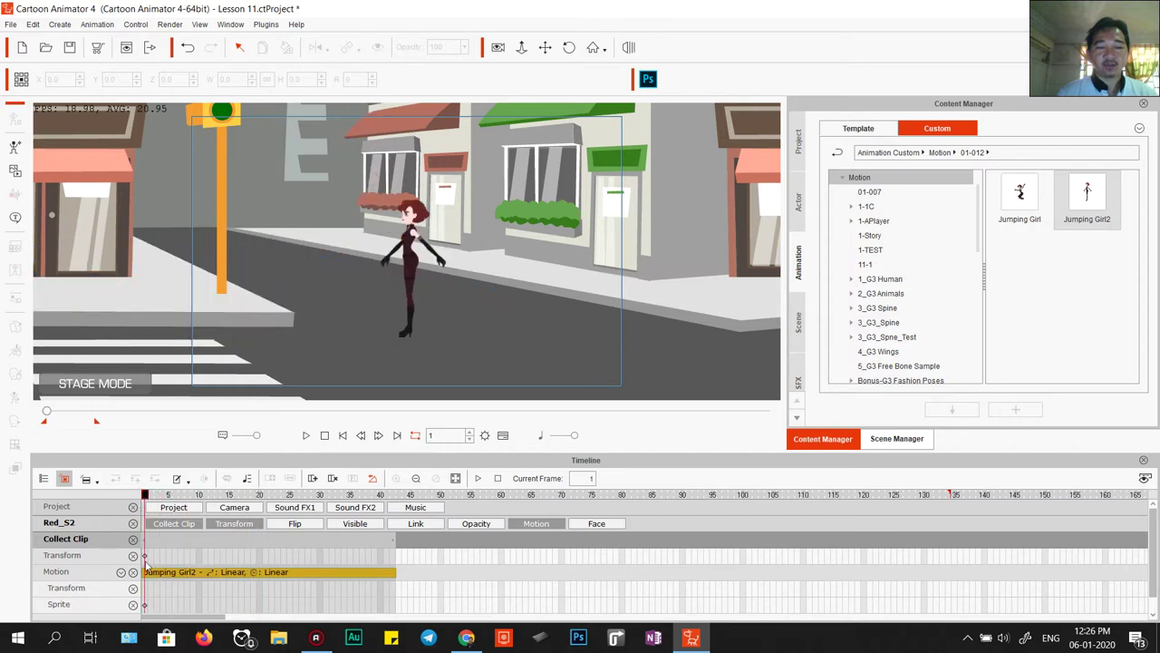
click(143, 555)
drag(144, 499, 265, 514)
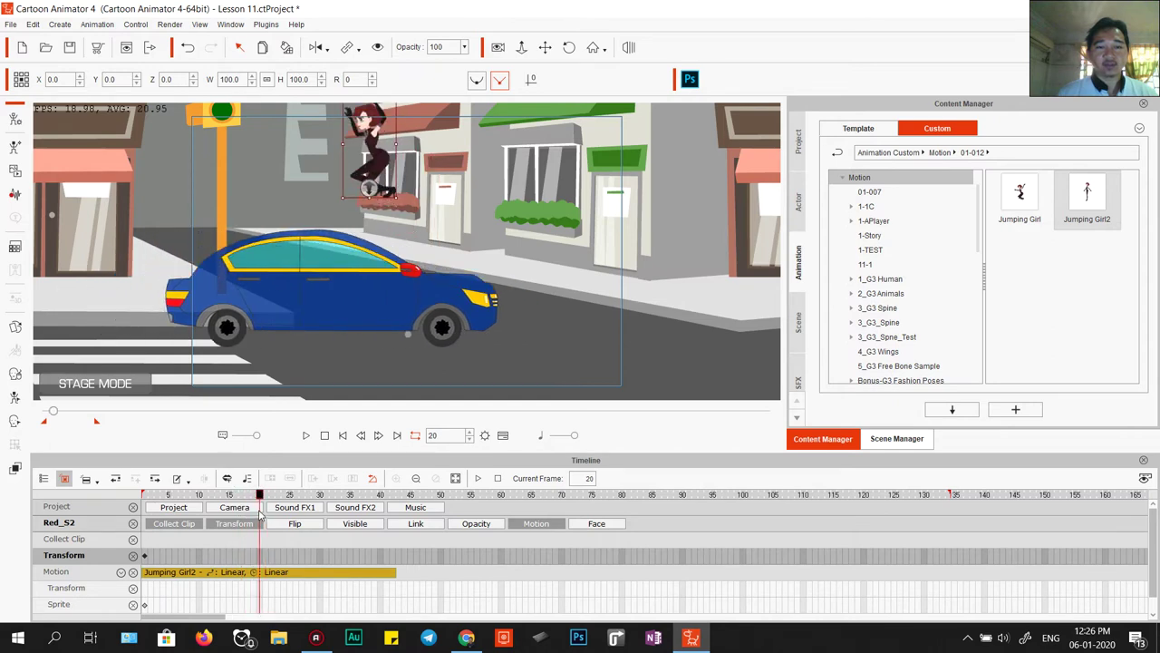
drag(372, 156, 374, 115)
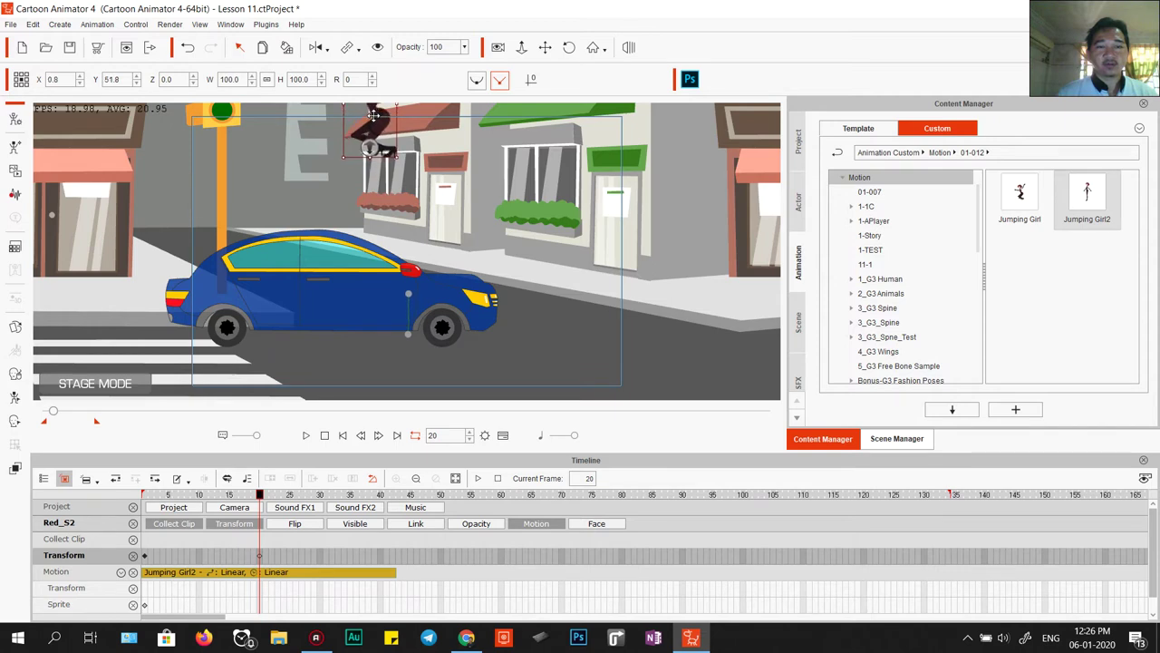
- Move the girl onto the crosswalk at frame 42, to about X -220.9, Y -7.7
drag(259, 497, 345, 513)
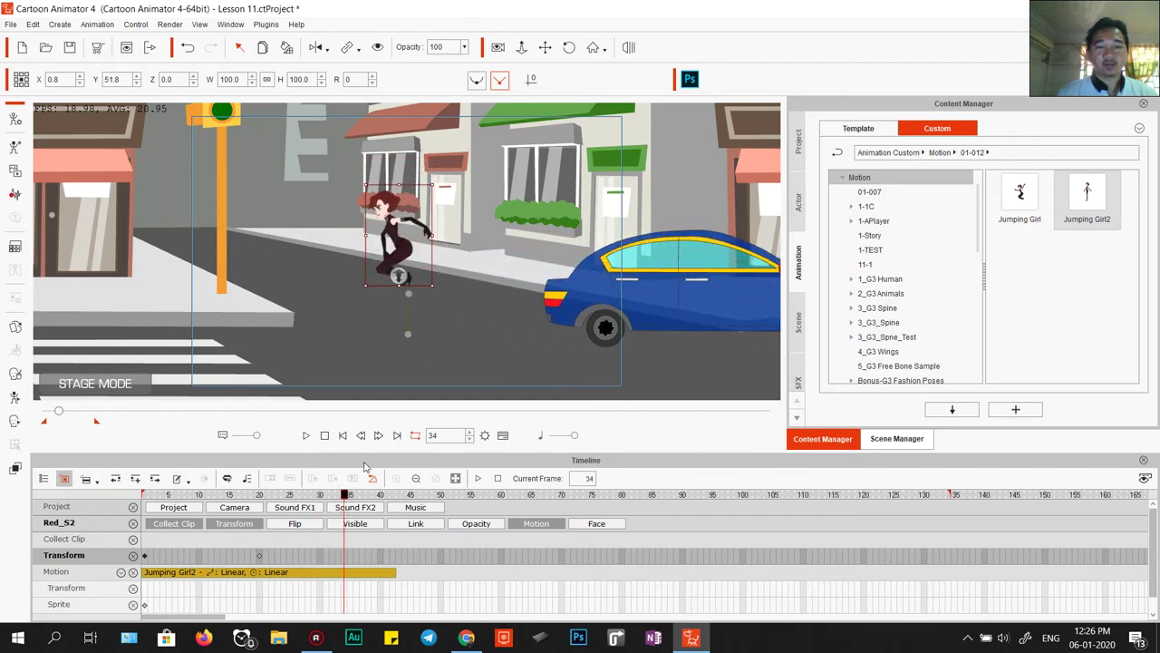
drag(399, 232, 230, 281)
key(ctrl+z)
drag(345, 495, 405, 505)
drag(418, 208, 242, 259)
- Copy the girl's frame 1 Transform key to frame 12 and play the jump from the start
drag(145, 494, 214, 513)
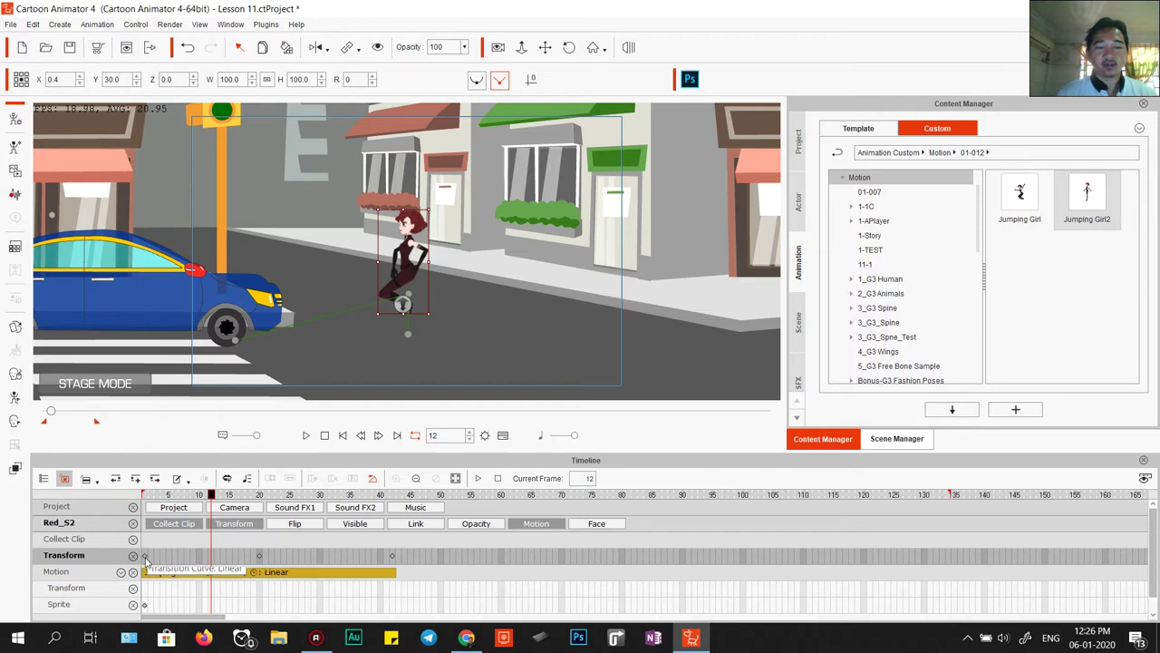
key(Home)
click(212, 559)
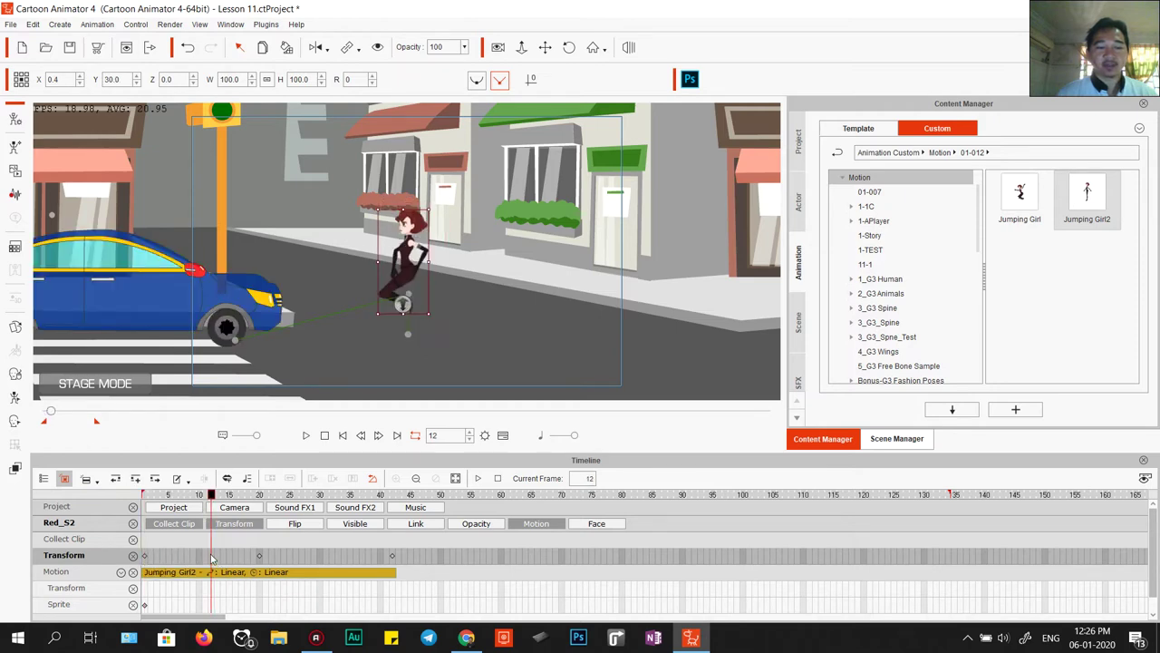
click(149, 559)
click(146, 495)
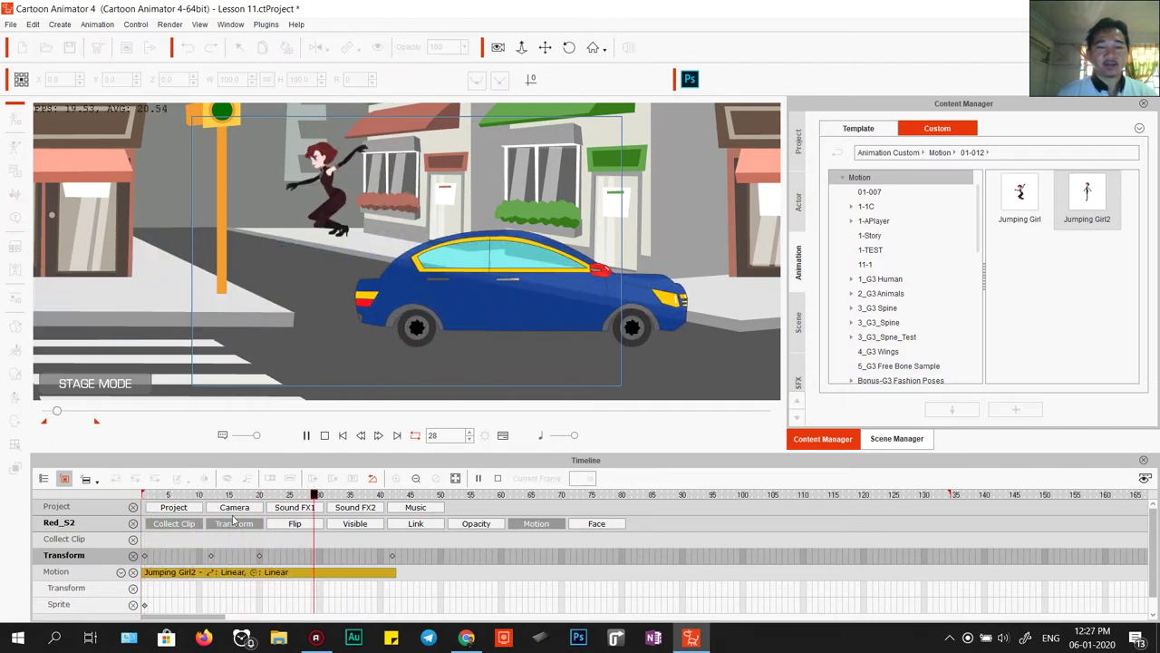
- Shift the girl's last Transform key to frame 36 and preview the retimed jump
click(260, 556)
drag(259, 495, 355, 552)
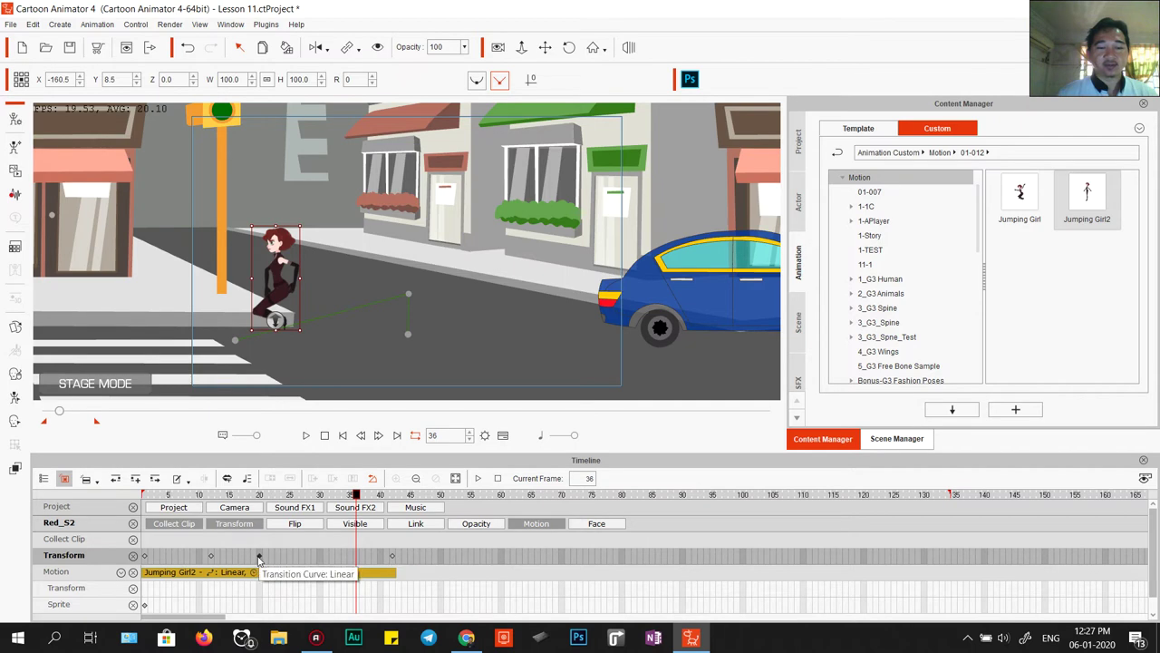
drag(392, 556, 356, 559)
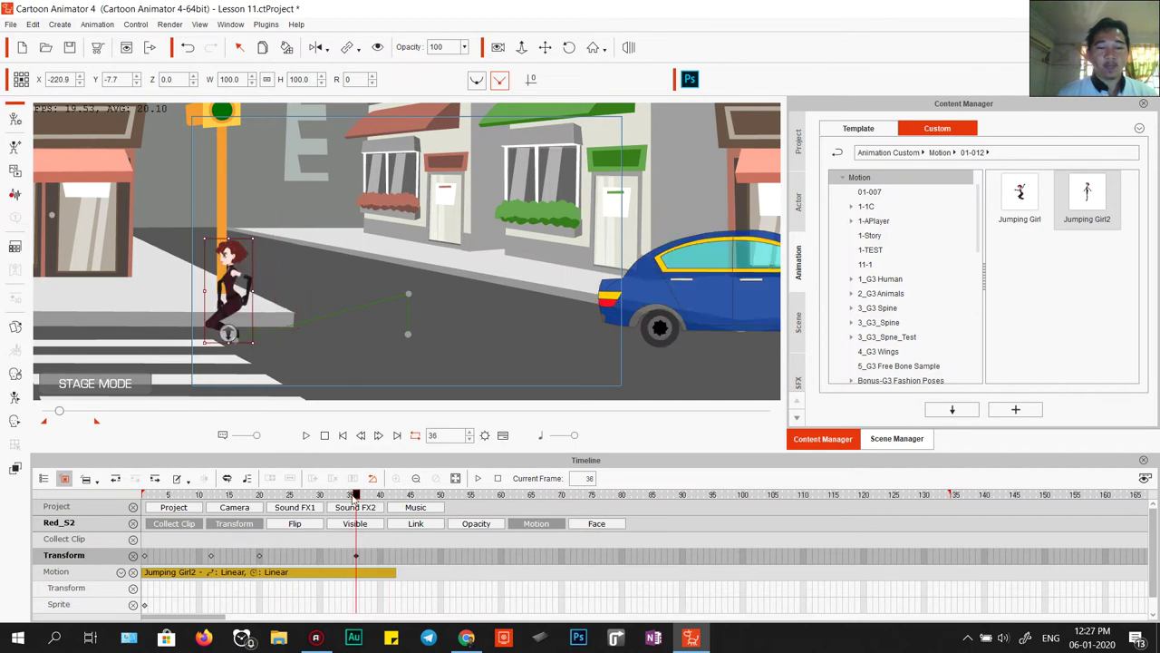
key(space)
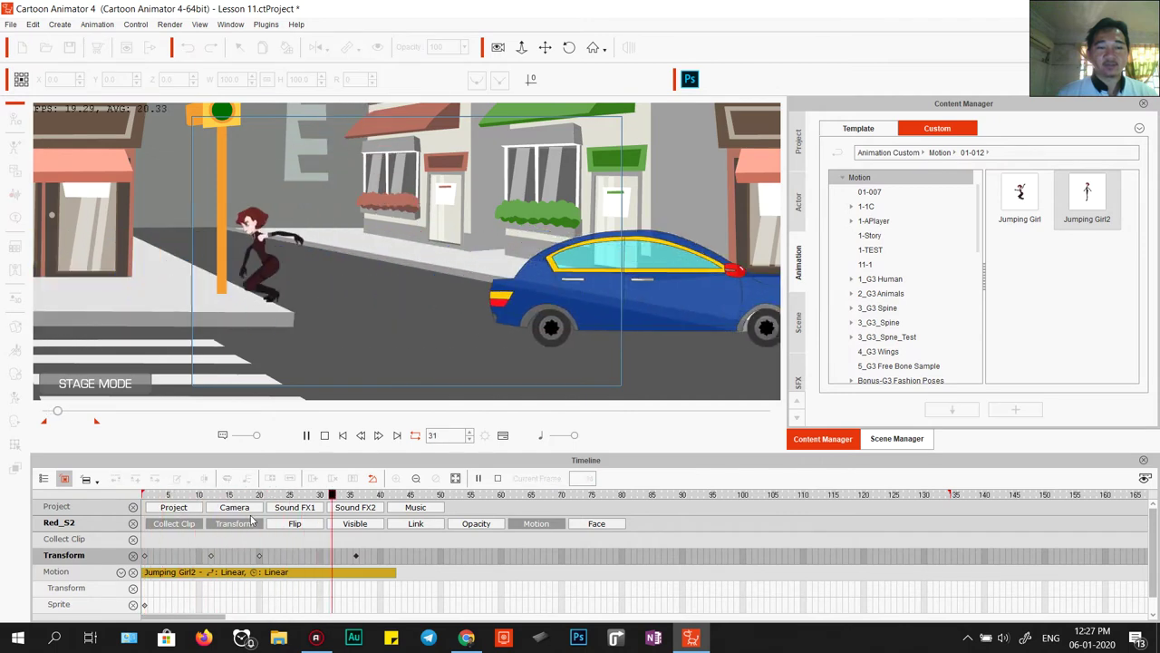
key(space)
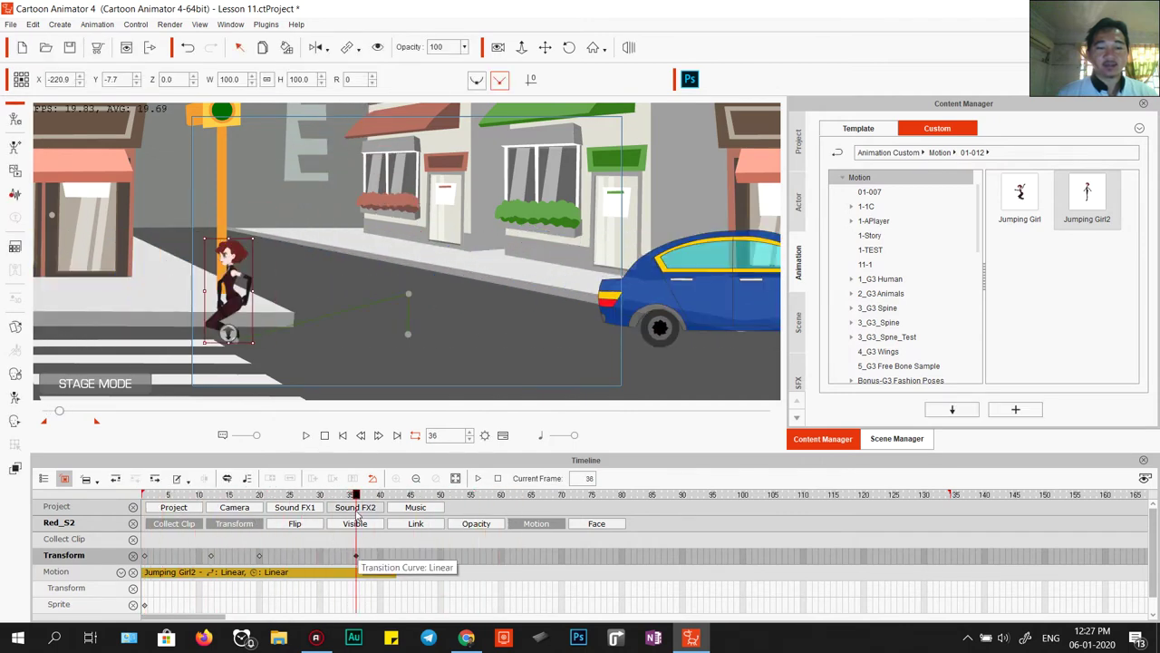
- Review the girl's pose at the Transform keys on frames 12, 20 and 36 and just after landing
drag(355, 497, 431, 498)
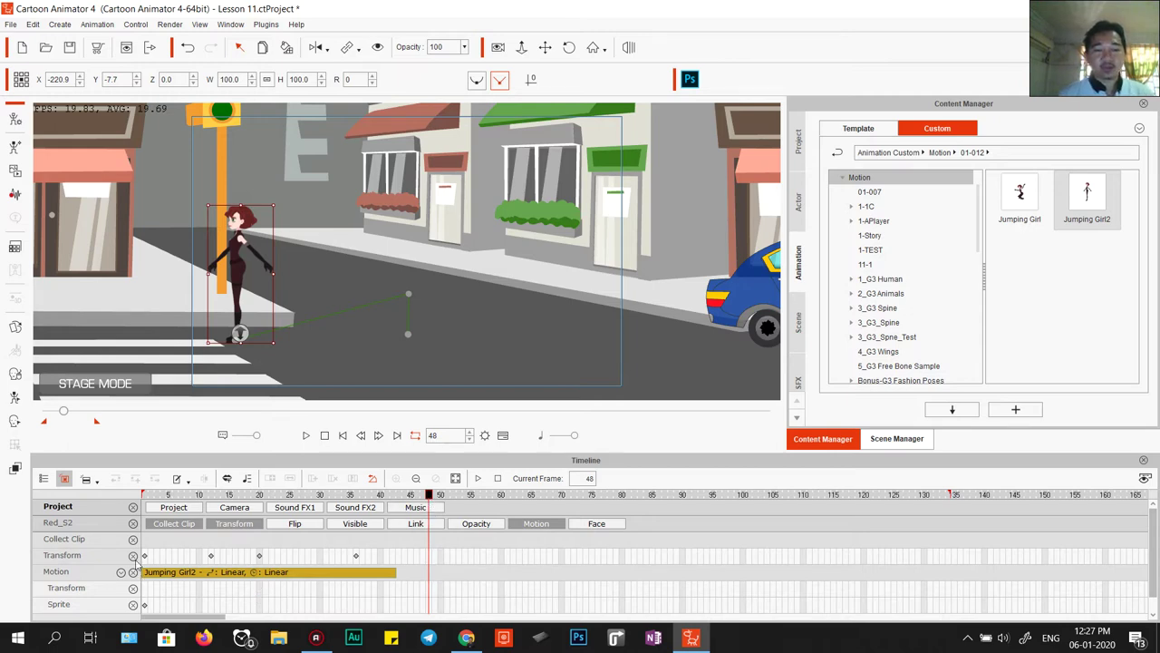
click(215, 560)
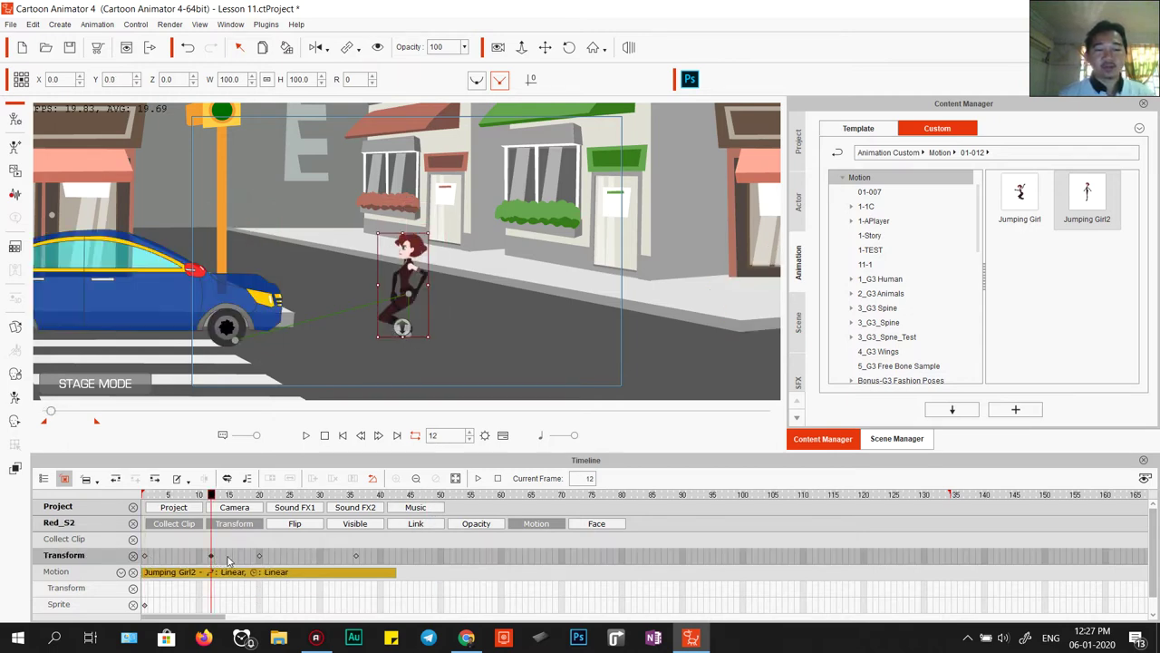
click(259, 555)
click(354, 556)
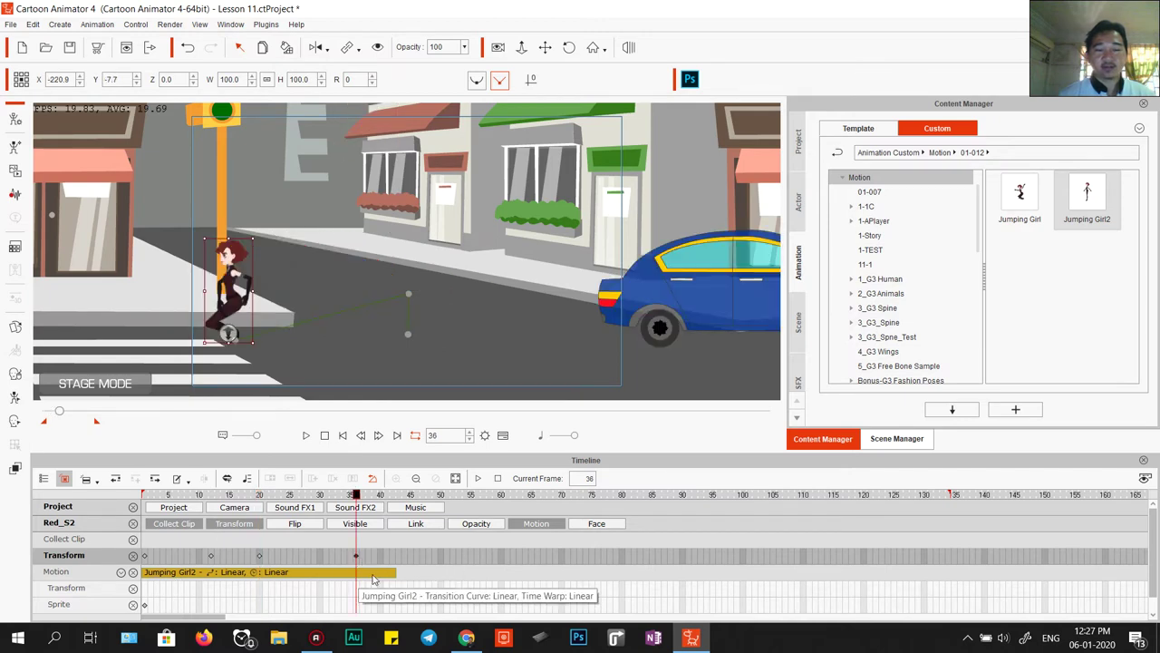
mouse_move(360, 504)
mouse_down()
mouse_move(147, 499)
mouse_move(369, 514)
mouse_up()
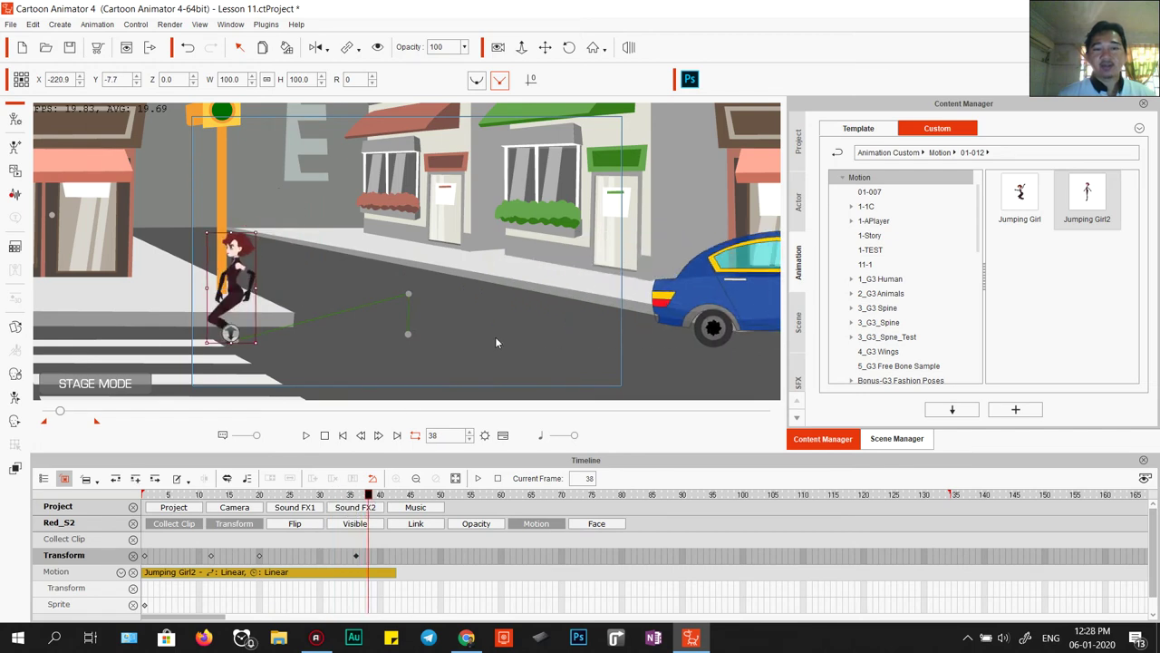
- Browse the actor templates to the 1_G3 360 Human characters and find Roger_S2
click(495, 342)
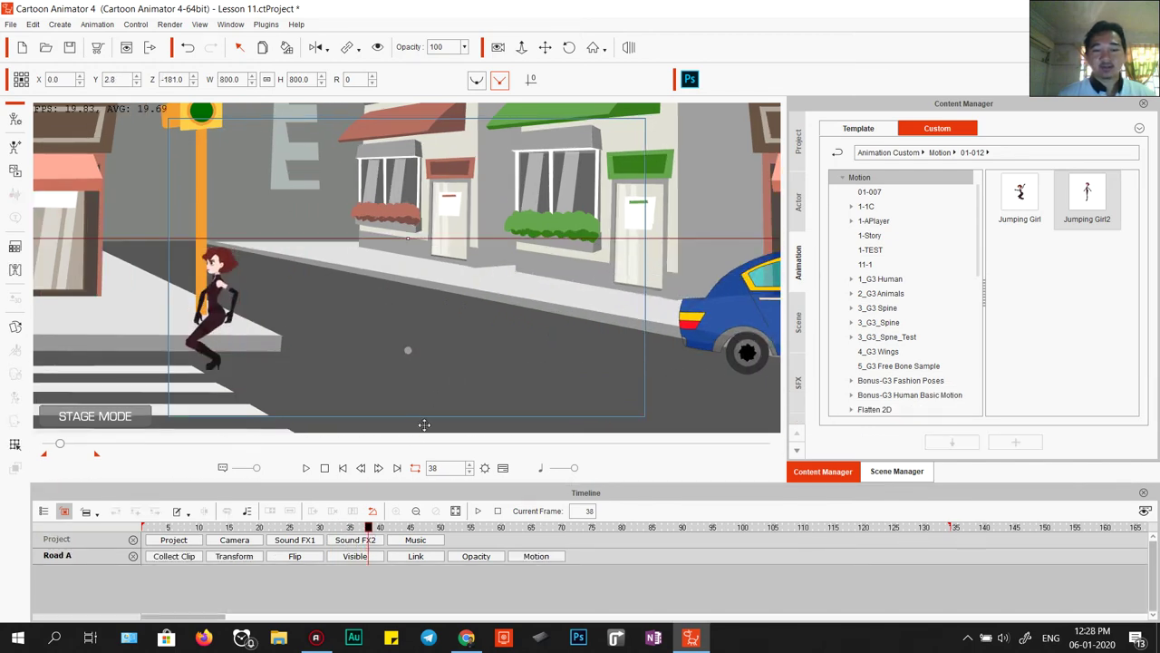
click(801, 207)
double_click(868, 192)
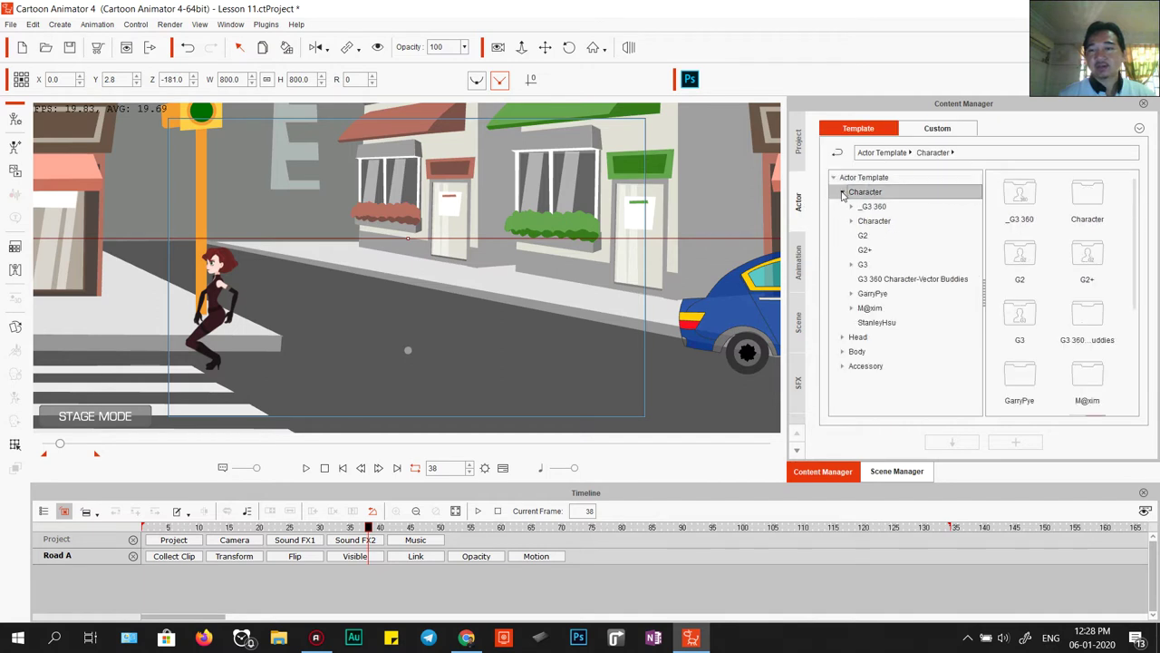
double_click(870, 207)
click(895, 221)
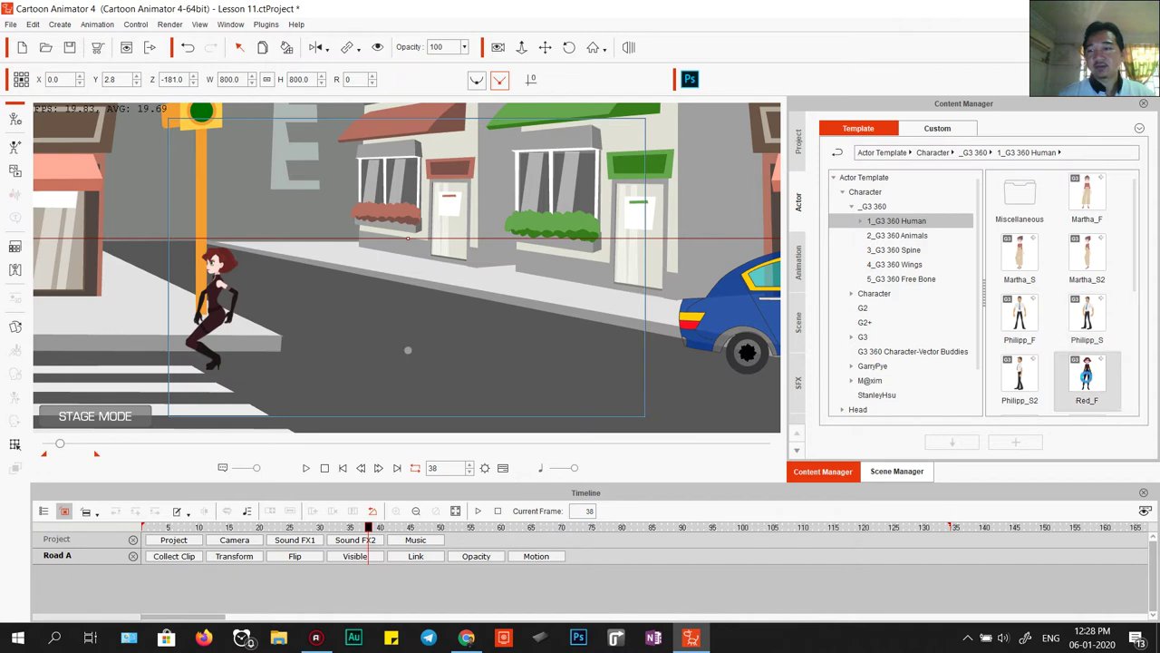
scroll(1087, 379, down, 3)
- Add Roger_S2 to the stage at frame 1 and place him behind the girl at about X 142.6, Y -6.0
drag(1020, 319, 440, 355)
click(324, 467)
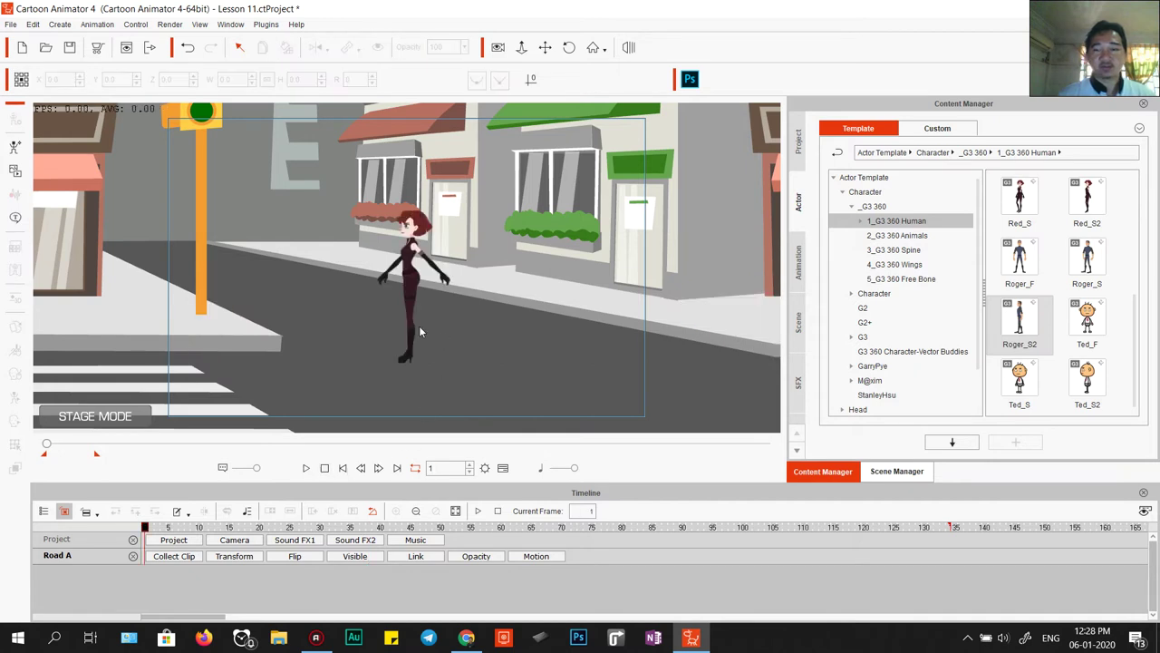
drag(1020, 319, 494, 333)
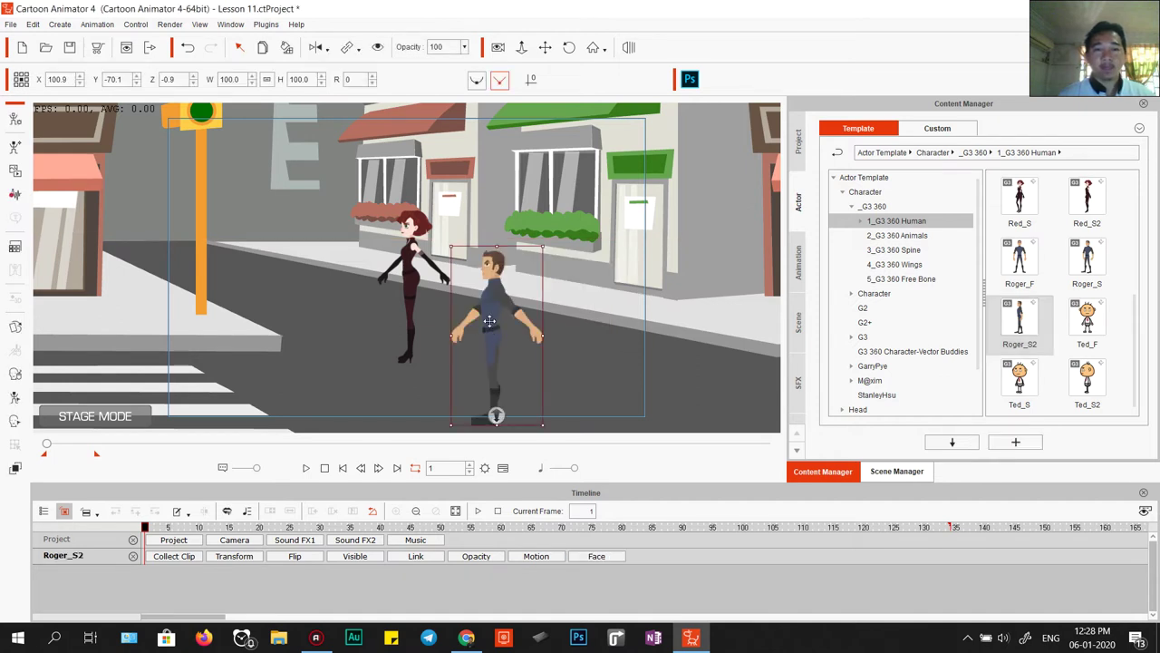
drag(491, 319, 531, 254)
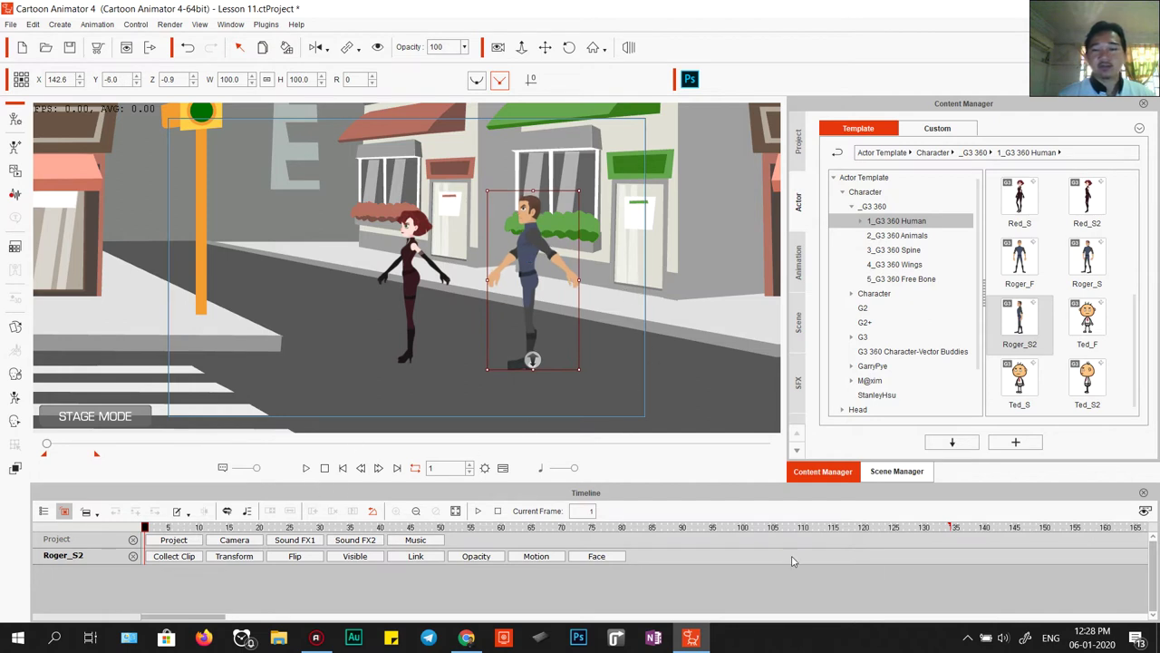
- Apply the custom Jumping Girl2 motion to Roger_S2, preview it and select him at frame 15
click(799, 263)
drag(1081, 195, 529, 248)
key(space)
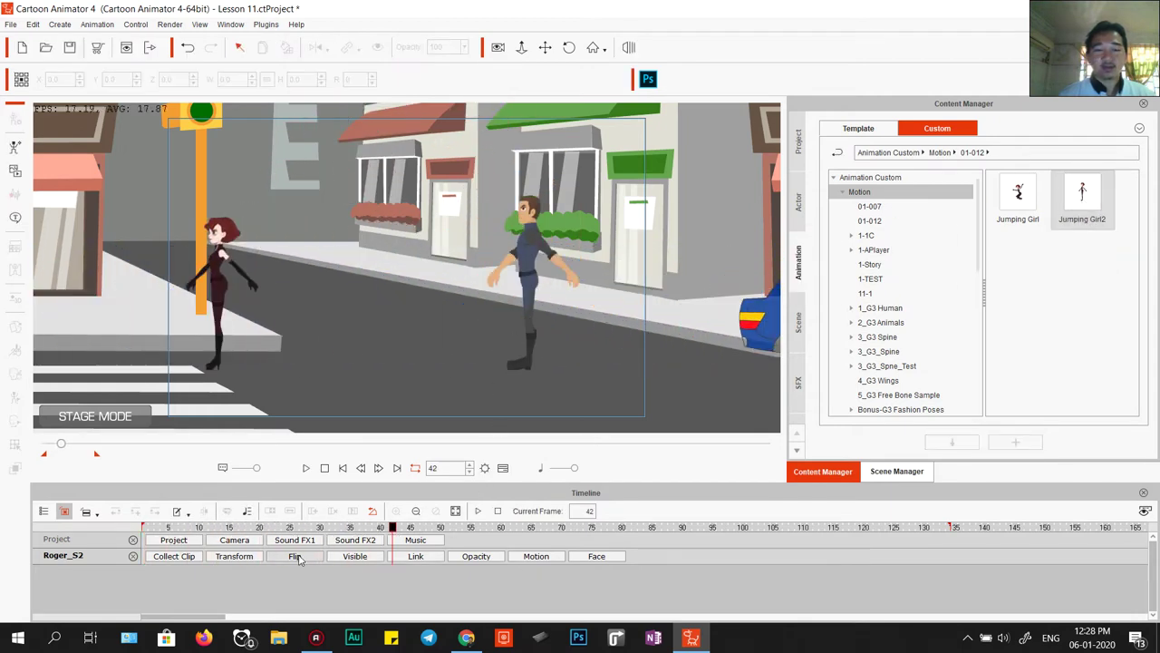
drag(390, 533, 228, 548)
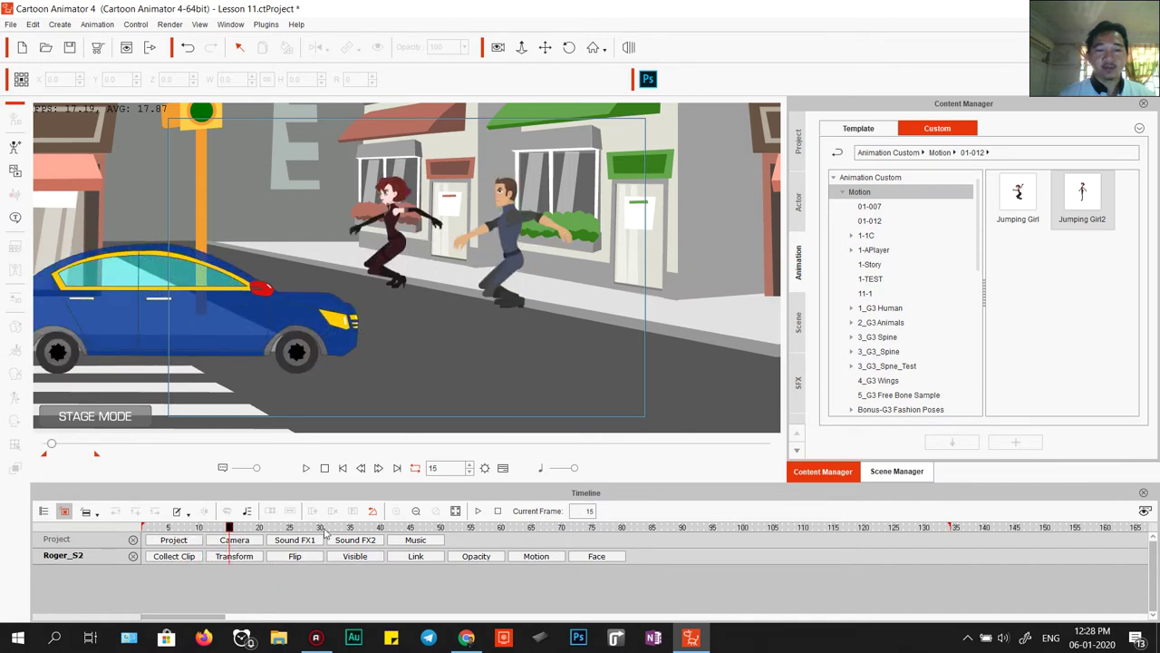
click(508, 213)
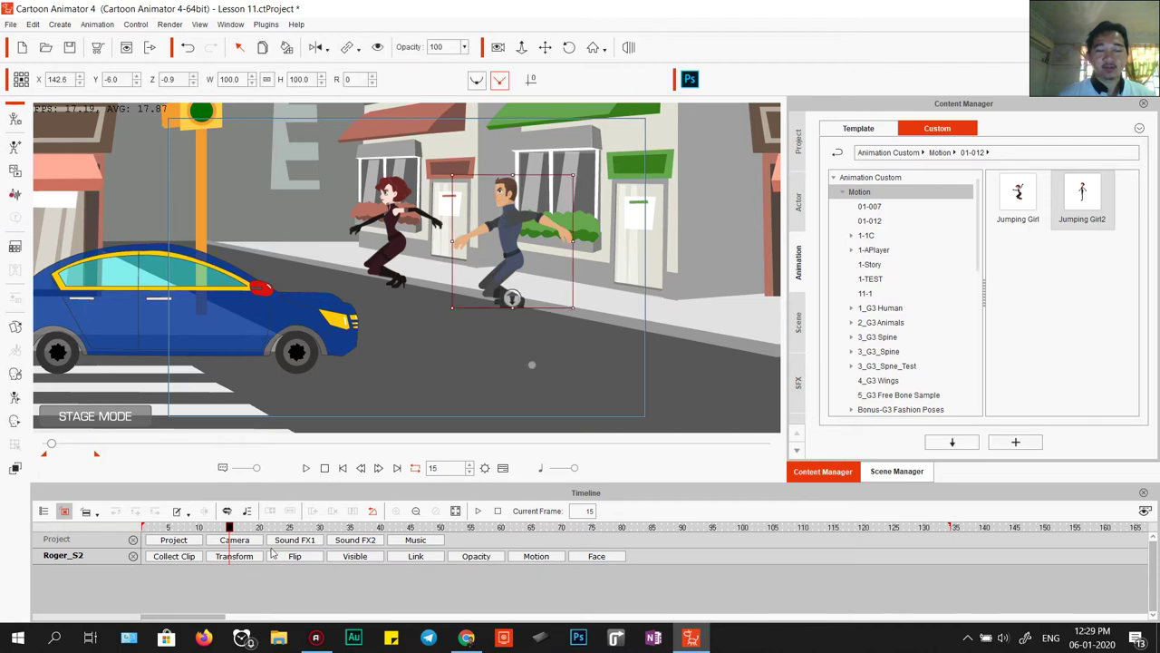
- Show Roger_S2's Motion track and shift the Jumping Girl2 clip to start at about frame 5, checking the timing against the passing car
click(536, 557)
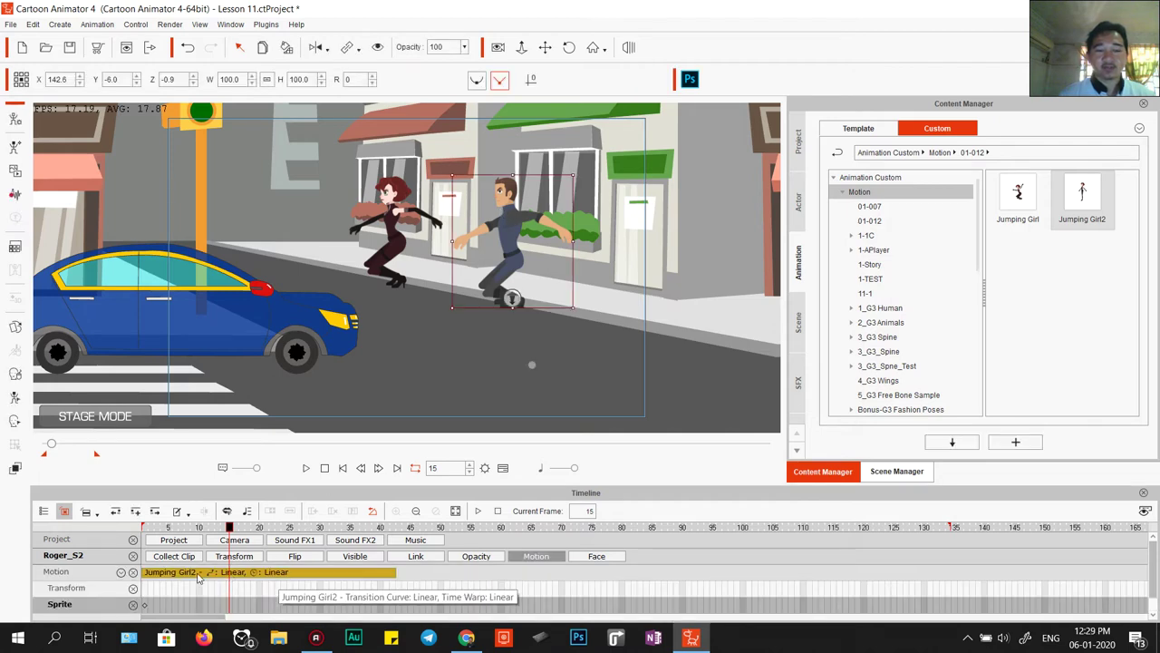
drag(207, 574, 242, 580)
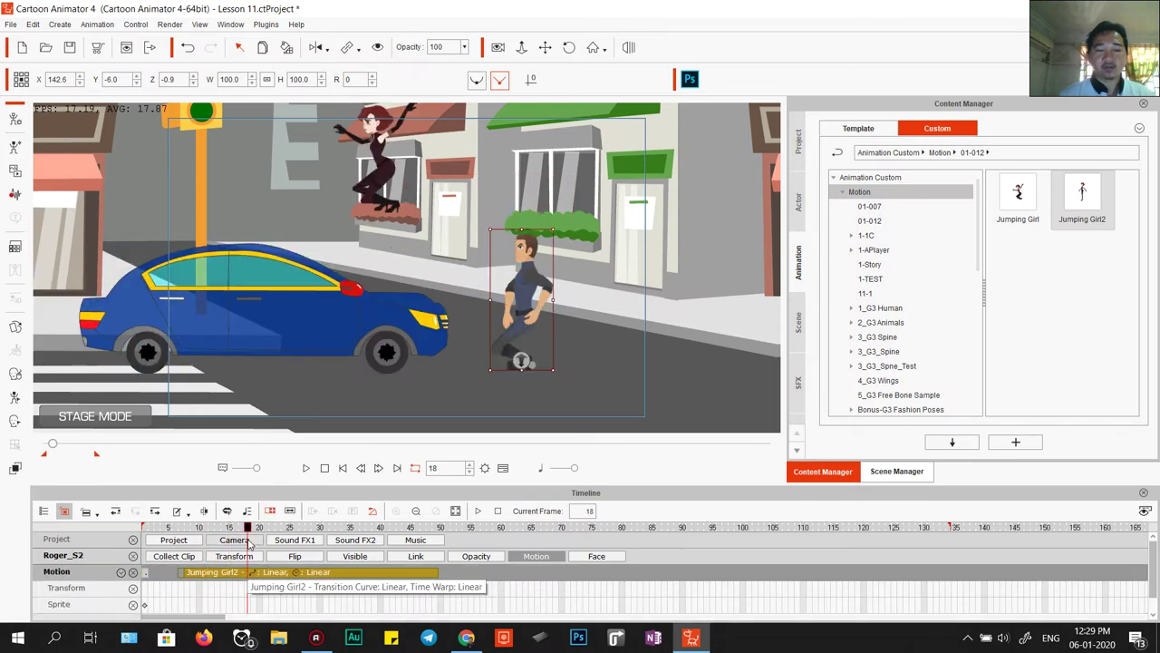
click(155, 527)
drag(231, 541, 256, 536)
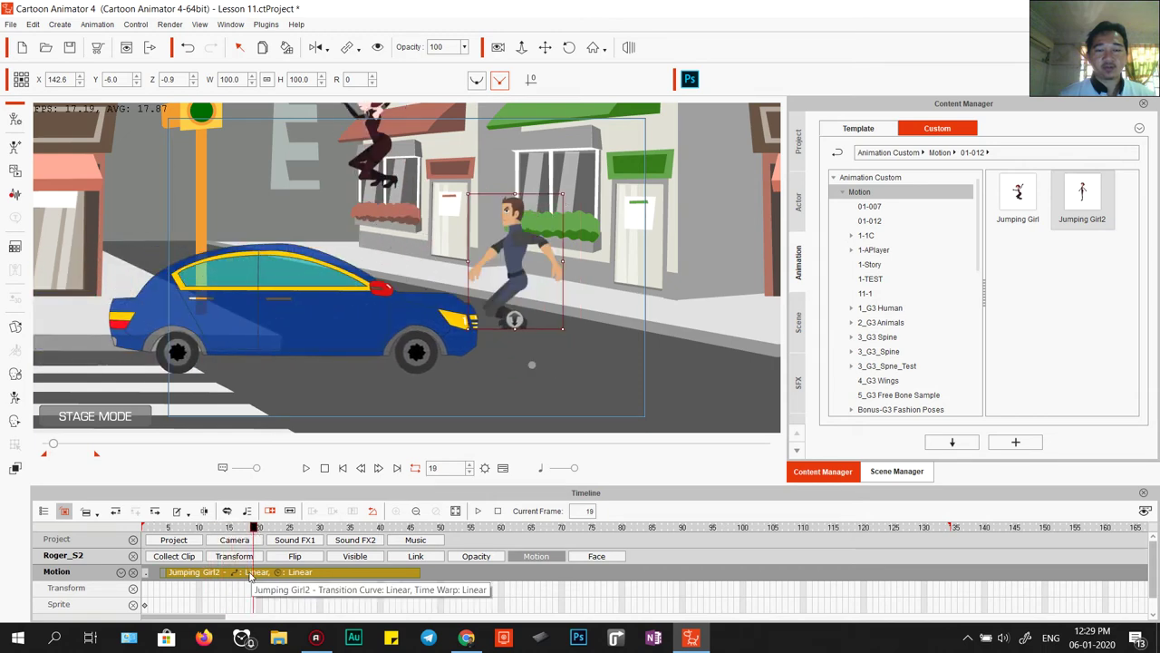
drag(255, 576, 248, 577)
drag(247, 528, 270, 553)
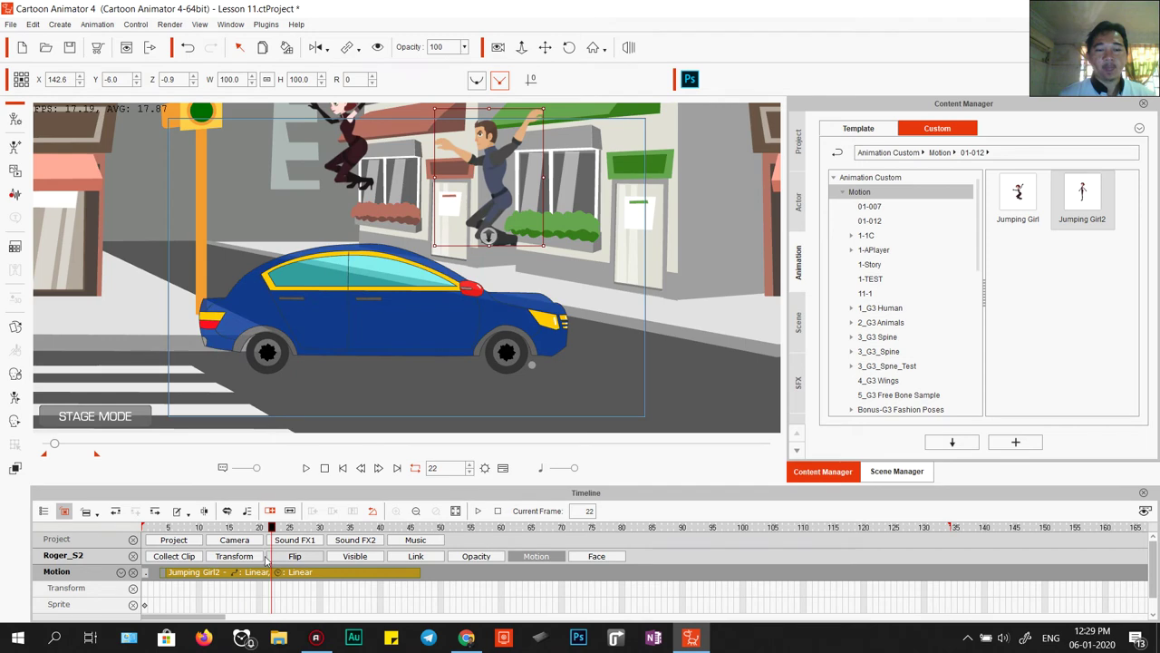
- Show Roger_S2's Transform track and add Transform keys at frames 16 and 24
click(234, 556)
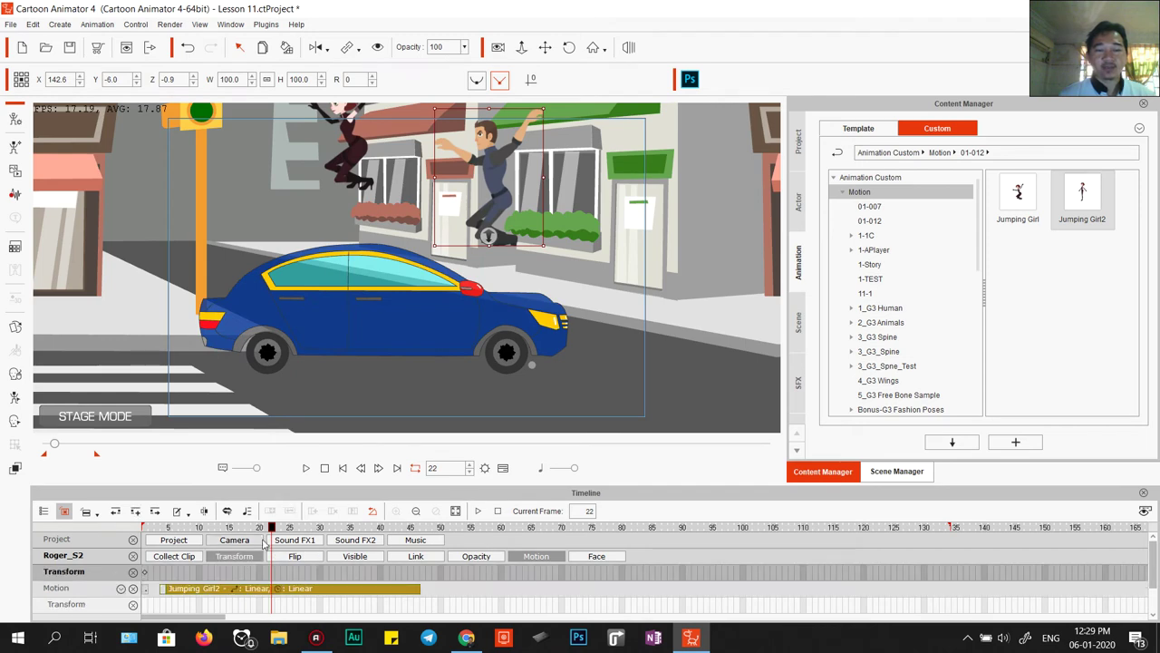
drag(266, 528, 231, 541)
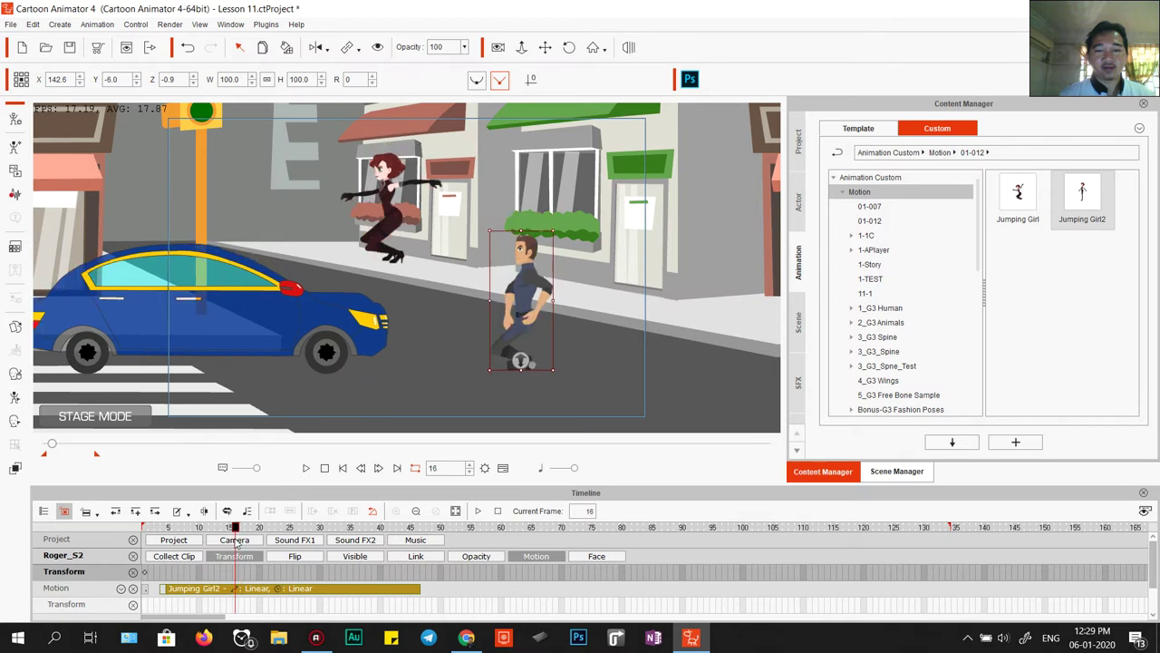
drag(236, 534, 238, 573)
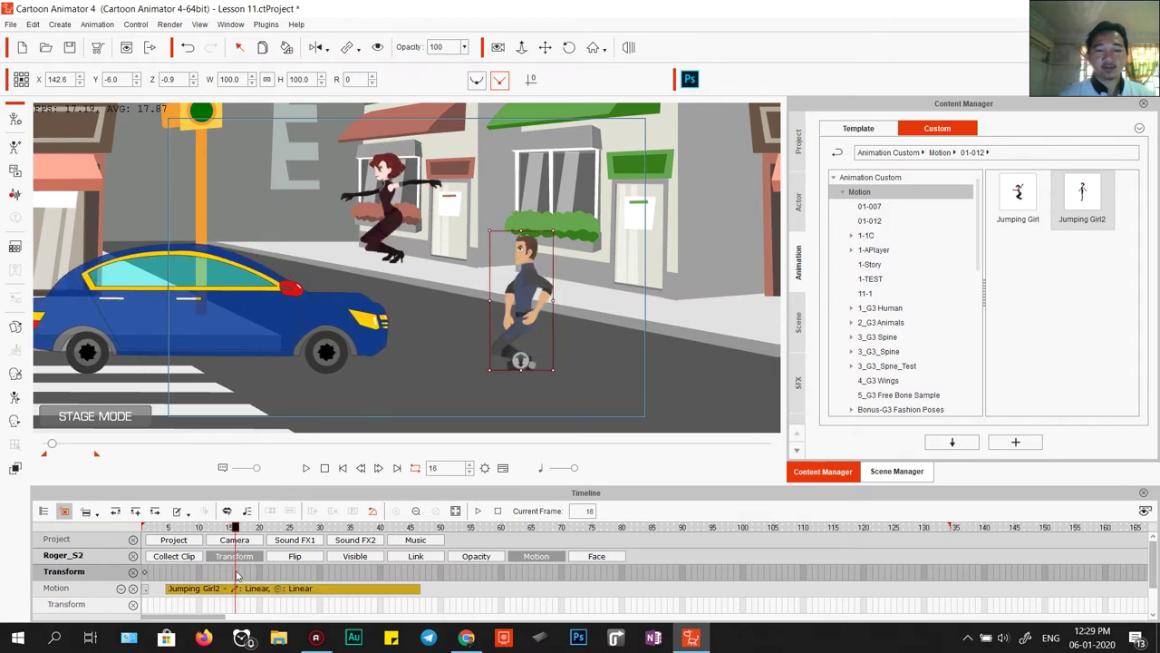
drag(247, 535, 284, 533)
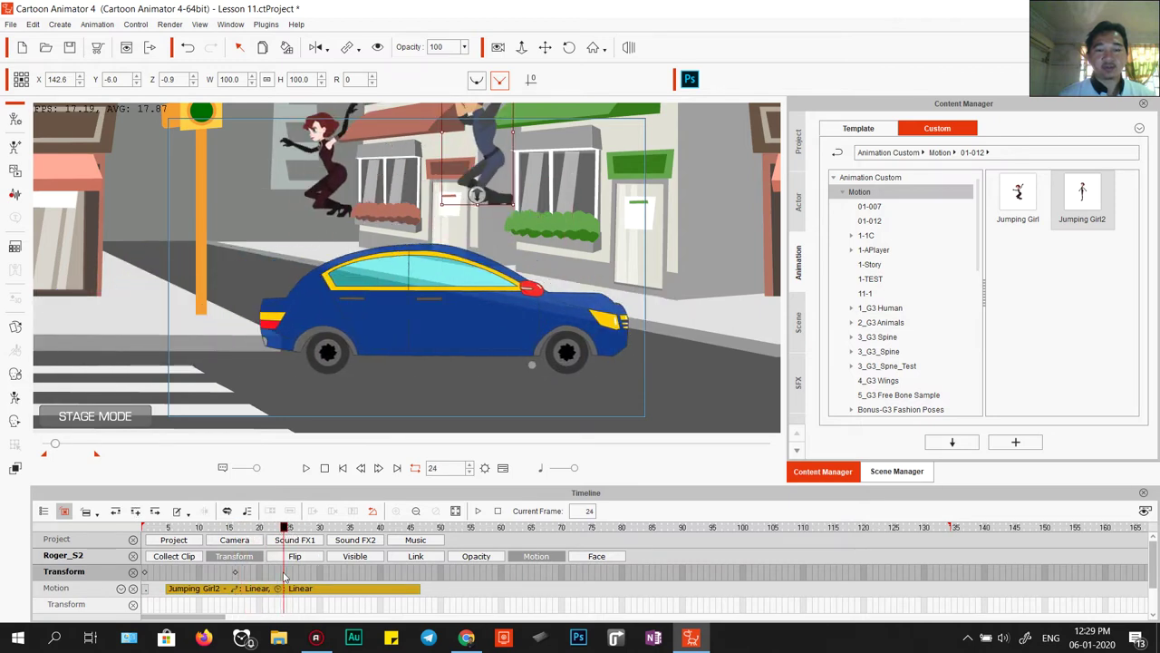
- Try moving Roger_S2 at frame 39 to about X -313.8, Y -7.4, past the girl, and preview the jump
drag(288, 535, 377, 549)
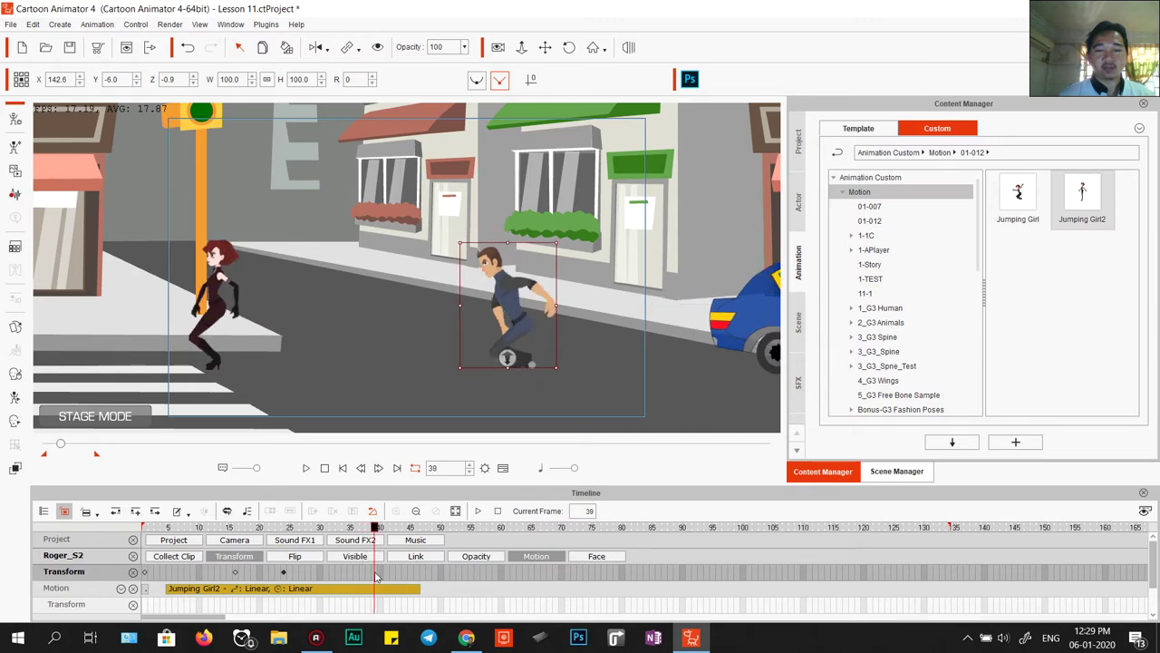
drag(516, 315, 120, 315)
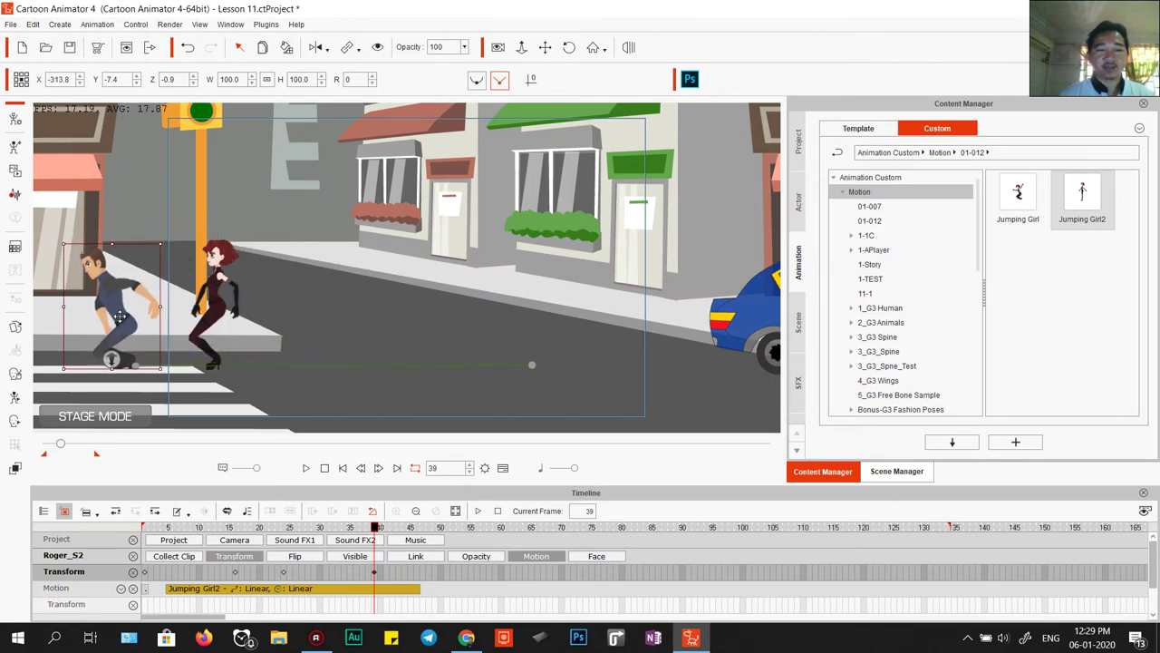
key(space)
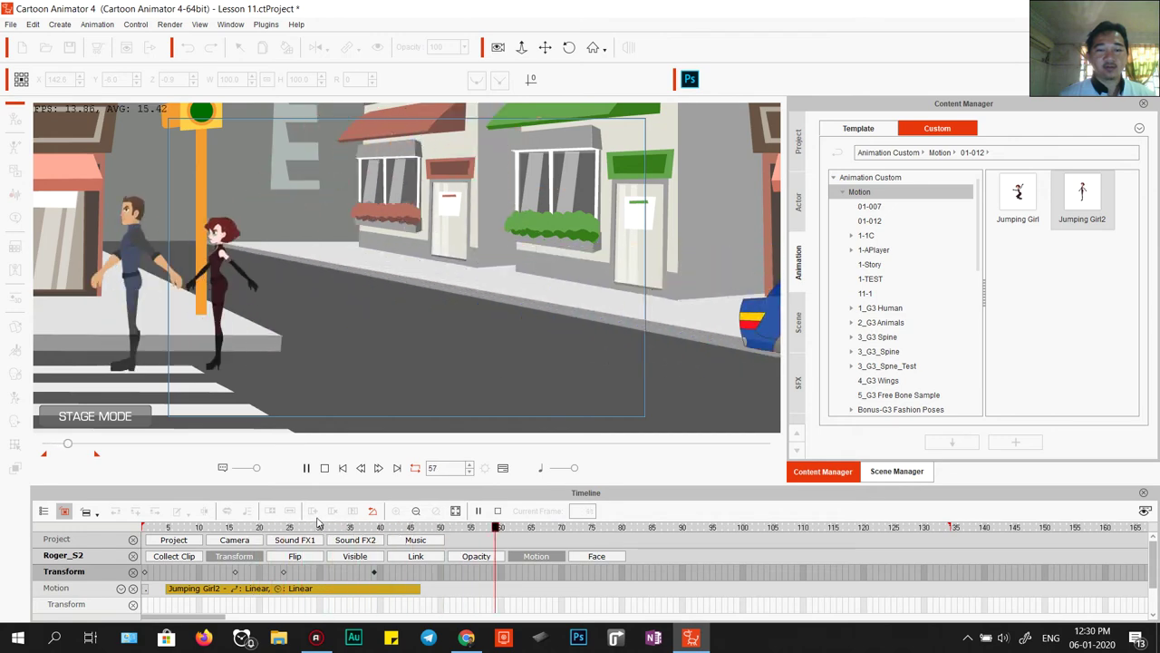
click(374, 572)
key(space)
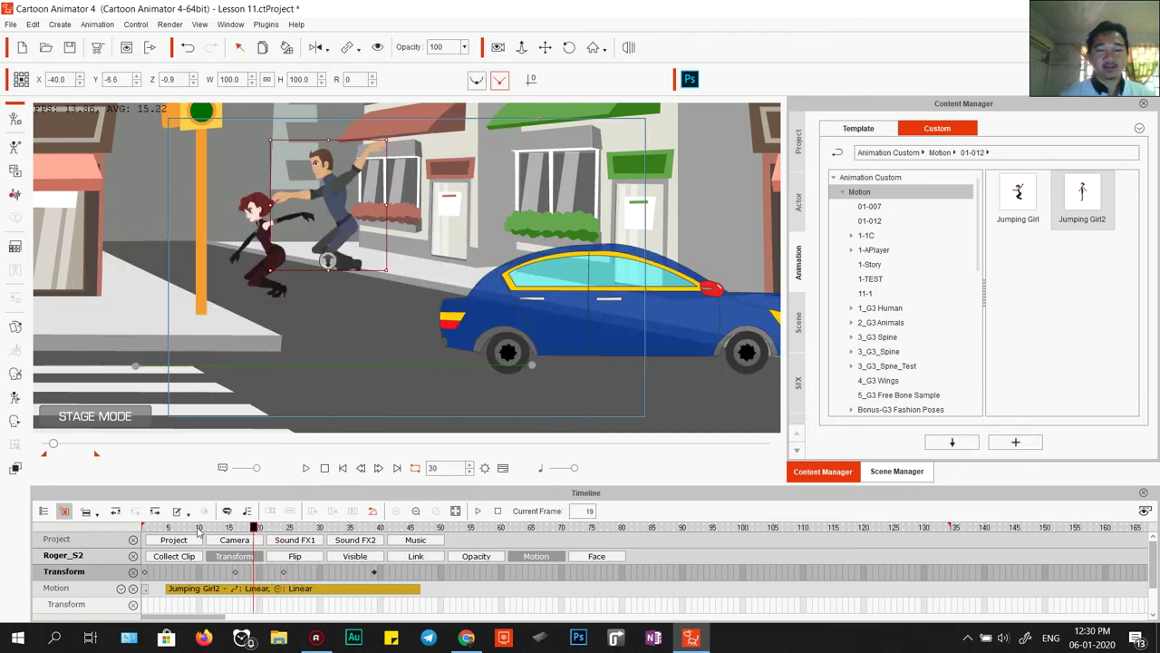
key(space)
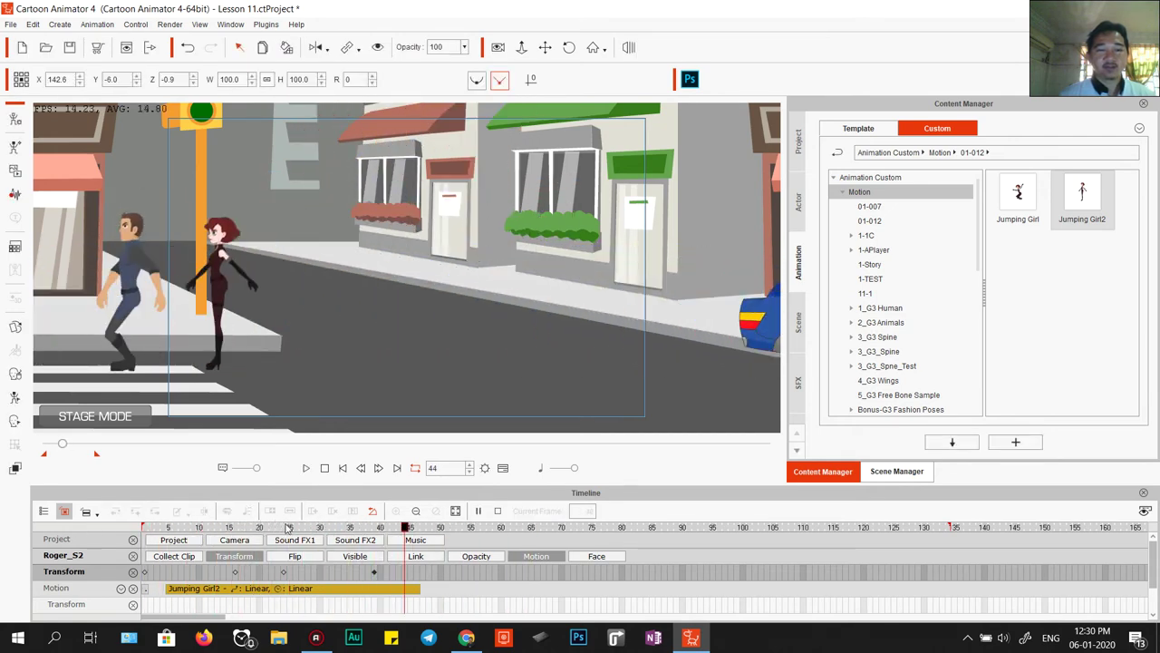
- Move Roger_S2 at frame 39 to about X -46.0, Y -9.5, behind the girl, and play the jump back from frame 1
click(375, 573)
mouse_move(375, 533)
mouse_down()
mouse_move(209, 530)
mouse_move(373, 549)
mouse_up()
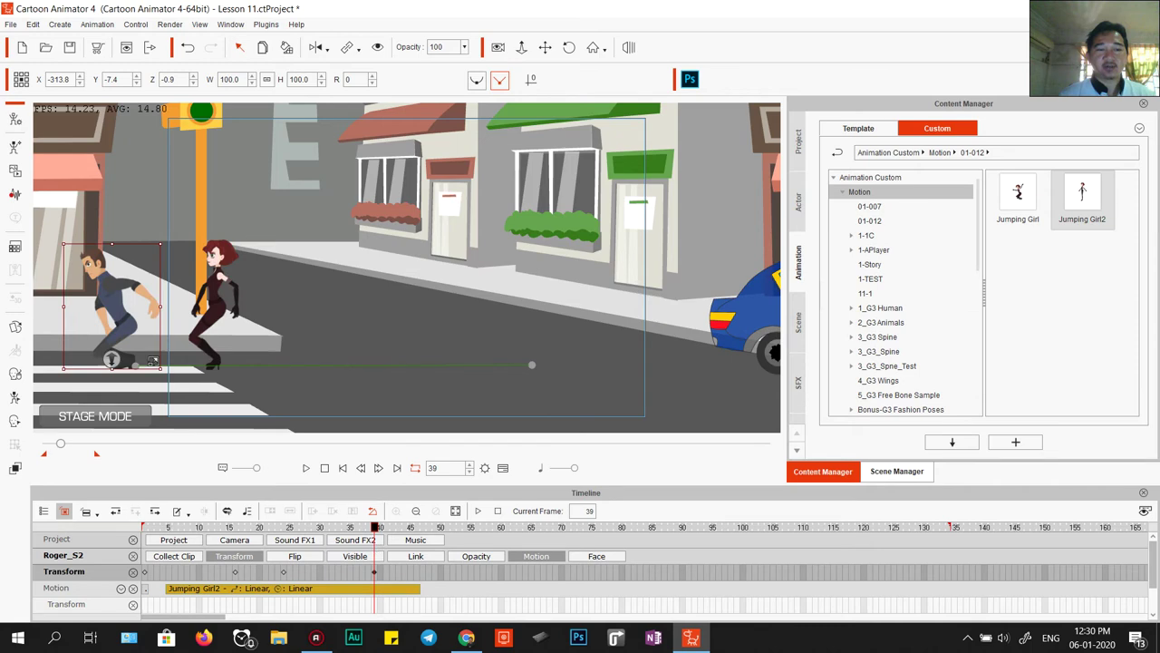
drag(127, 317, 358, 318)
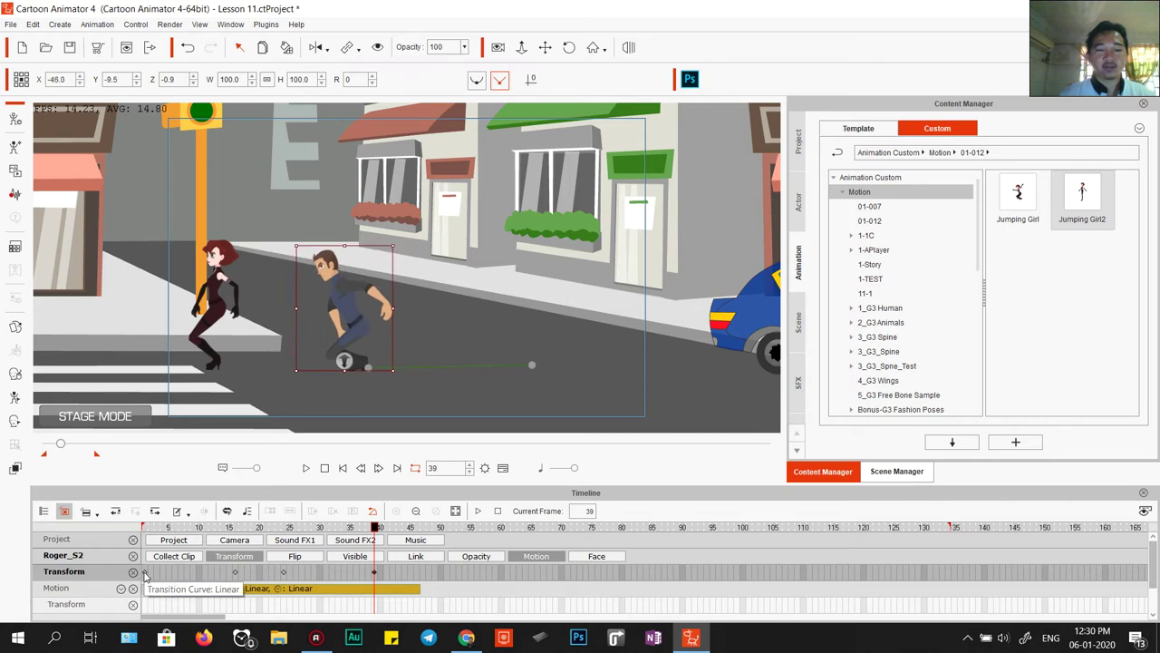
key(space)
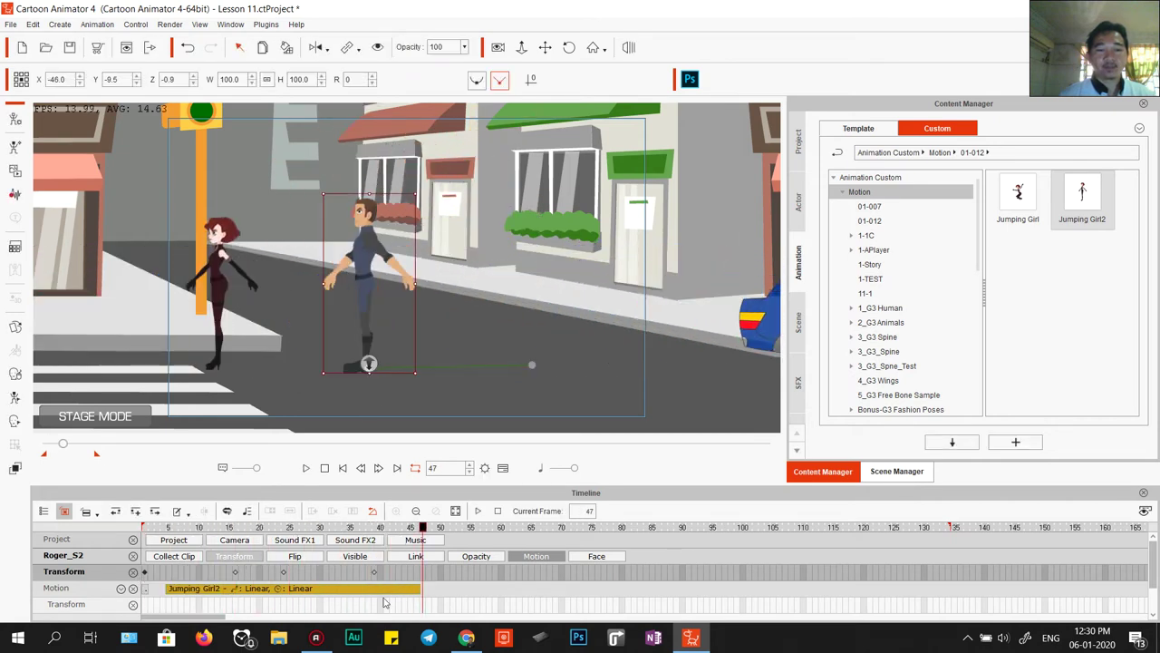
drag(401, 532, 145, 542)
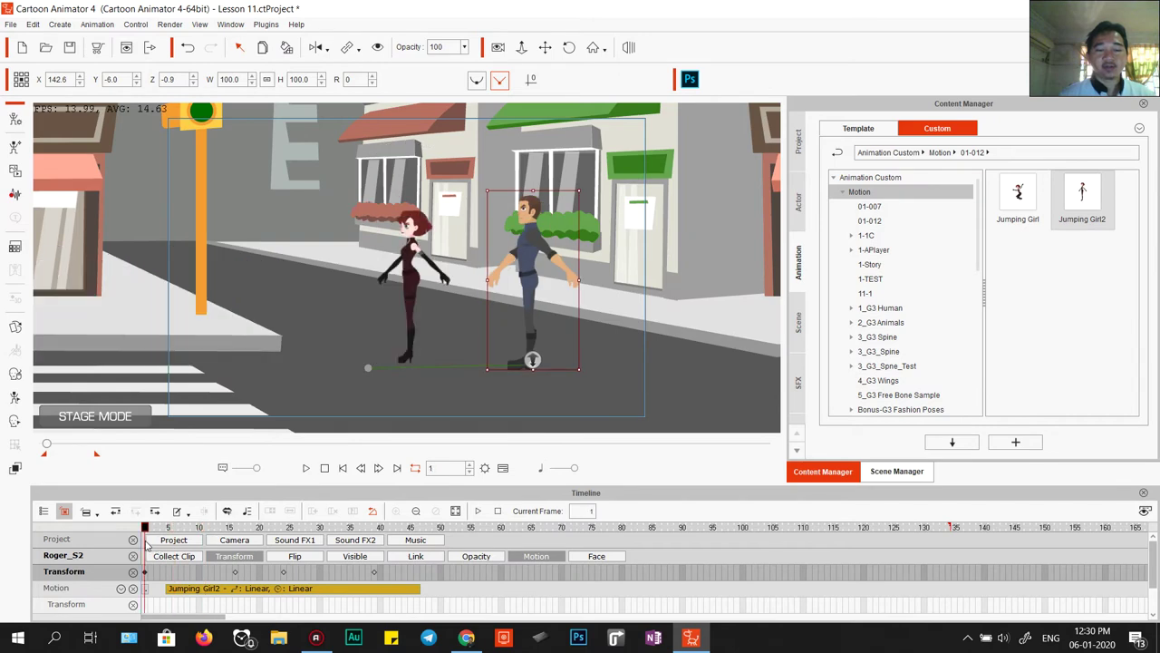
key(space)
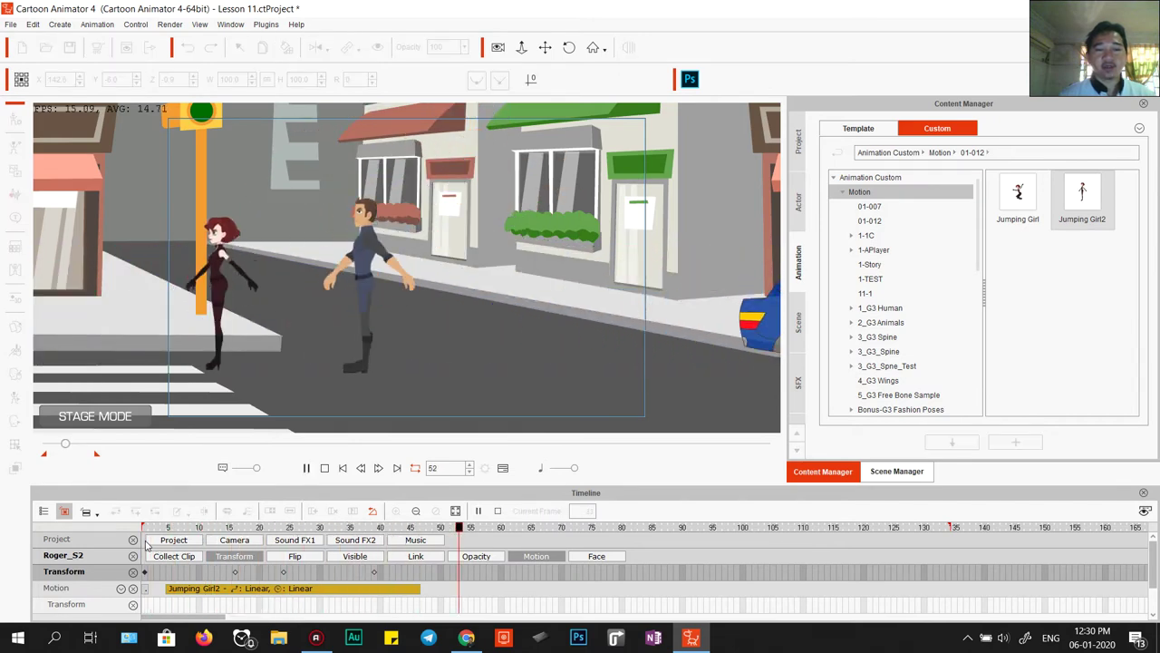
key(space)
click(306, 469)
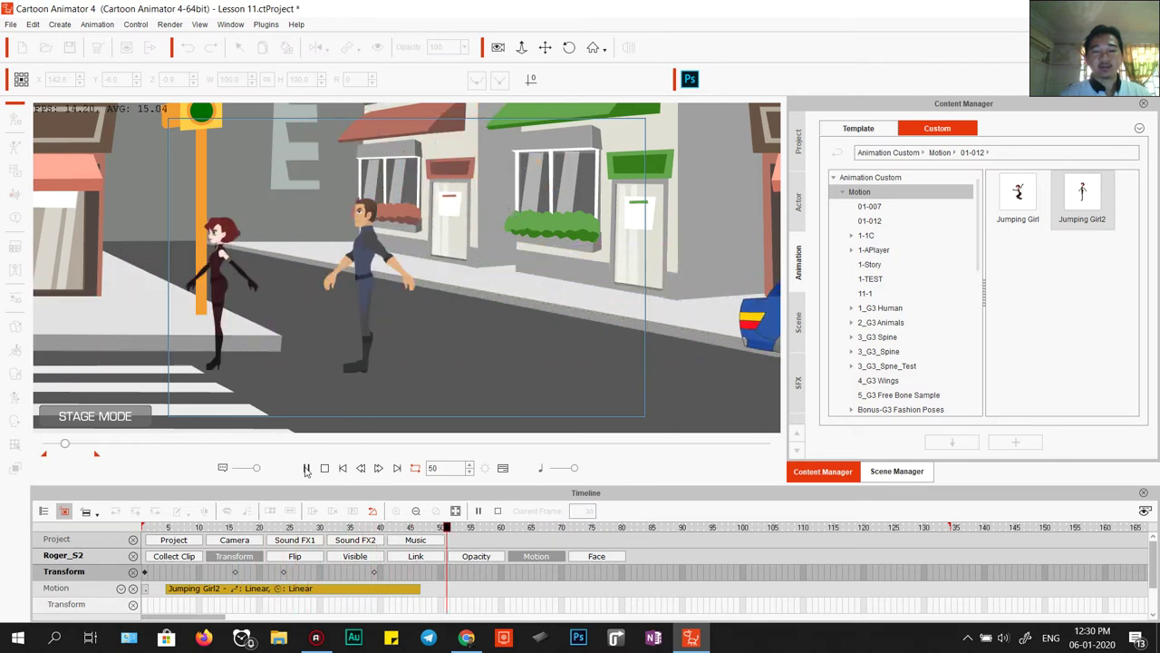
click(306, 468)
- Add the Ted_S2 character template to the stage at frame 1 and place him behind Roger_S2 at about X 275.9, Y -7.7
click(798, 201)
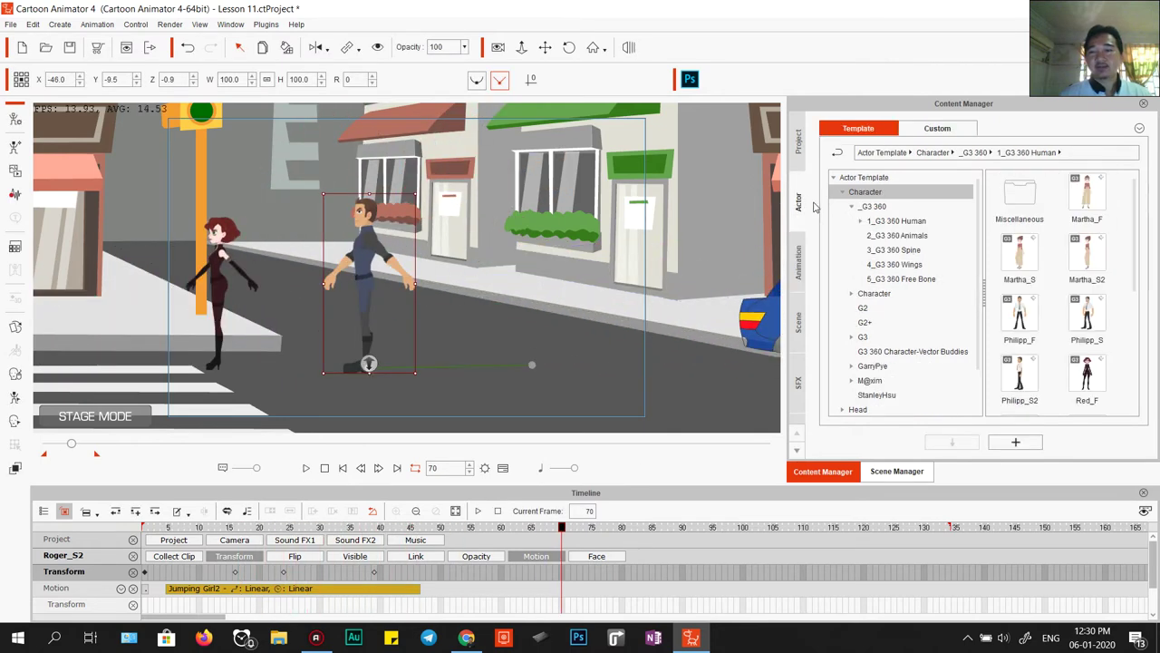
scroll(1052, 299, down, 4)
drag(1087, 376, 521, 367)
click(325, 469)
drag(1072, 386, 644, 341)
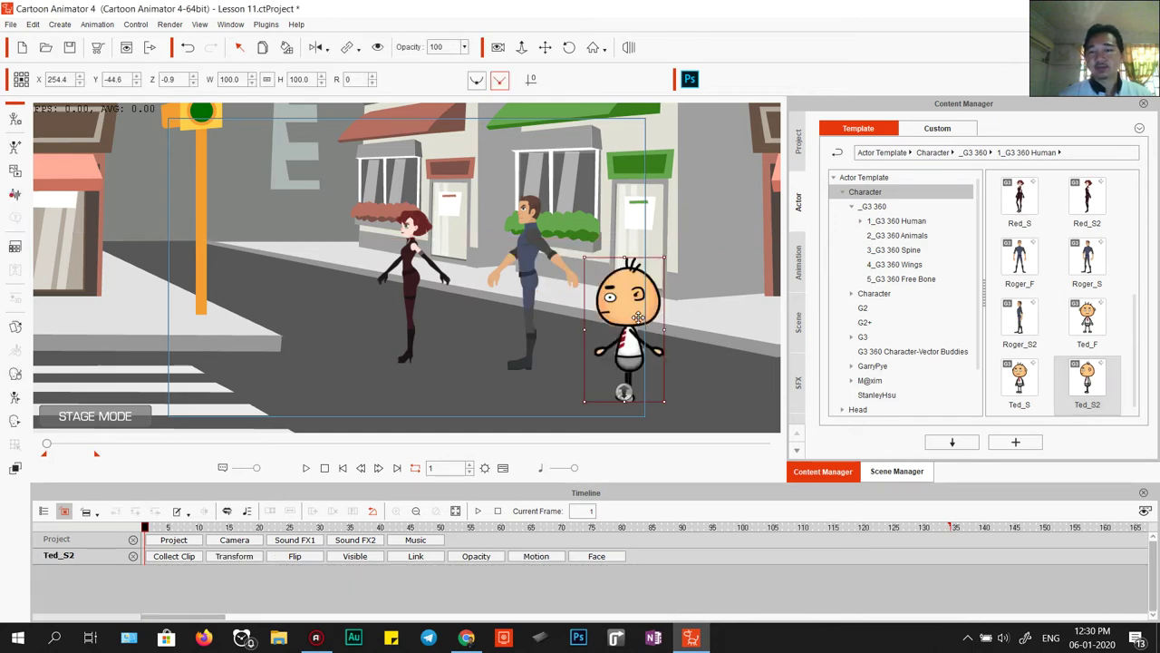
drag(635, 322, 646, 298)
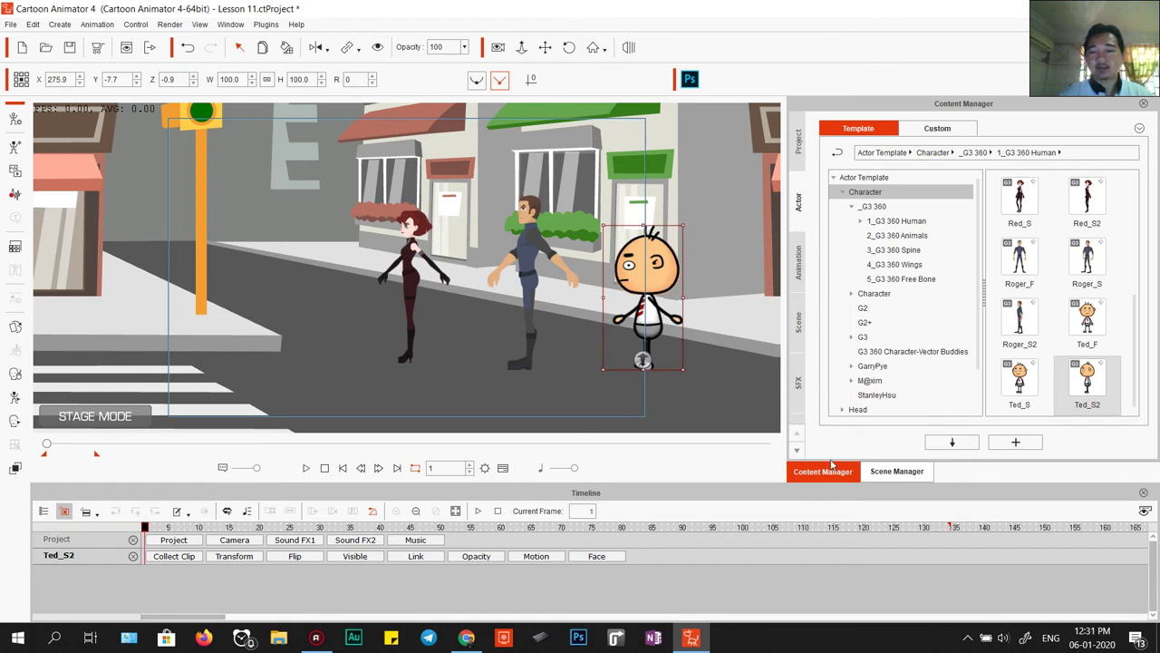
- Apply the custom Jumping Girl2 motion to Ted_S2 and preview it
click(799, 264)
drag(1081, 195, 653, 296)
key(space)
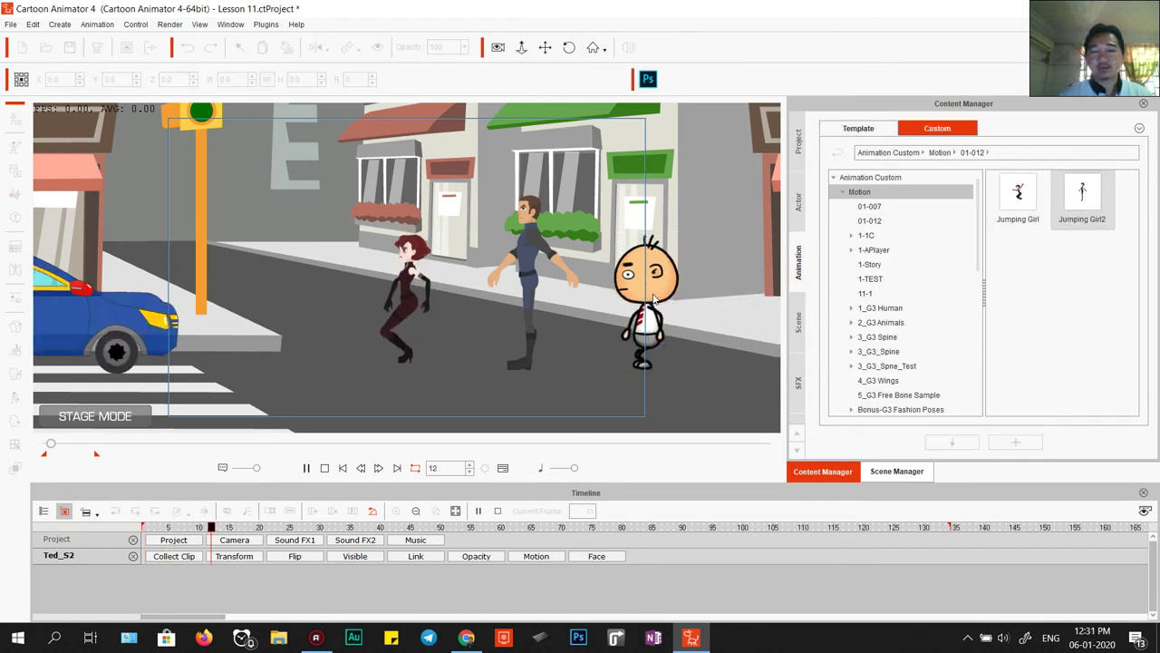
key(space)
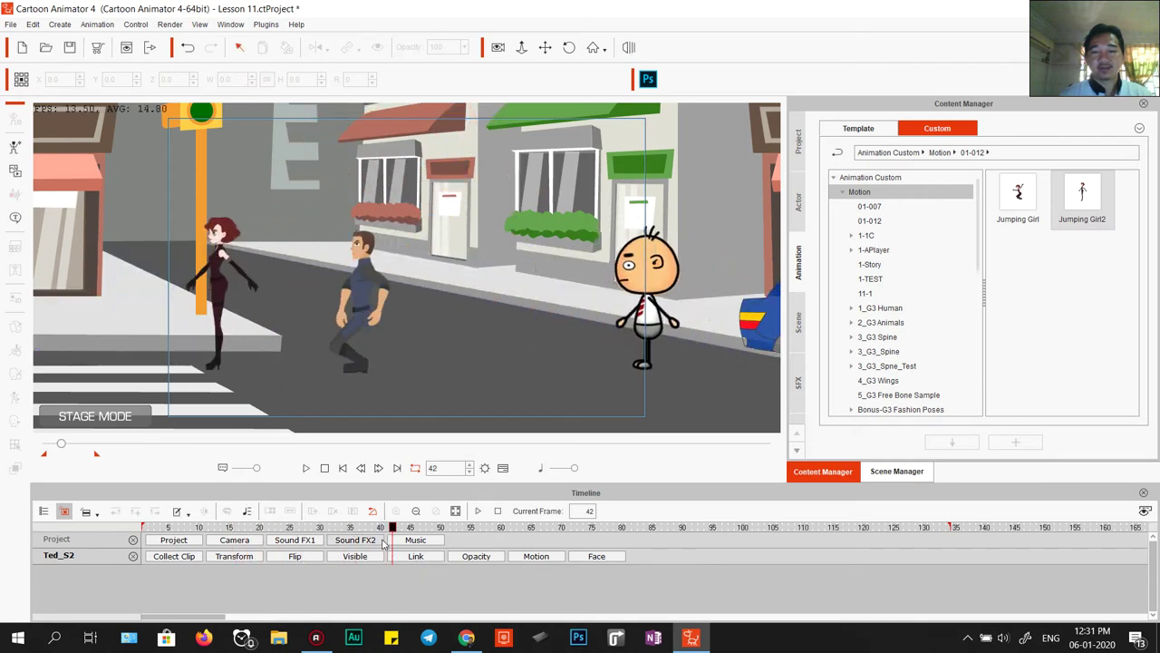
- Show Ted_S2's Motion track and shift the Jumping Girl2 clip to start at about frame 7, checking the takeoff timing
drag(390, 533, 254, 538)
click(527, 558)
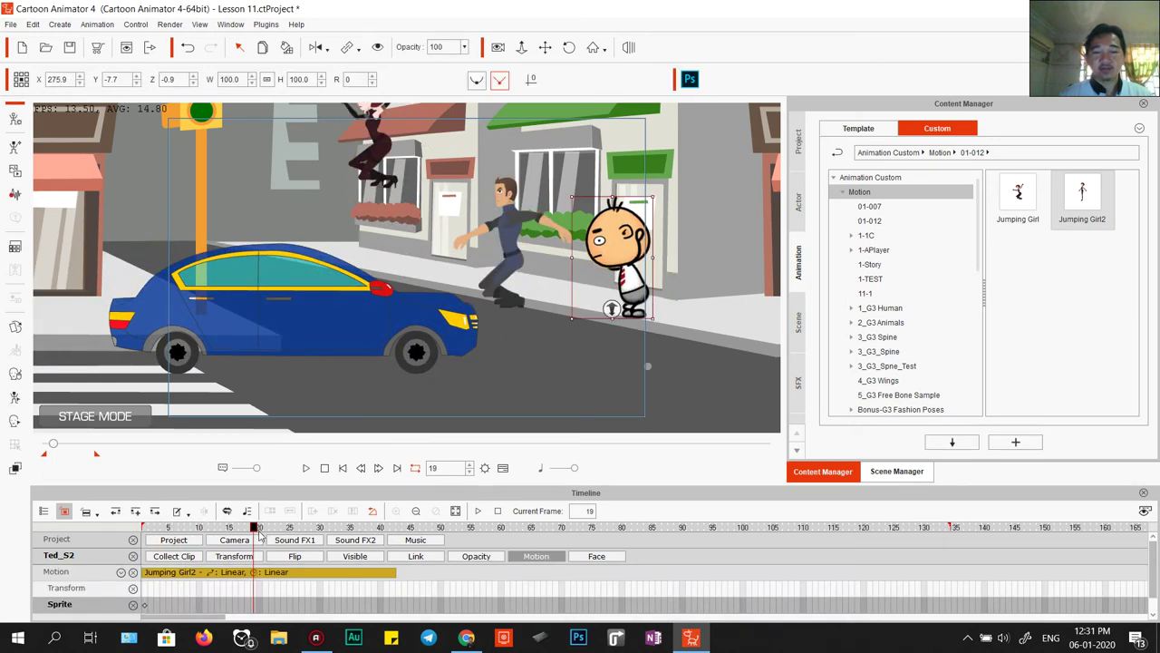
drag(247, 529, 260, 577)
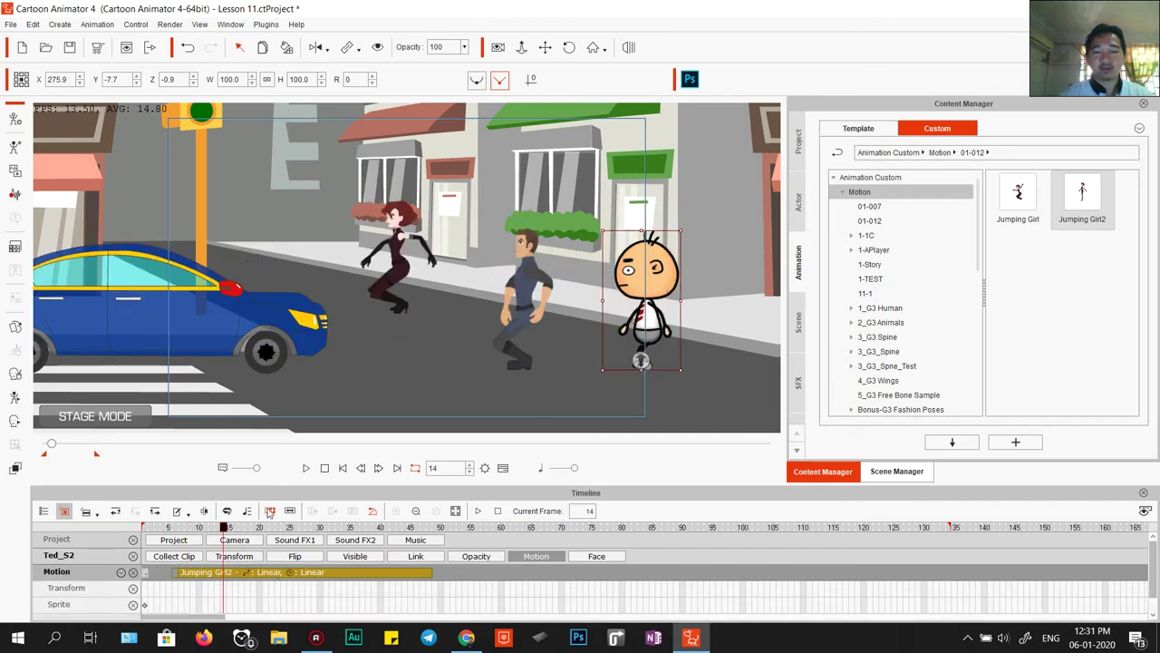
drag(223, 527, 255, 556)
- Add a Transform key for Ted_S2 at frame 18 and raise him at frame 26 to about X 277.3, Y 72.3
click(233, 556)
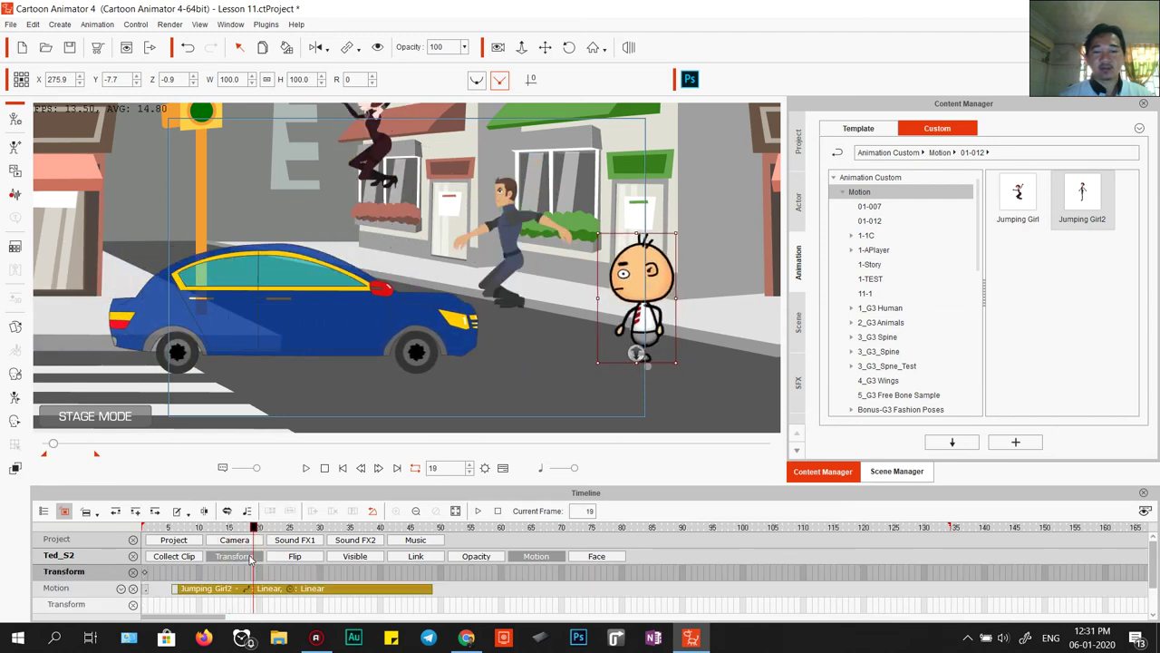
click(247, 571)
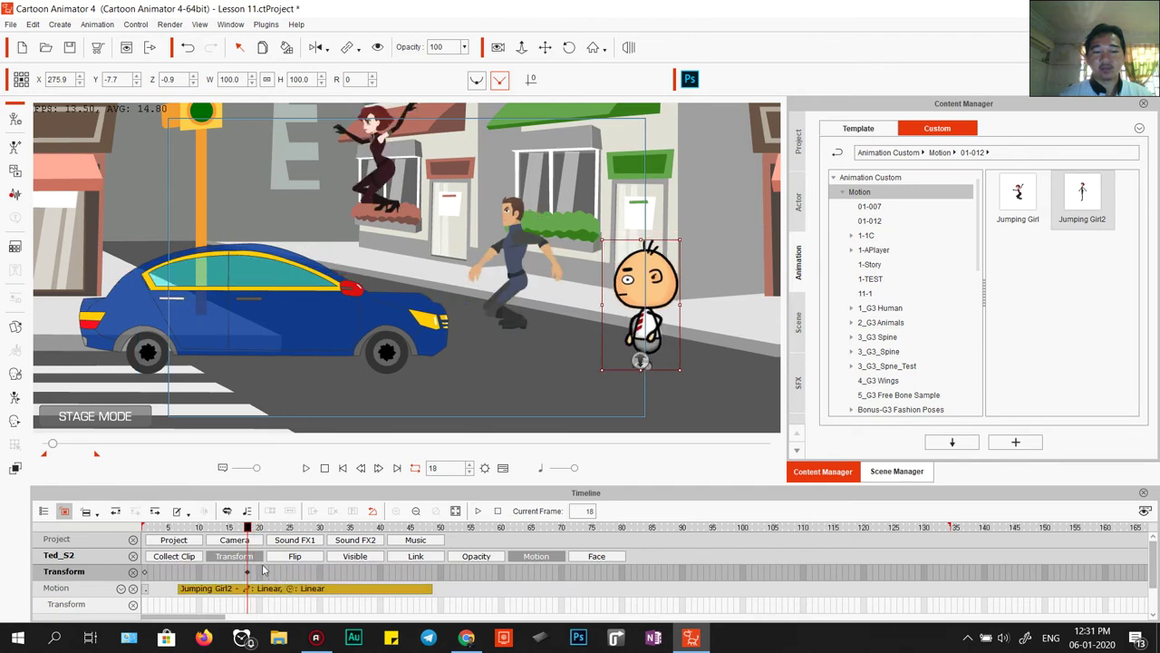
click(129, 536)
drag(248, 530, 297, 540)
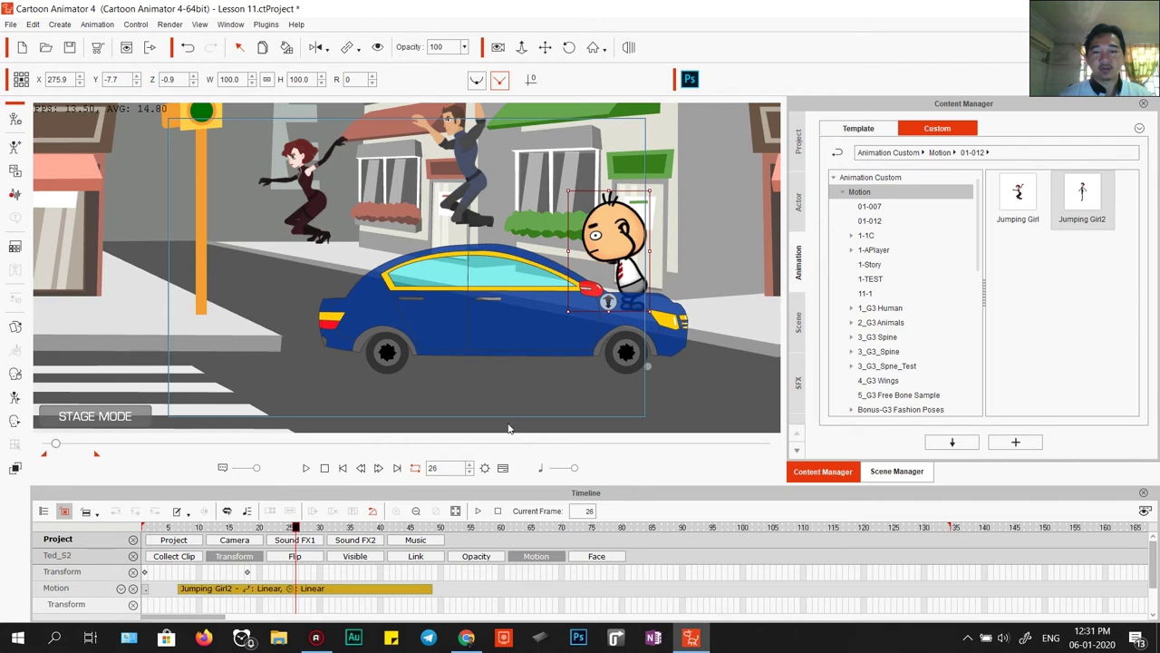
drag(613, 218, 615, 172)
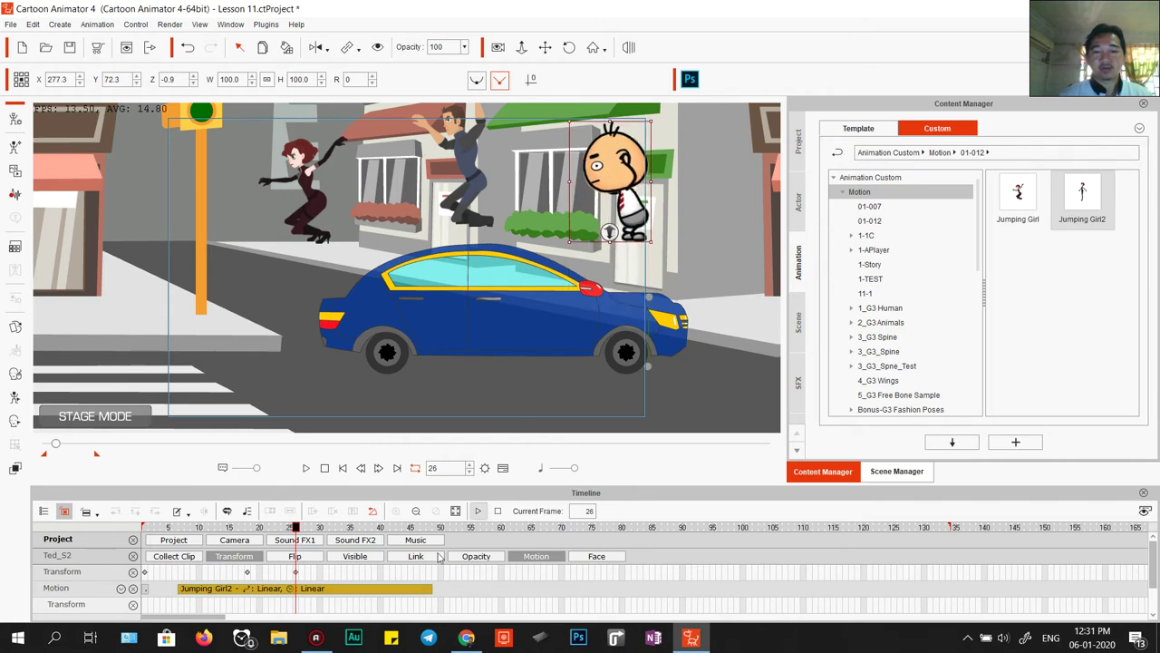
- Move Ted_S2 at frame 41 to about X -328.7, Y -7.7, preview the jump and return to his frame 26 Transform key
drag(295, 536, 387, 568)
click(386, 574)
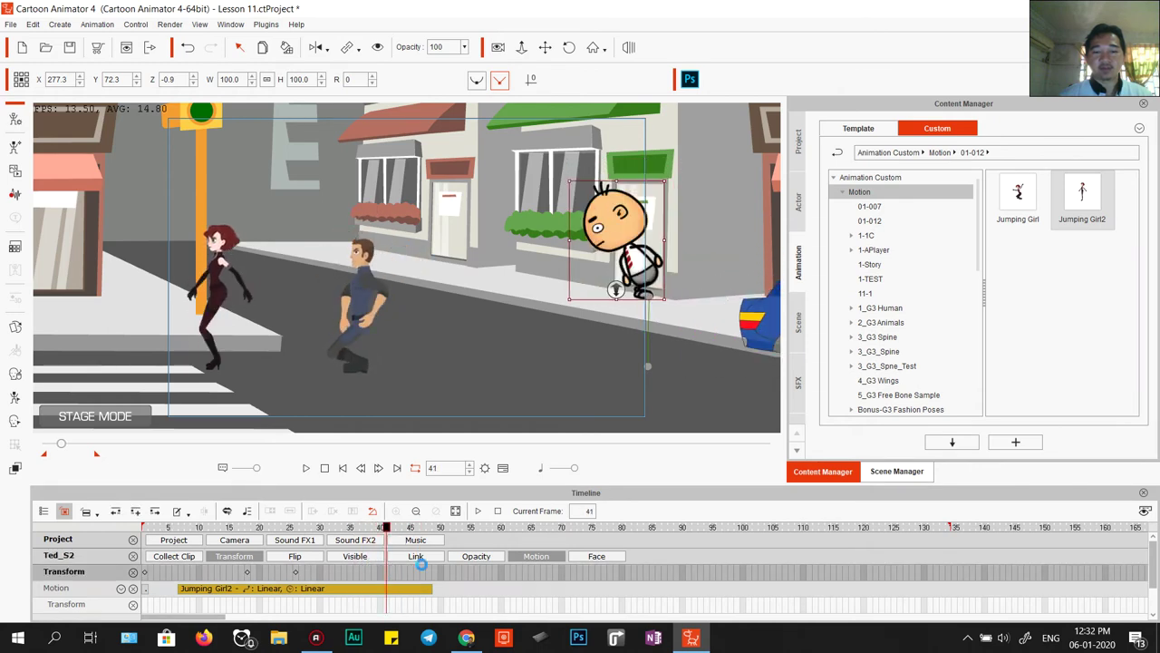
drag(638, 263, 69, 322)
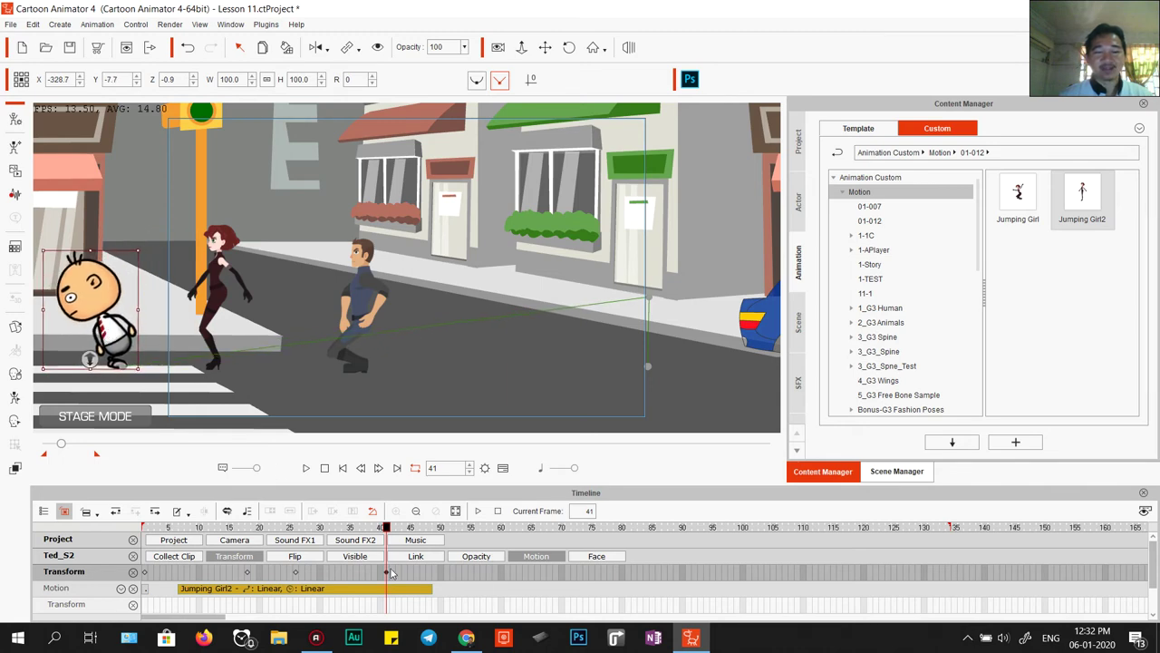
key(space)
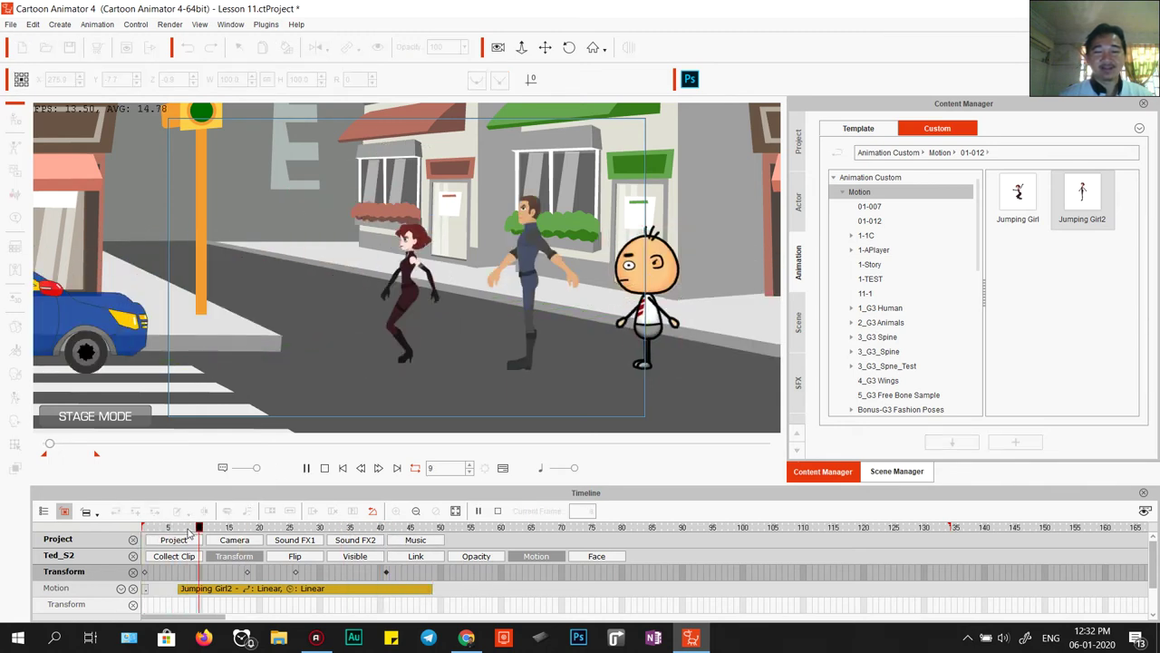
key(space)
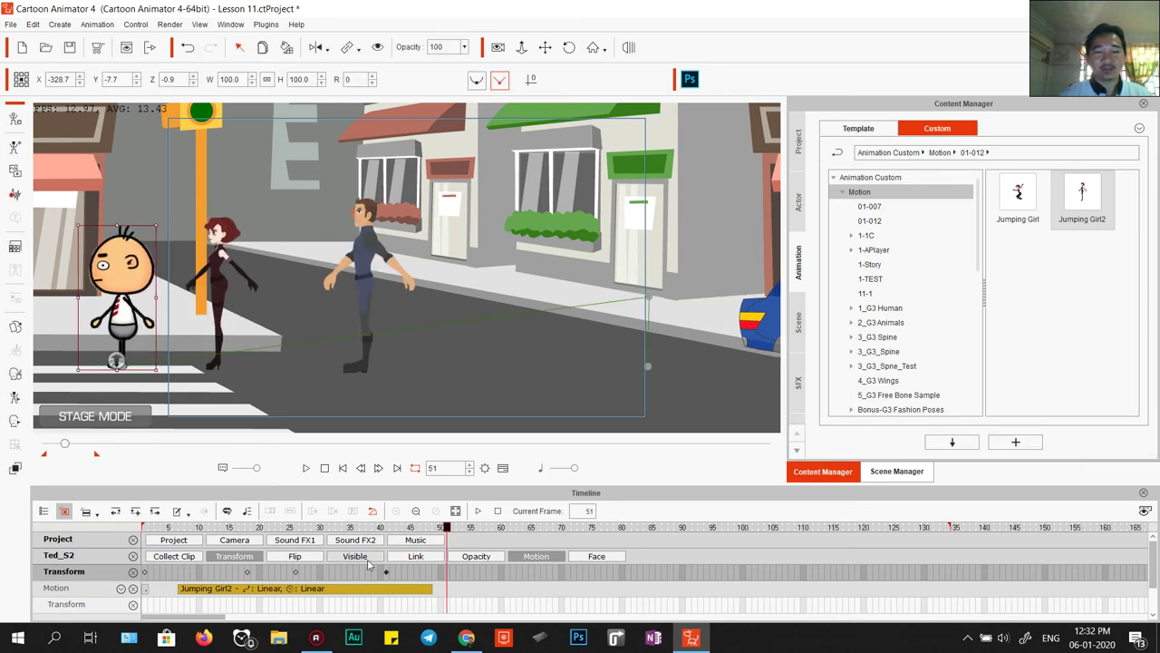
click(297, 576)
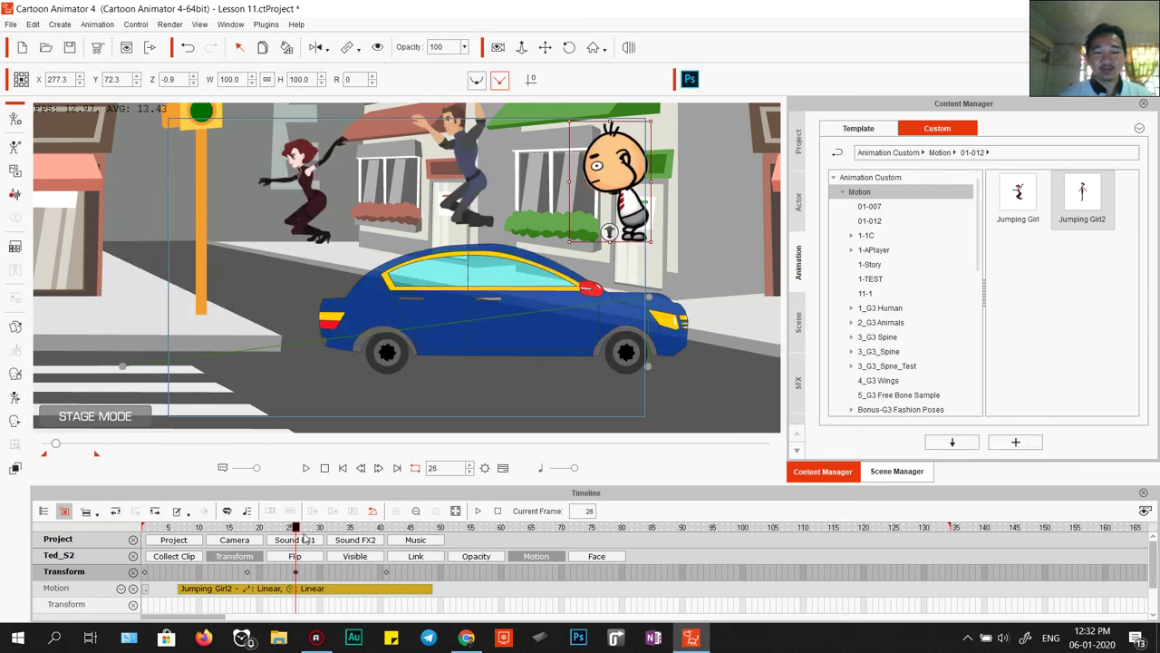
- Raise Ted_S2 at his frame 26 Transform key to about Y 125.9 and preview the higher jump from the start
mouse_move(302, 528)
mouse_down()
mouse_move(314, 527)
mouse_move(298, 530)
mouse_move(311, 538)
mouse_up()
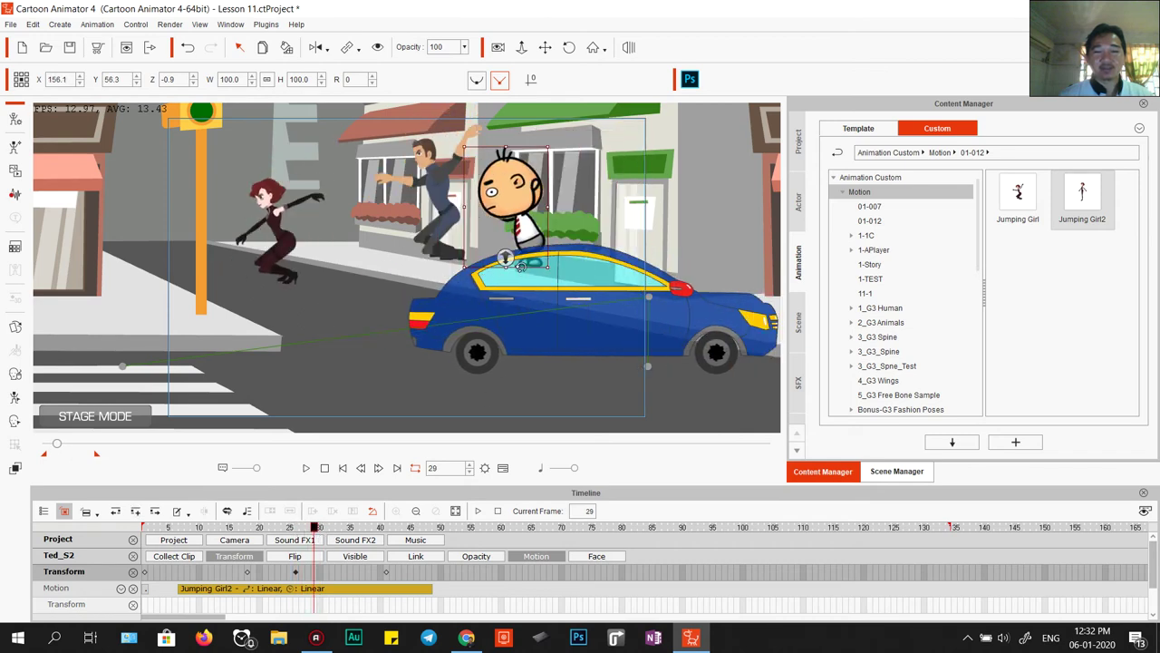
drag(314, 528, 302, 527)
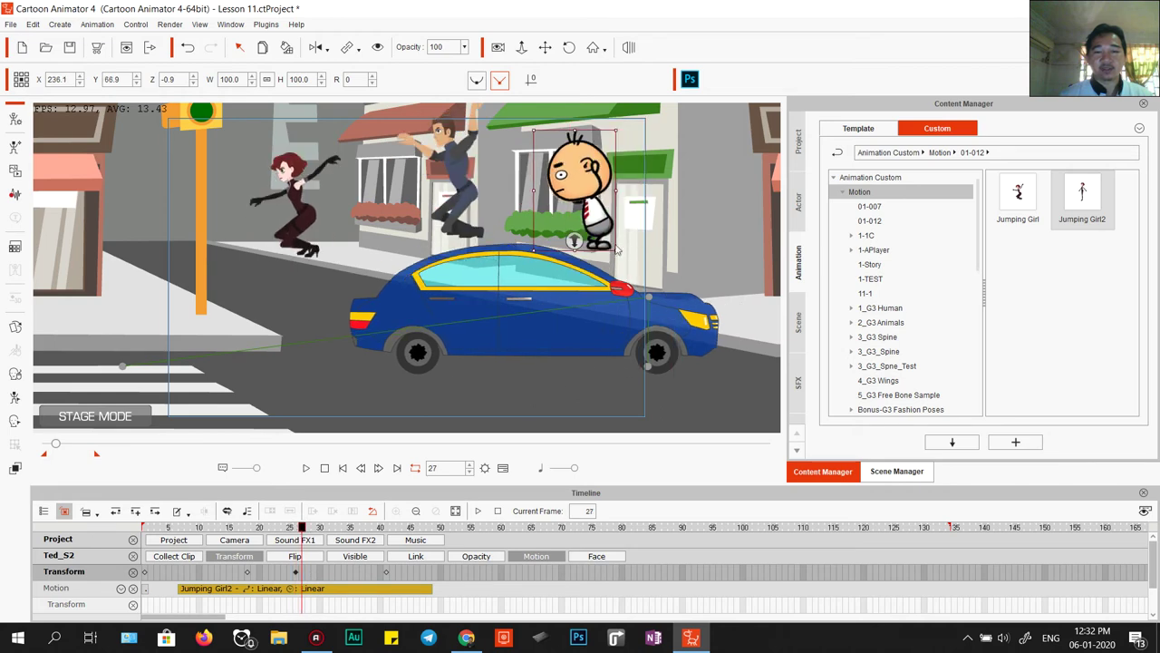
click(297, 573)
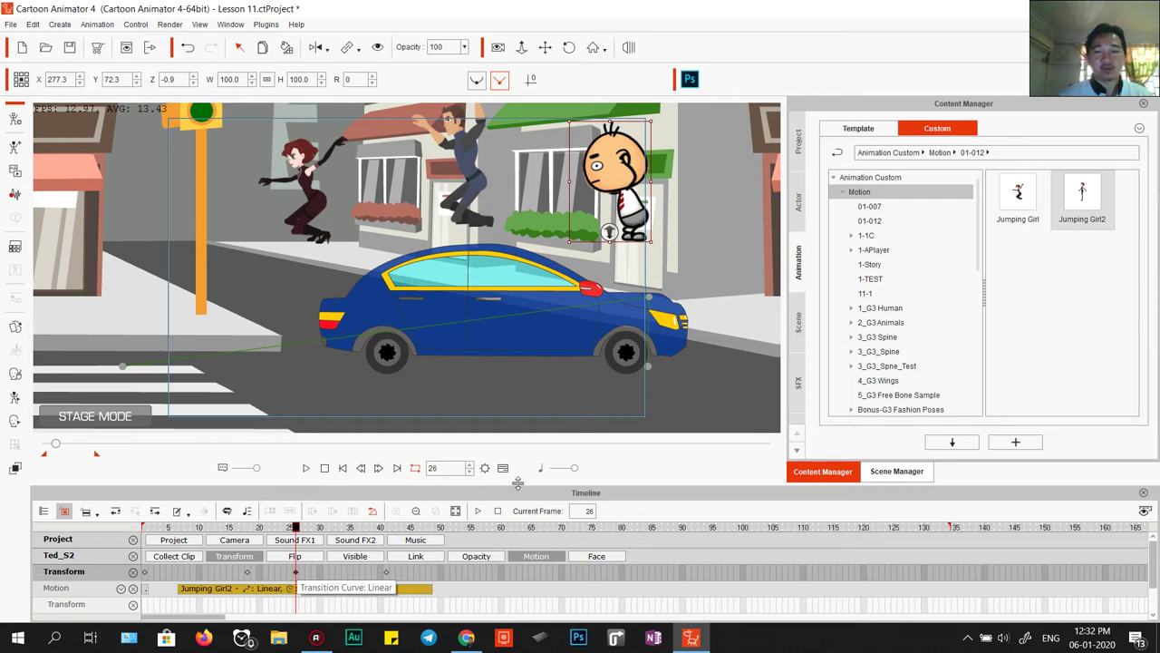
drag(624, 201, 625, 154)
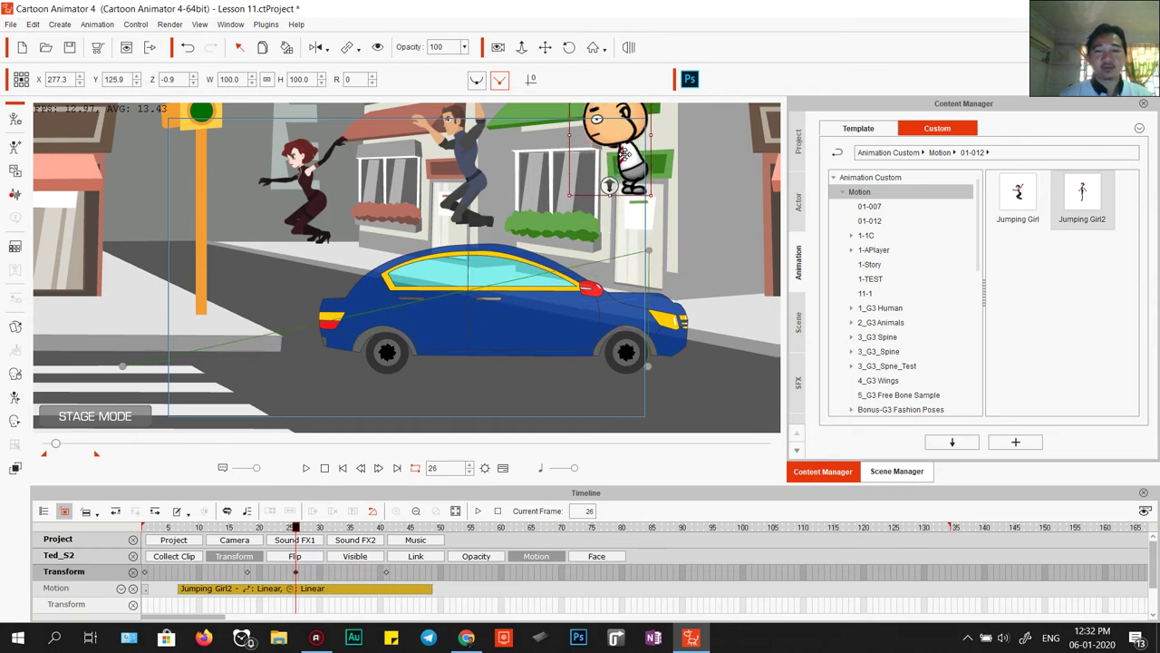
drag(294, 528, 107, 539)
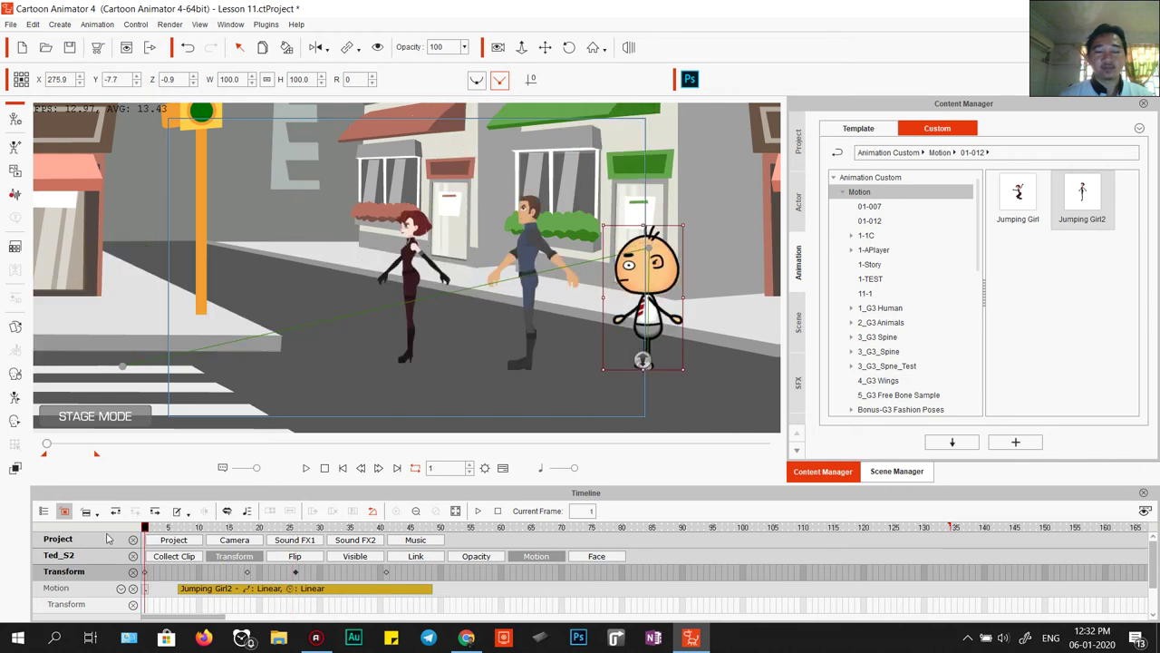
key(space)
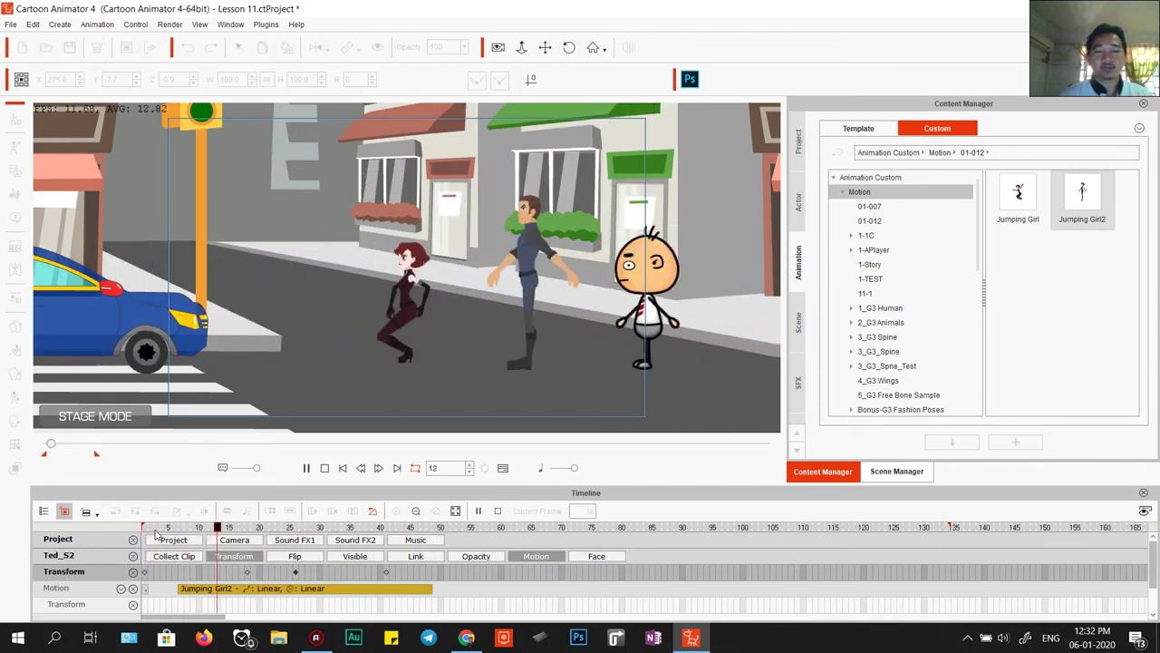
key(space)
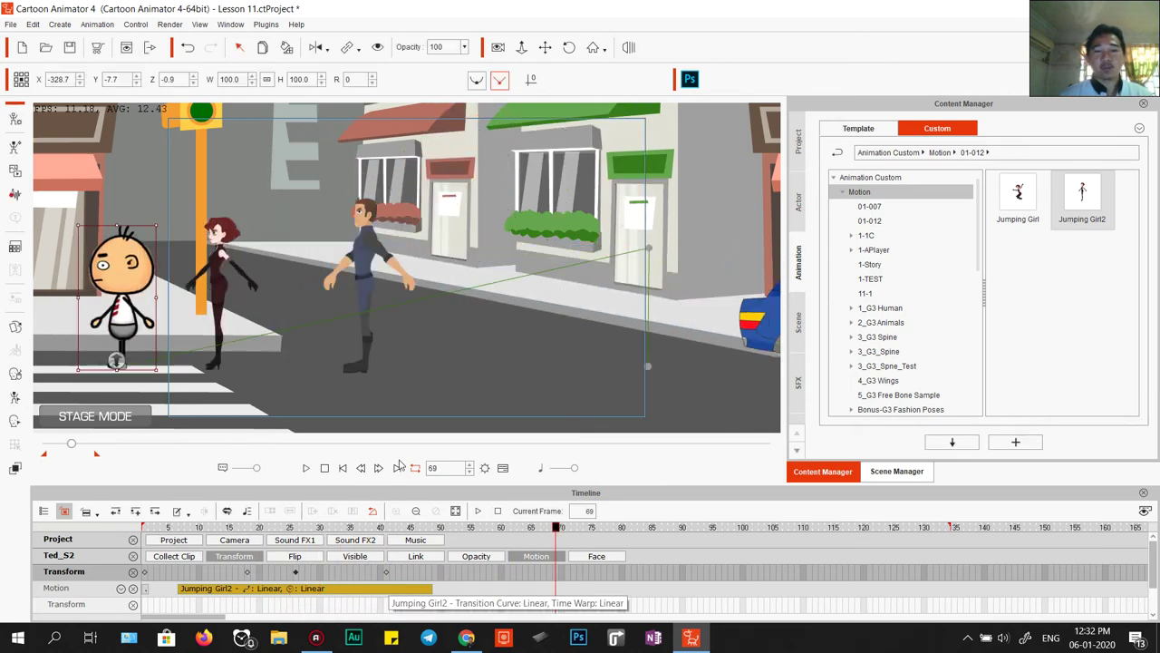
key(space)
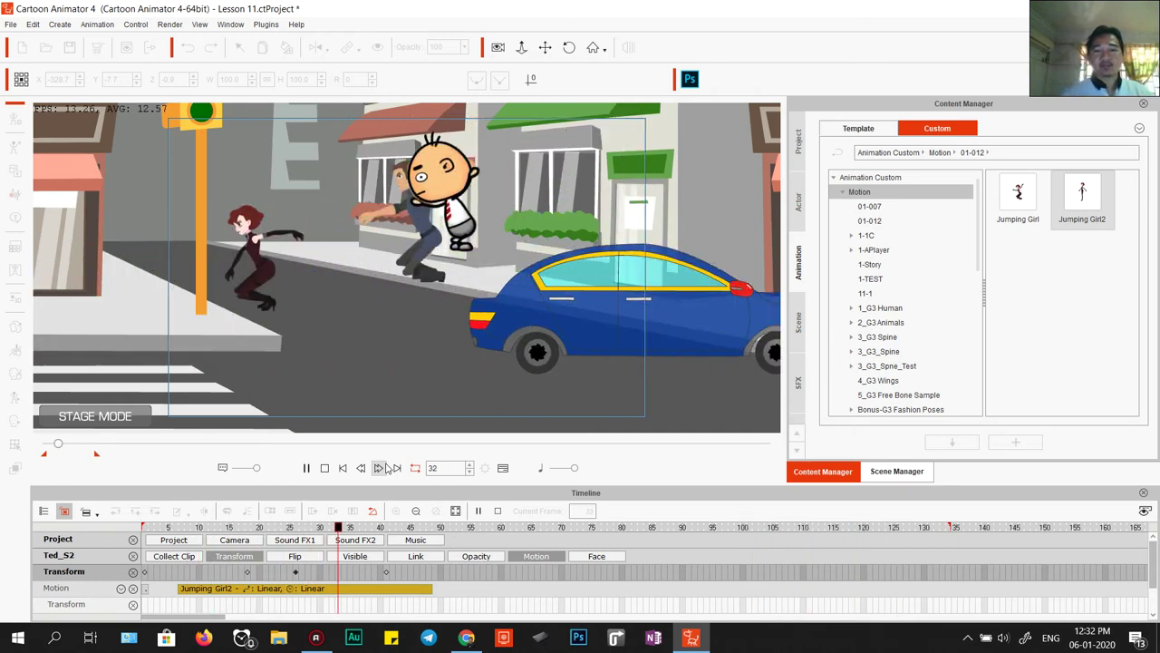
key(space)
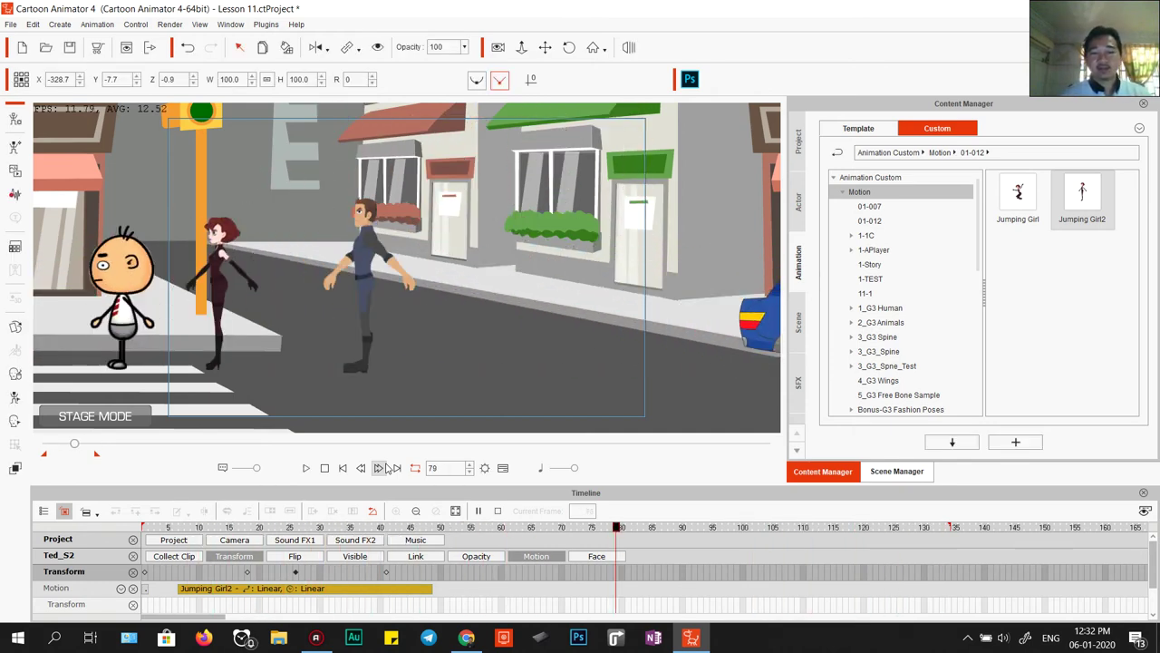
- Move Ted_S2 at his frame 41 Transform key to about X -125.5, Y -9.8 and preview the shorter jump
click(386, 568)
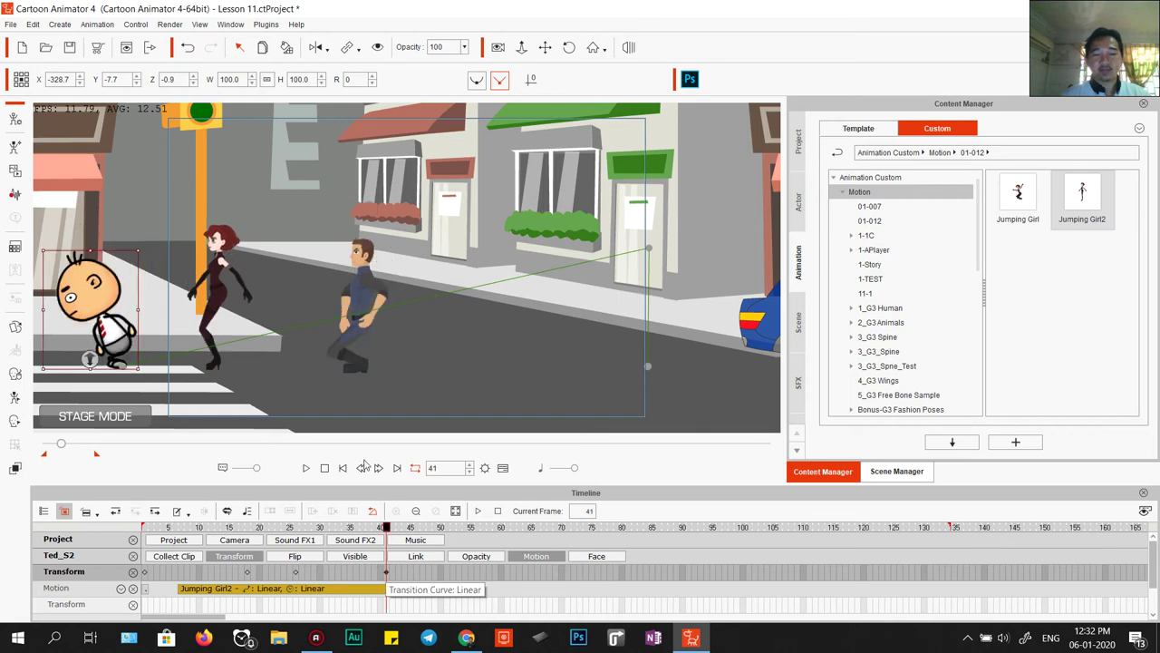
drag(109, 325, 296, 324)
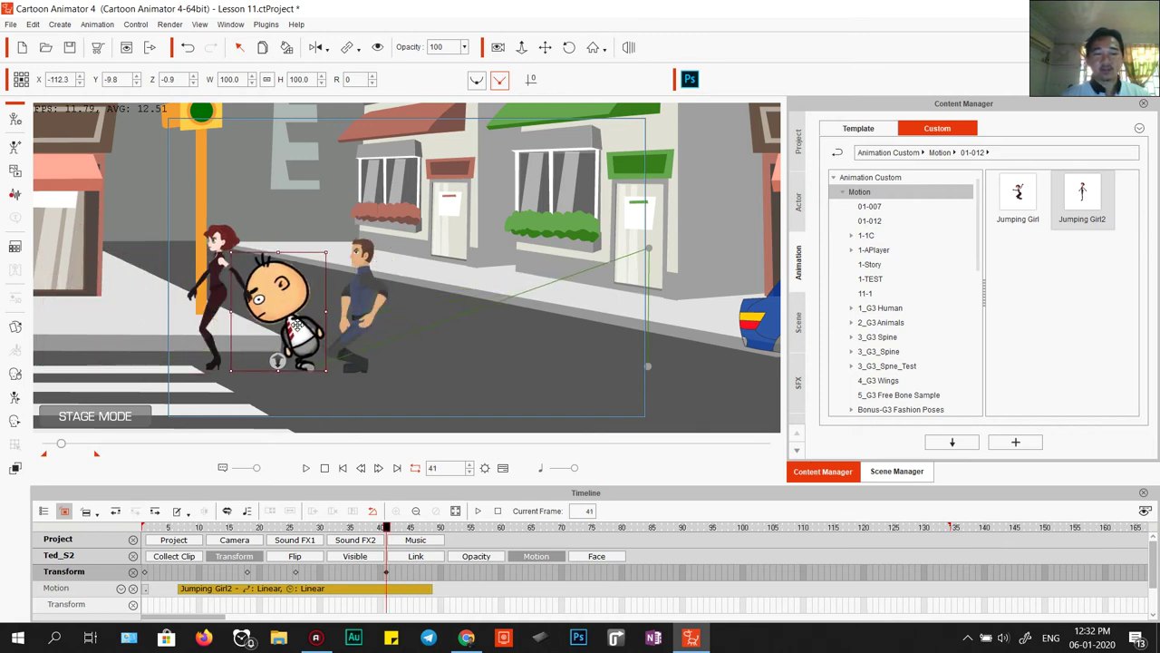
click(323, 468)
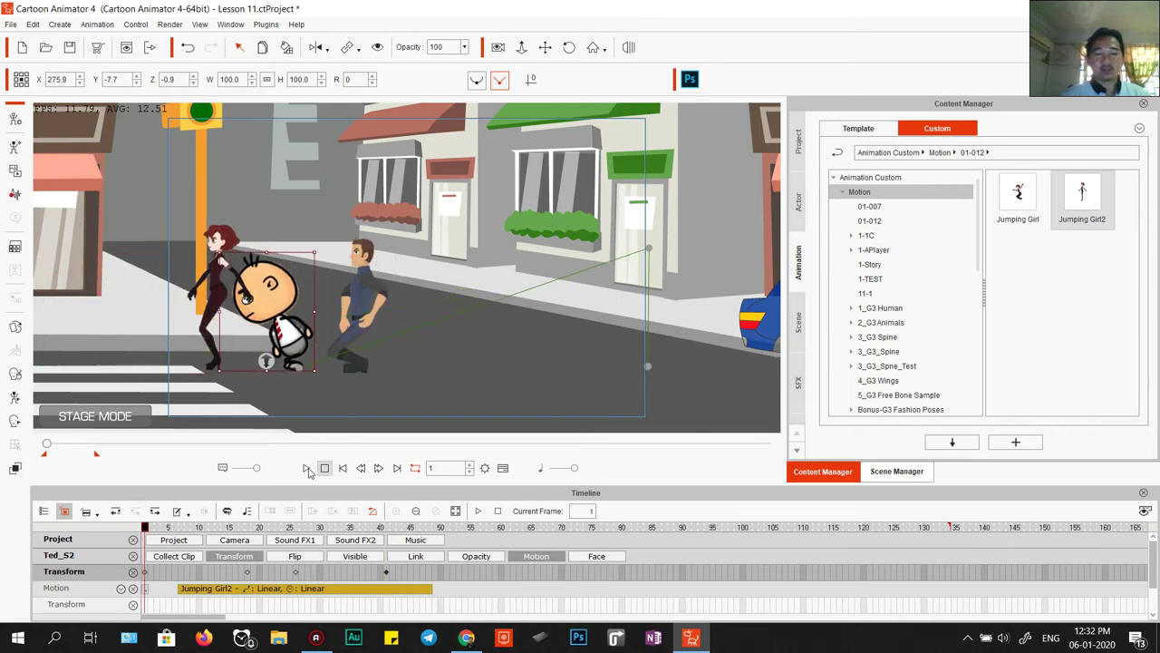
click(307, 469)
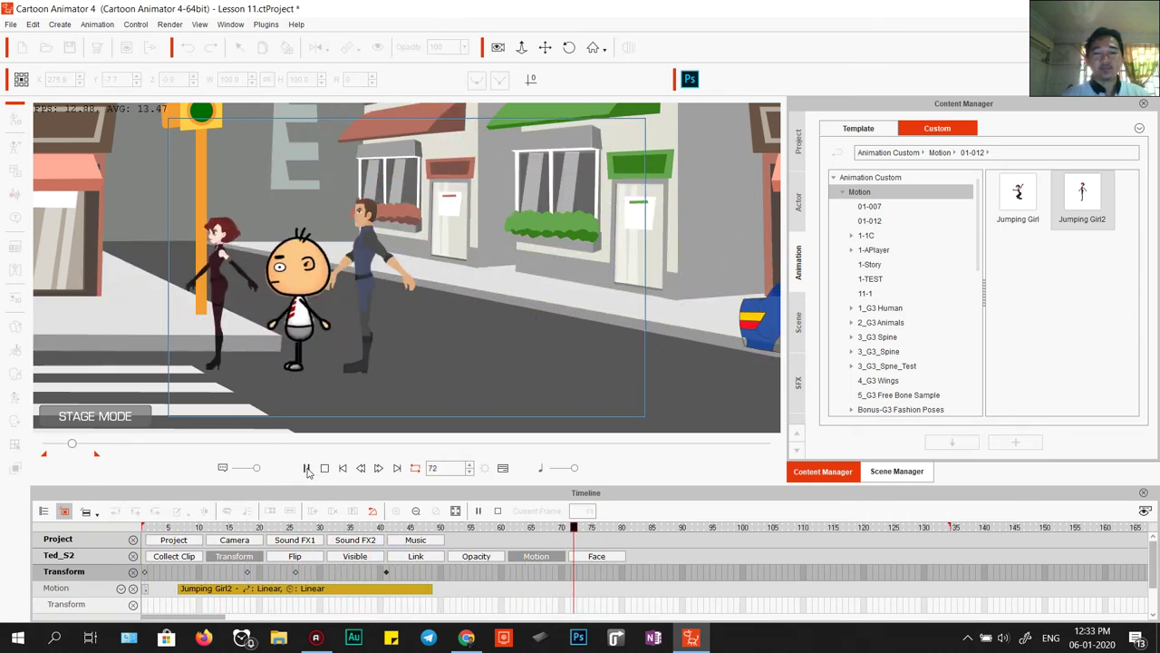
click(307, 469)
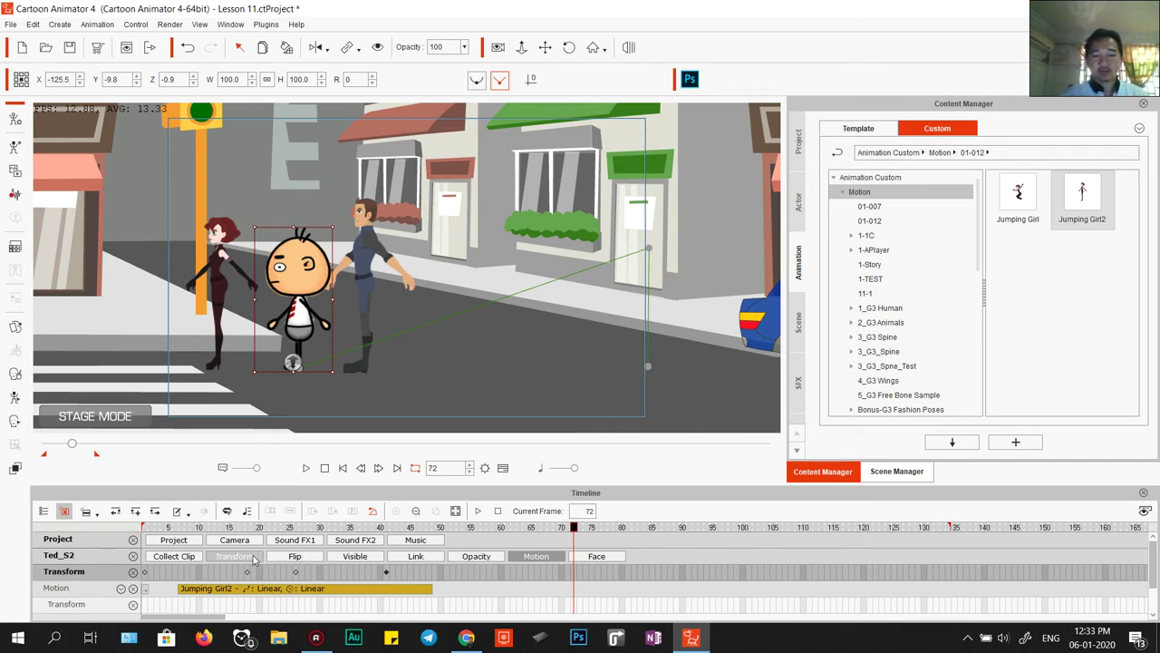
- Open the 2D Motion Key Editor for Ted_S2 at frame 20 and examine his Transform and Motion tracks
click(544, 562)
scroll(334, 596, down, 1)
click(259, 579)
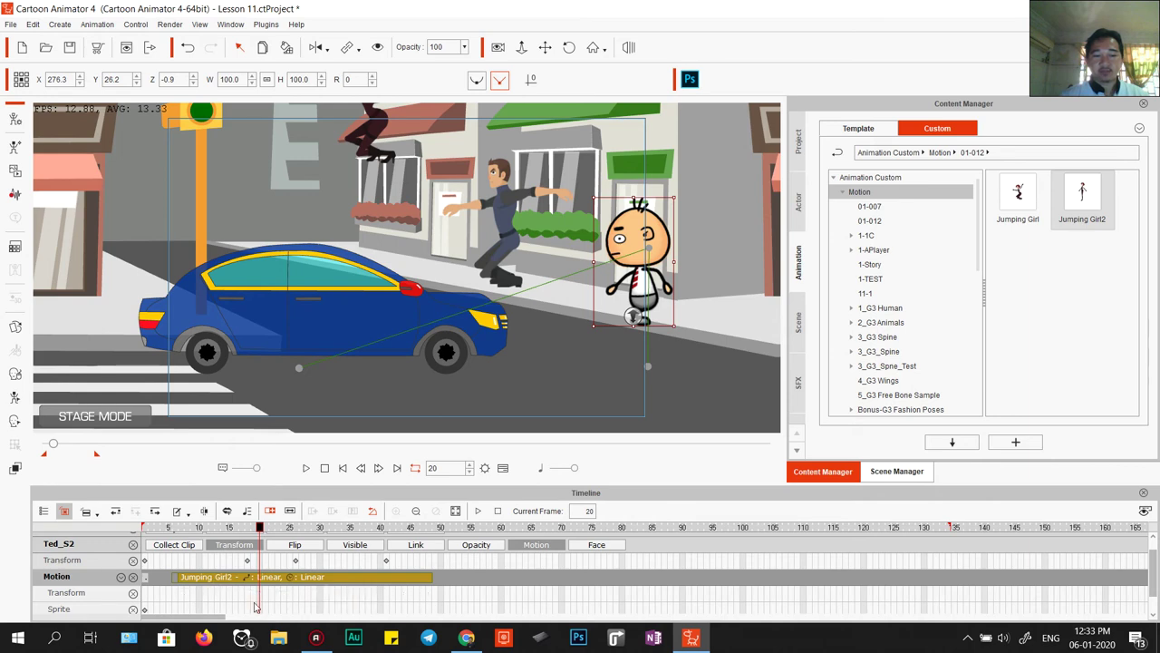
click(14, 399)
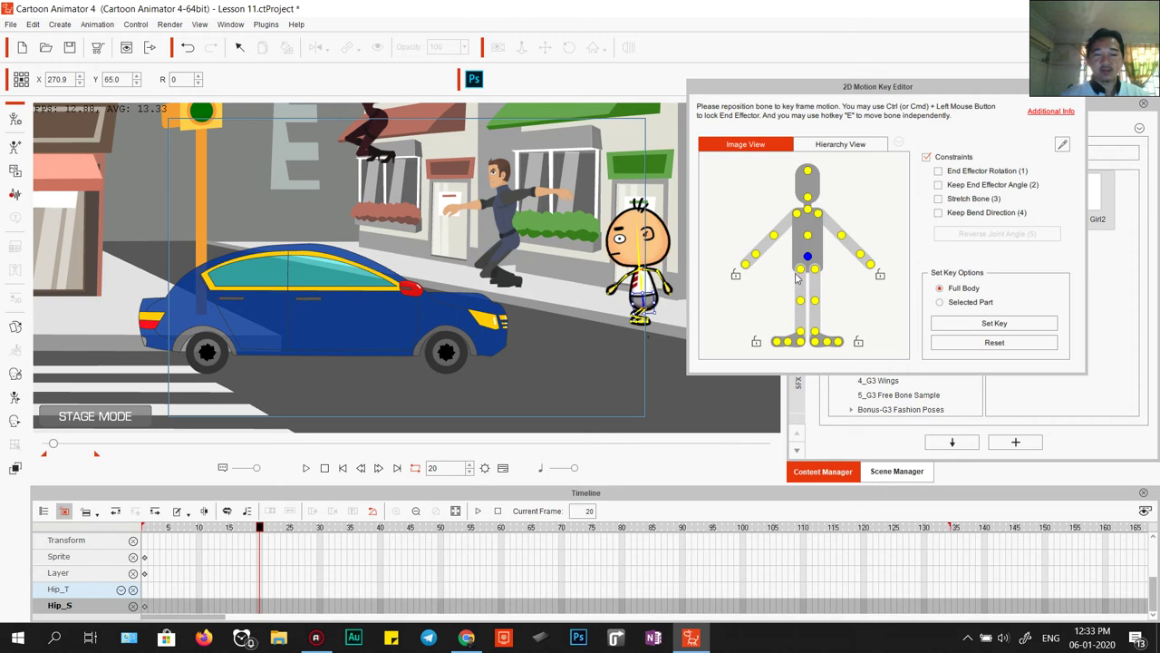
scroll(474, 594, up, 5)
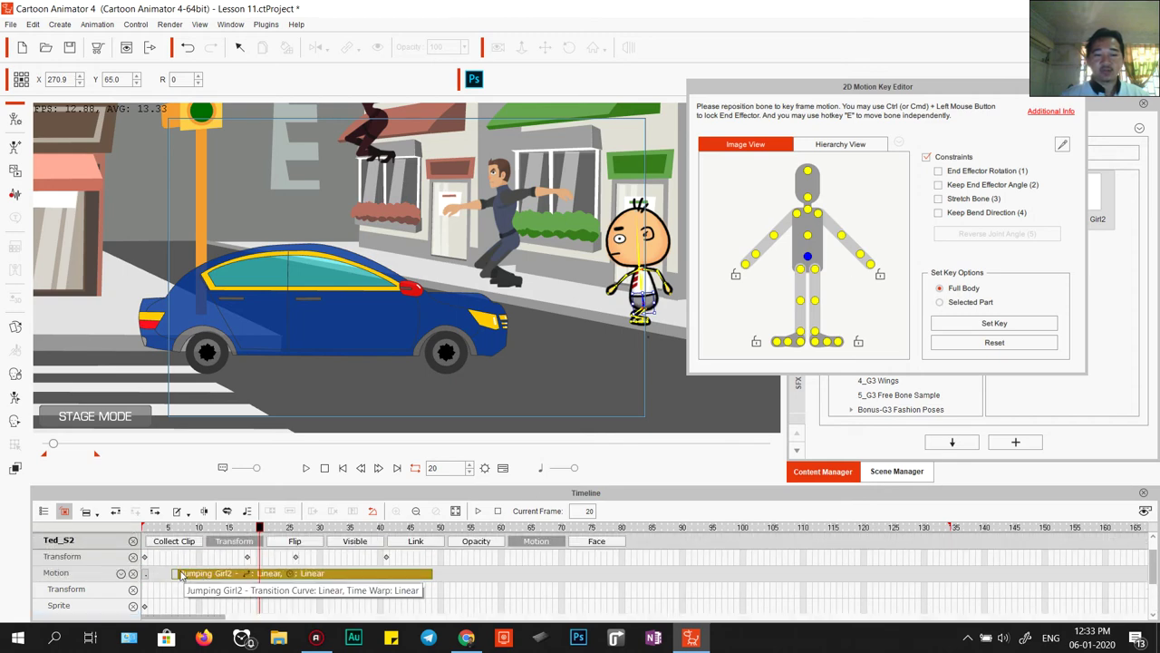
scroll(231, 579, up, 1)
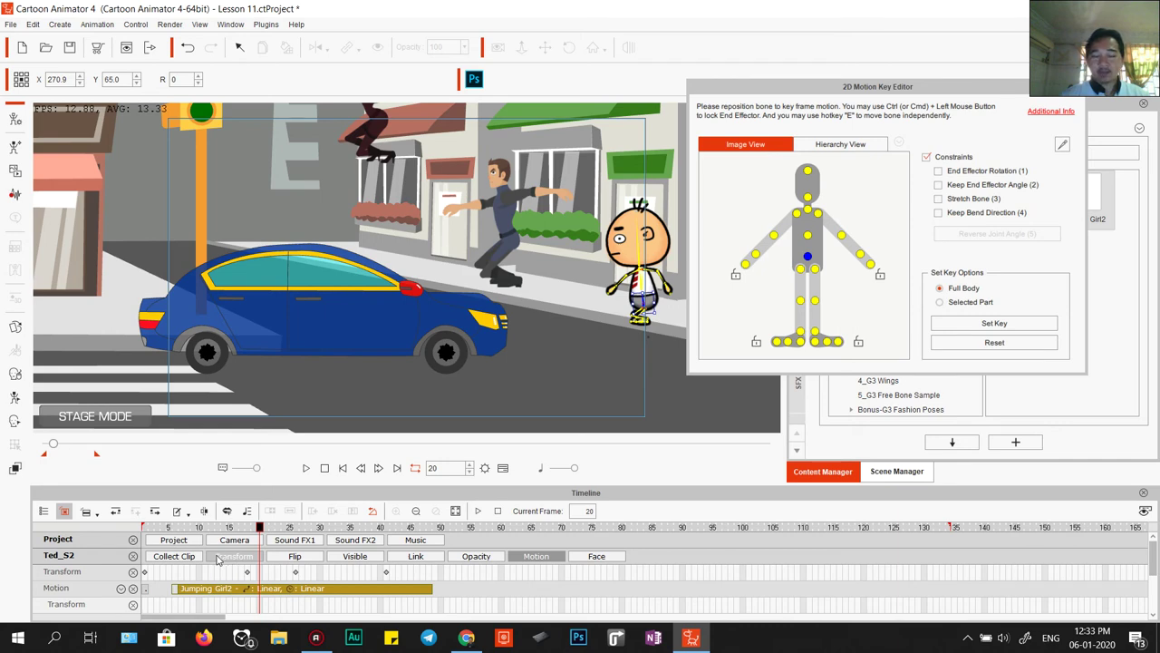
click(240, 560)
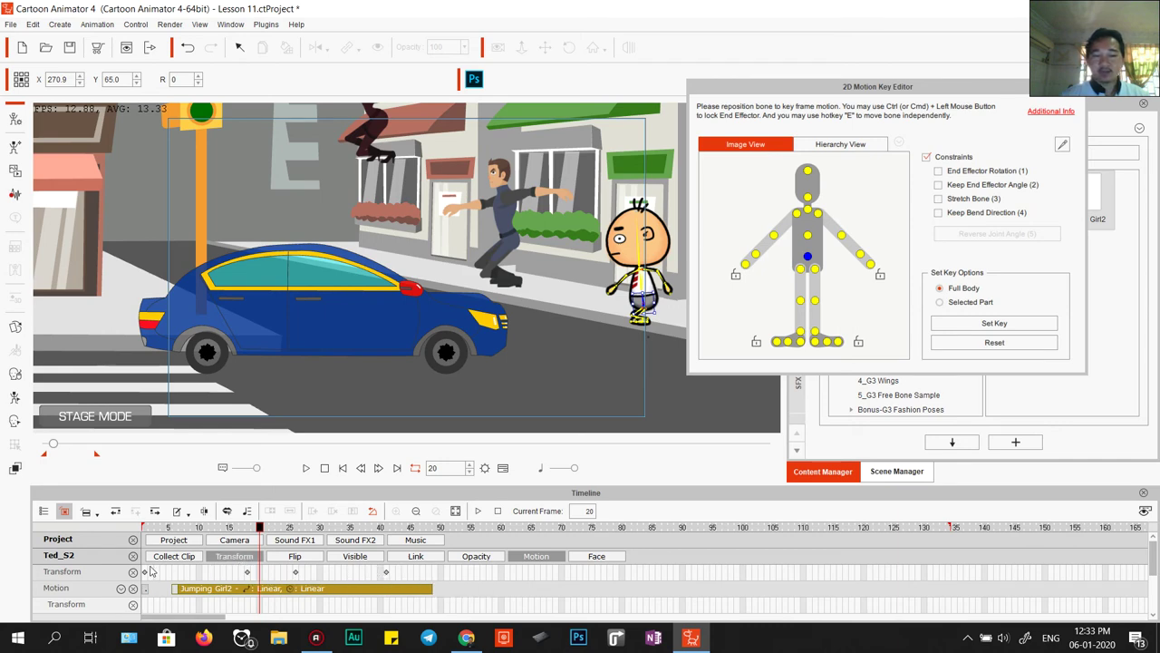
scroll(276, 603, down, 1)
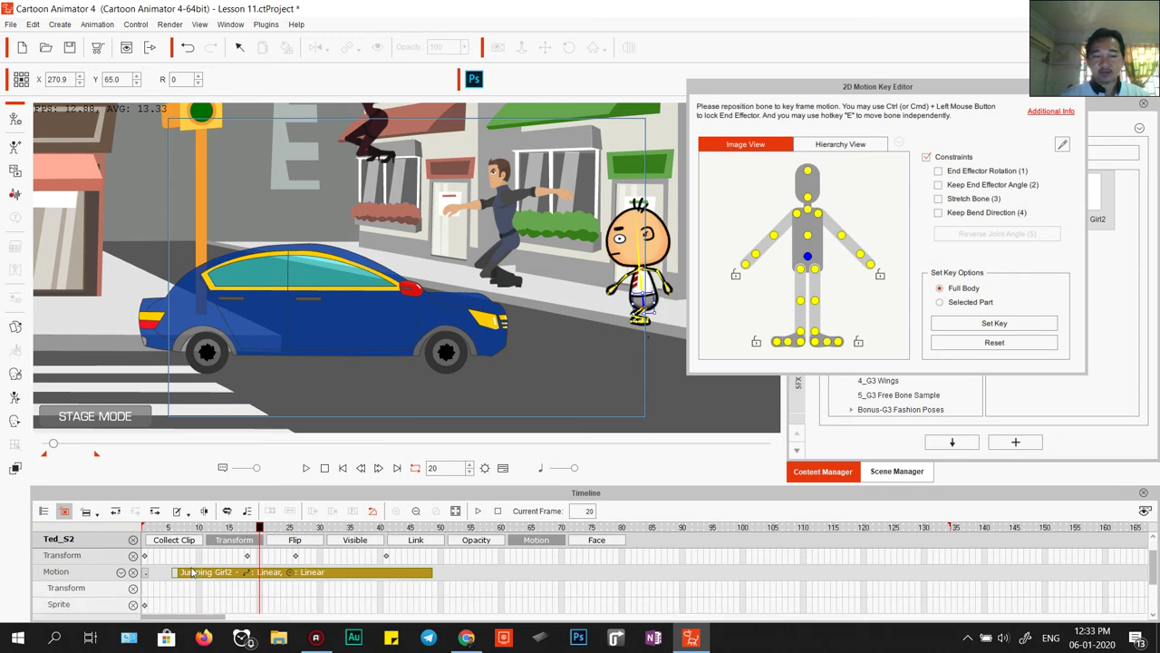
scroll(272, 594, down, 2)
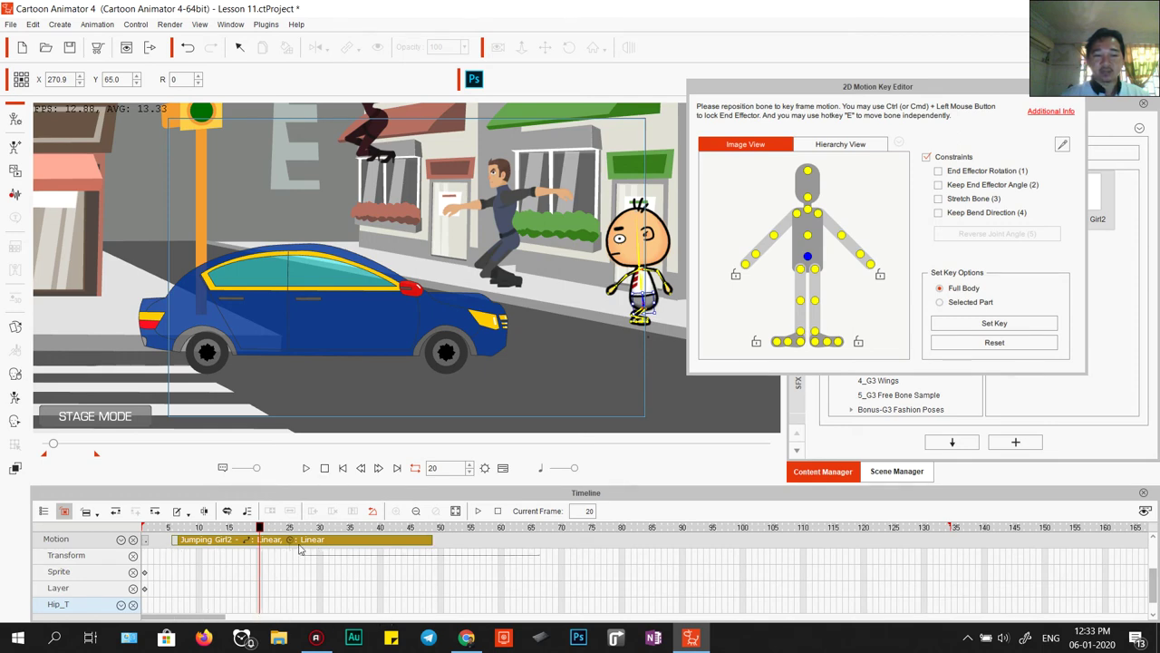
scroll(306, 576, up, 3)
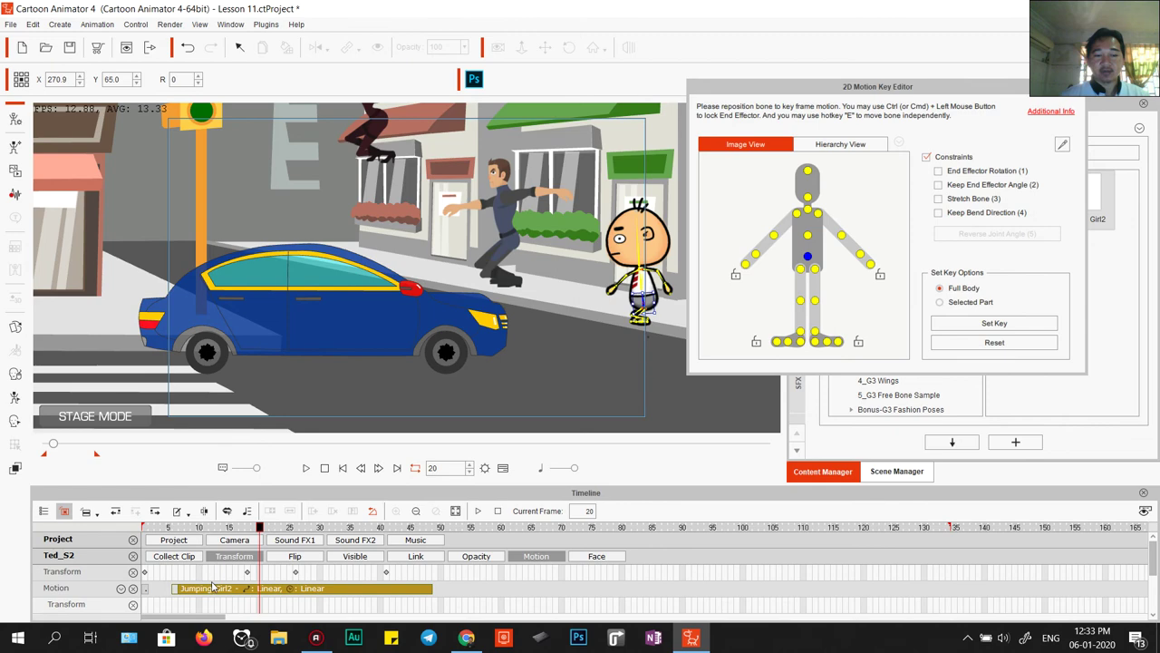
- Show Ted_S2's Flip, Opacity, Link and Visible tracks in the timeline and examine them alongside Transform and Motion
click(294, 556)
scroll(295, 556, down, 1)
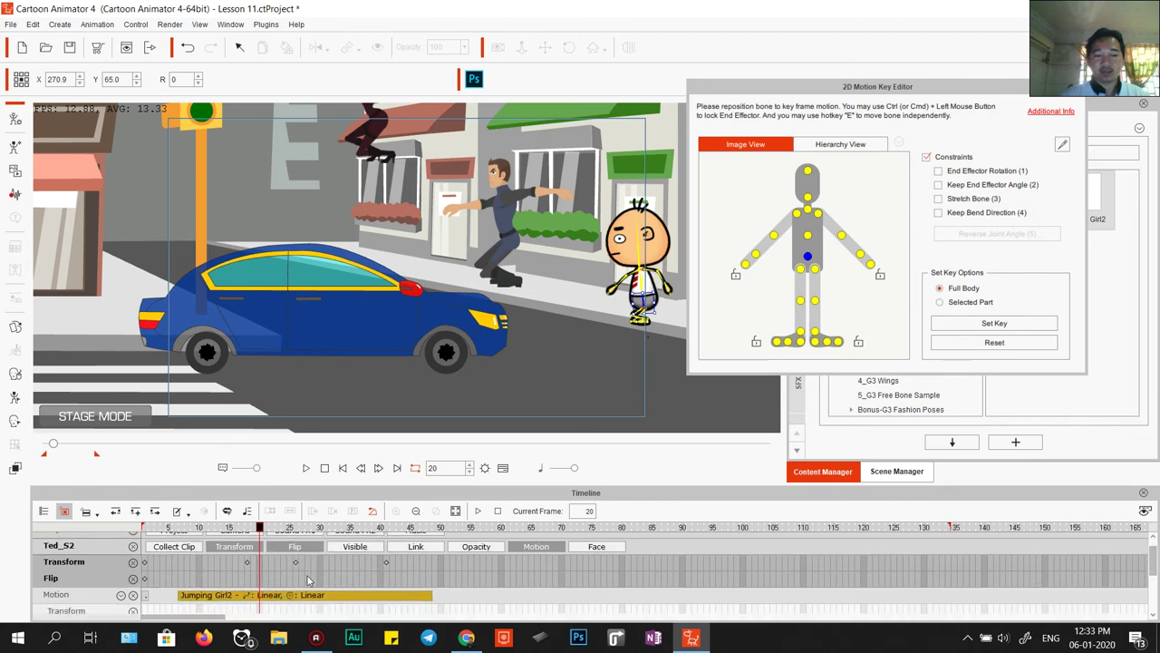
scroll(283, 576, down, 1)
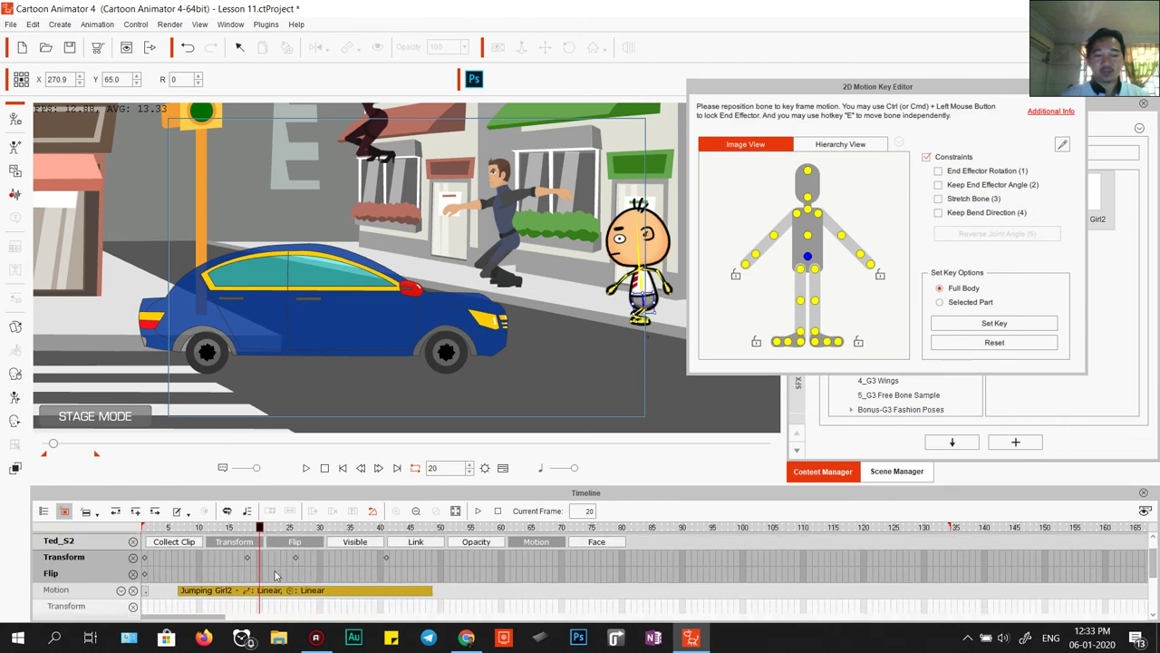
scroll(288, 600, down, 1)
scroll(334, 597, up, 1)
click(476, 536)
scroll(308, 589, down, 1)
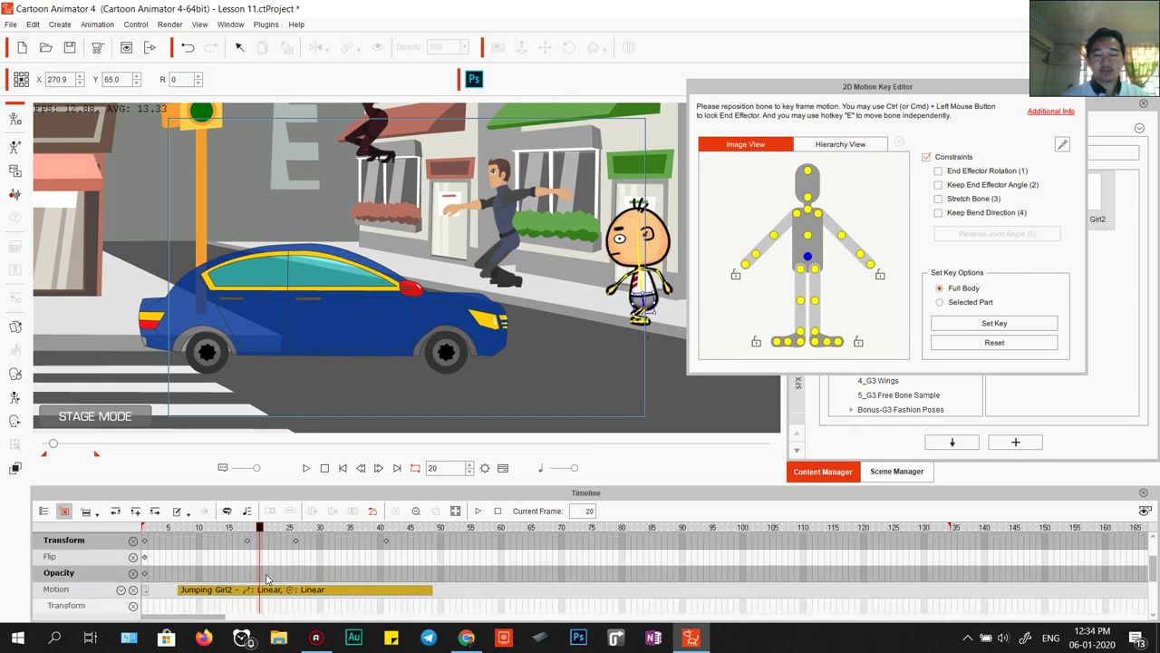
scroll(265, 578, up, 1)
scroll(266, 578, down, 1)
scroll(265, 579, up, 1)
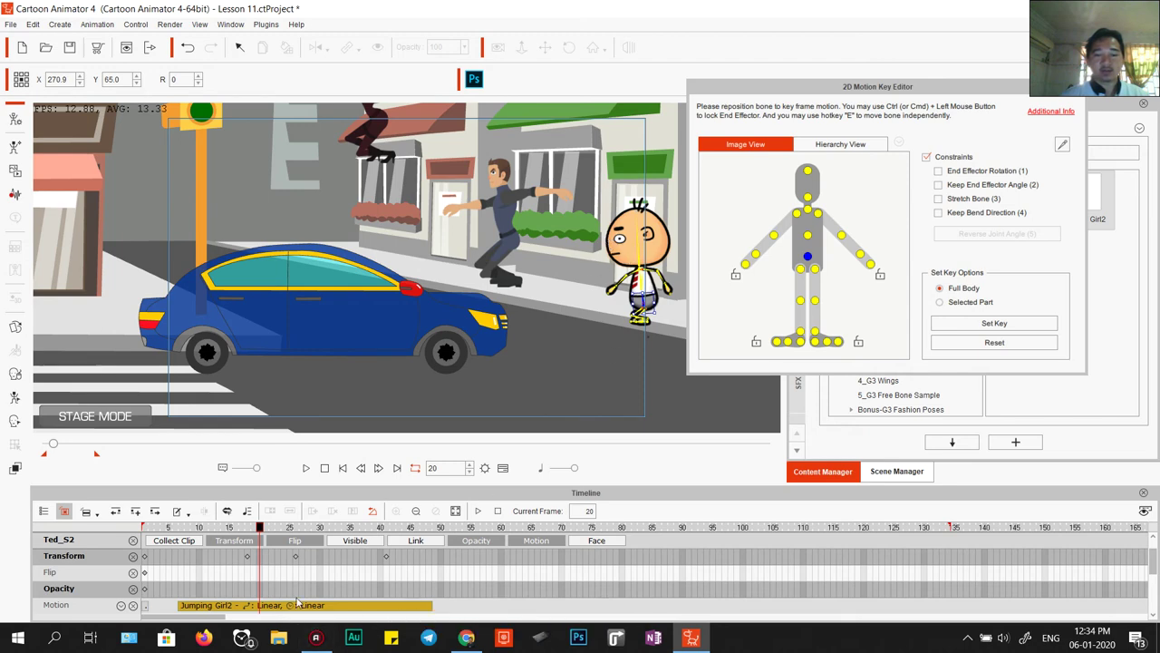
click(415, 540)
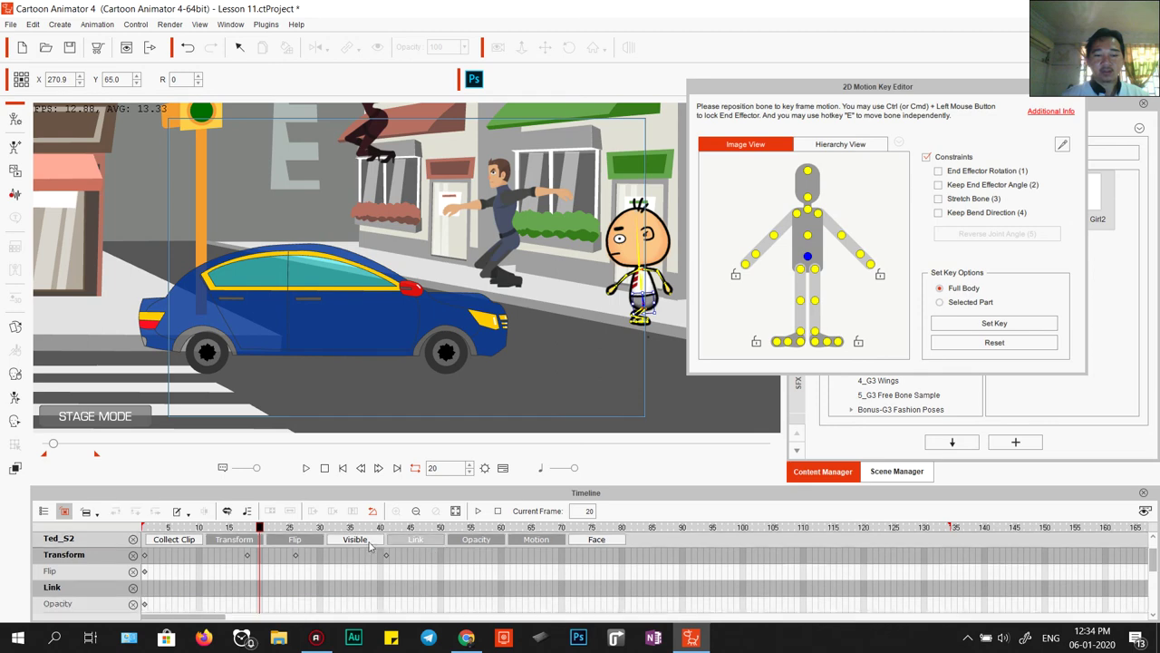
click(354, 540)
scroll(278, 607, down, 1)
scroll(278, 607, up, 2)
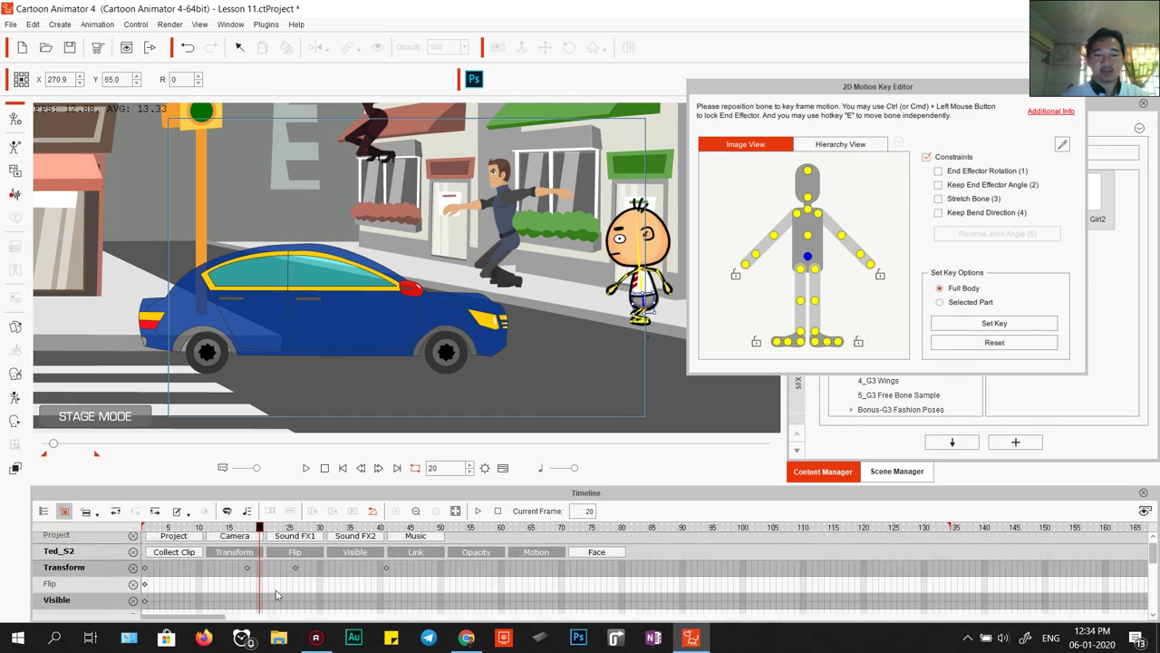
- Hide Ted_S2's Link, Opacity, Visible and Flip tracks, keeping Transform and Motion shown, and close the 2D Motion Key Editor
click(467, 557)
click(424, 557)
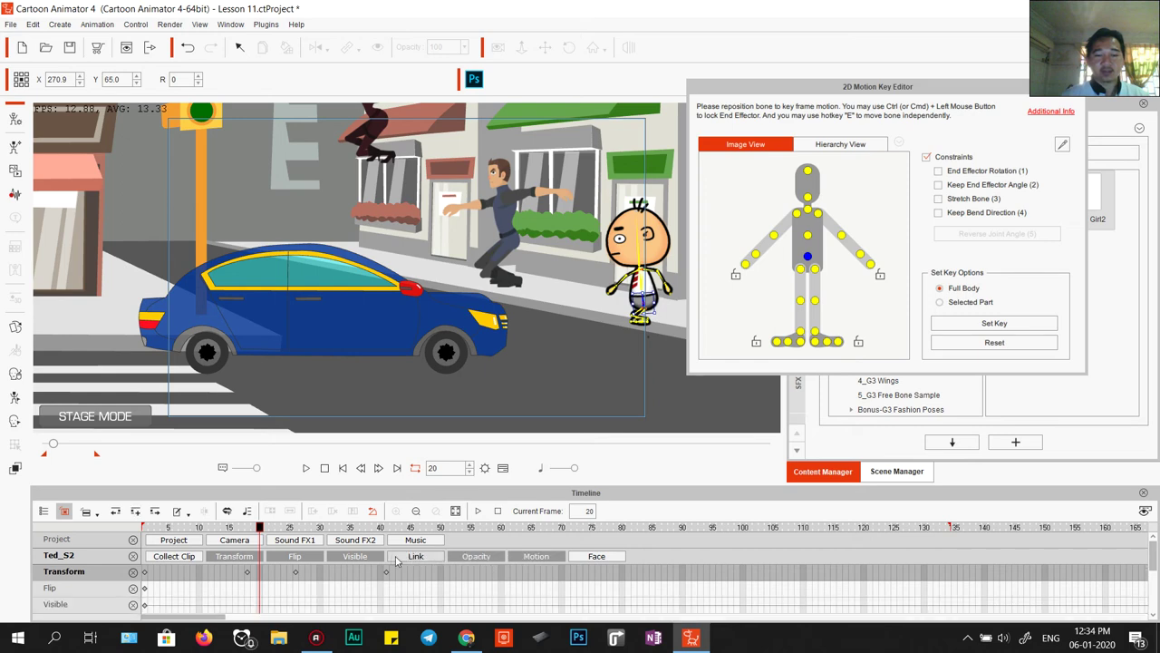
click(476, 556)
click(355, 556)
click(294, 557)
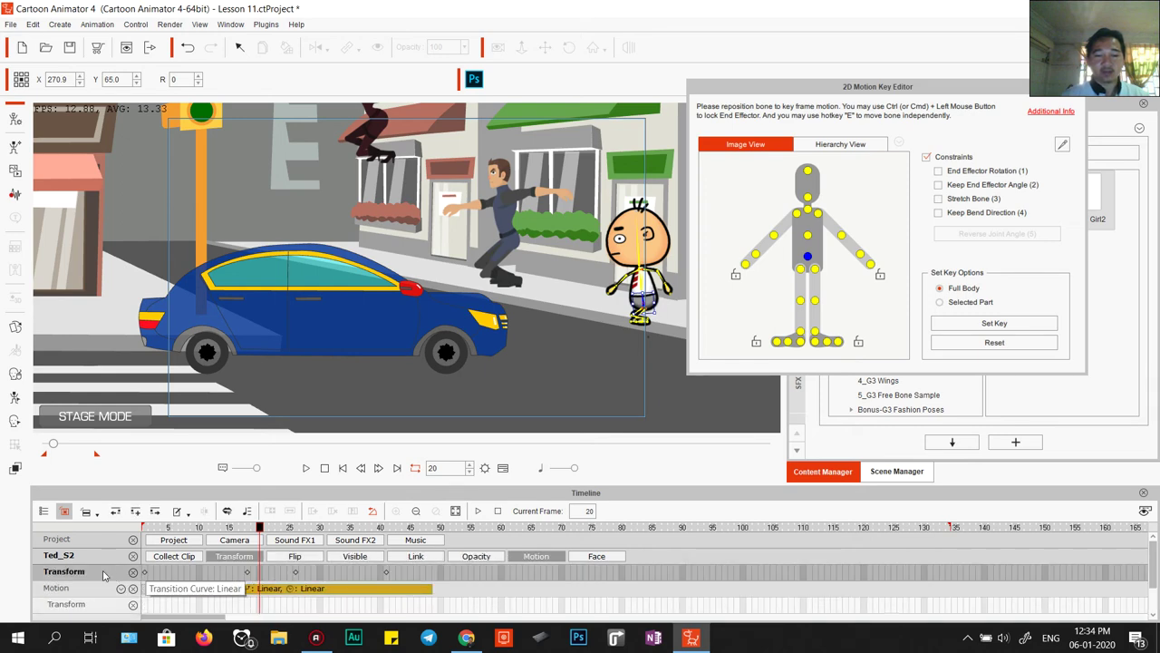
scroll(367, 578, down, 1)
scroll(263, 582, down, 1)
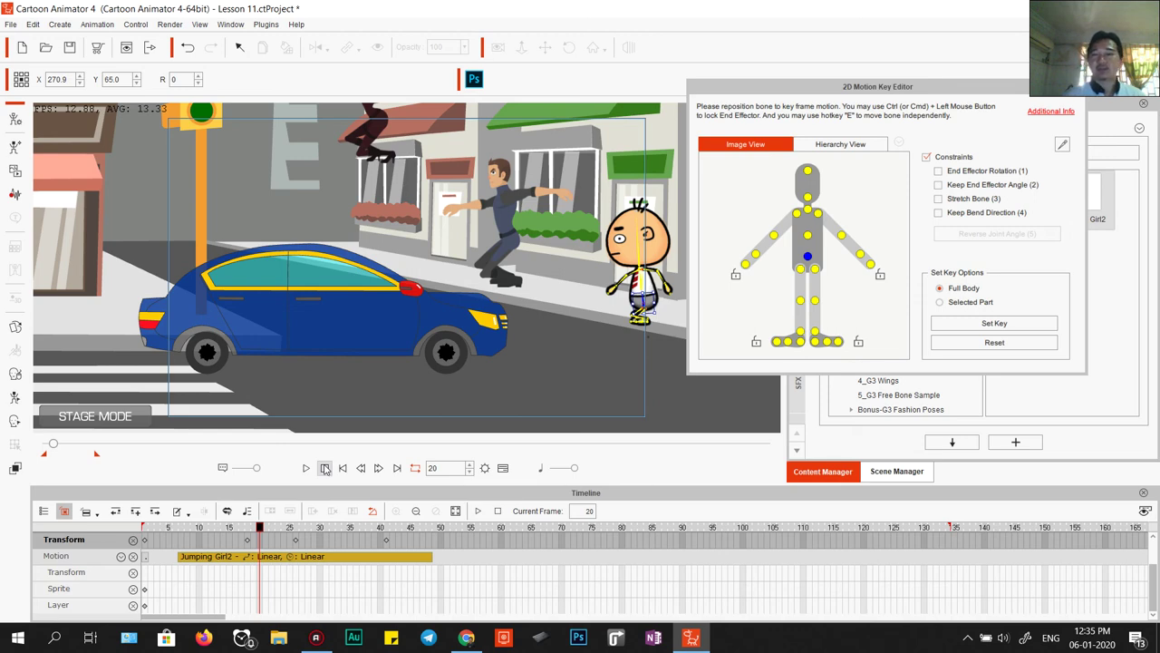
click(1076, 88)
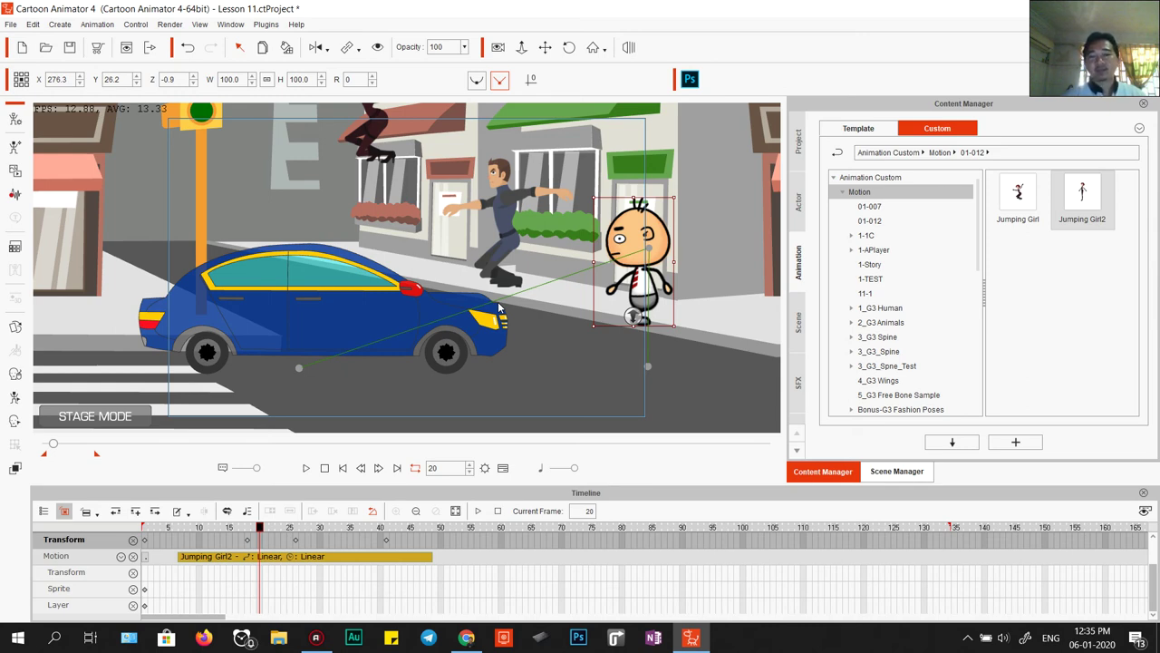
- Go to frame 29, select Roger_S2 to view his jump pose and tracks, and select the custom Jumping Girl2 motion
mouse_move(53, 443)
mouse_down()
mouse_move(76, 444)
mouse_move(55, 451)
mouse_up()
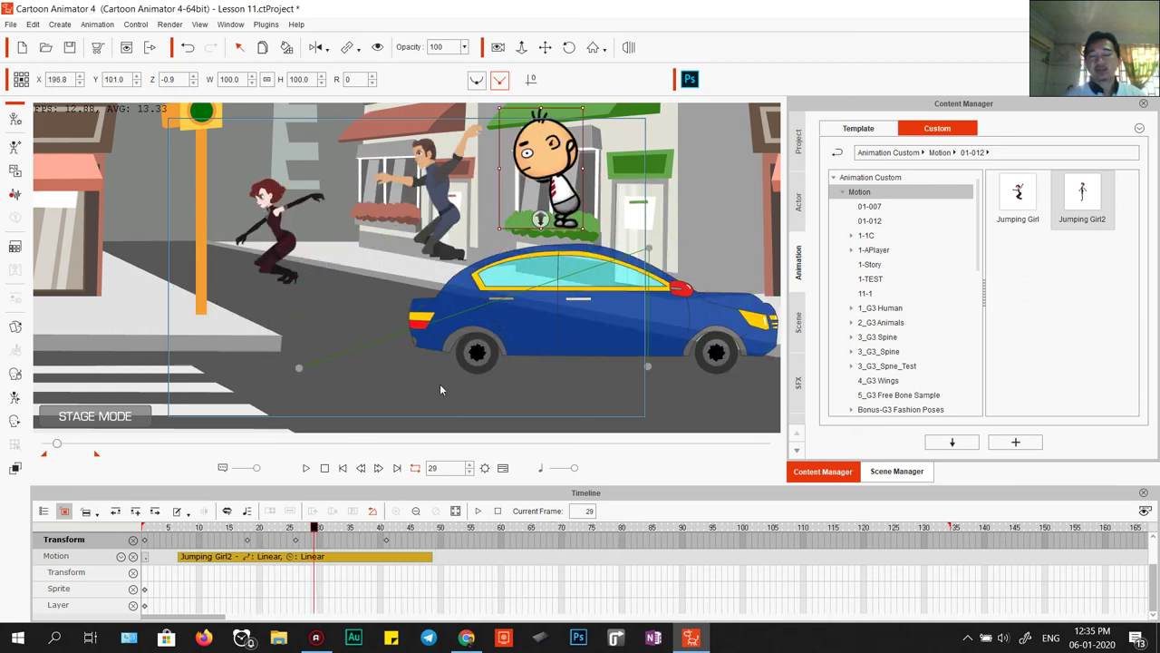
click(427, 172)
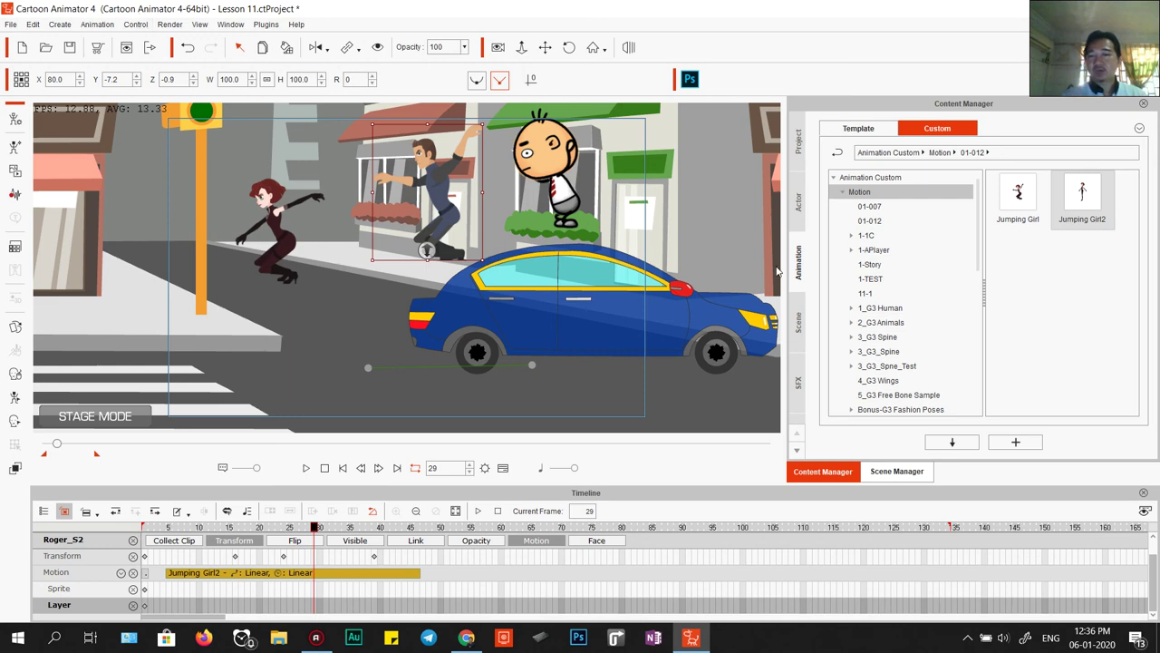
click(1078, 208)
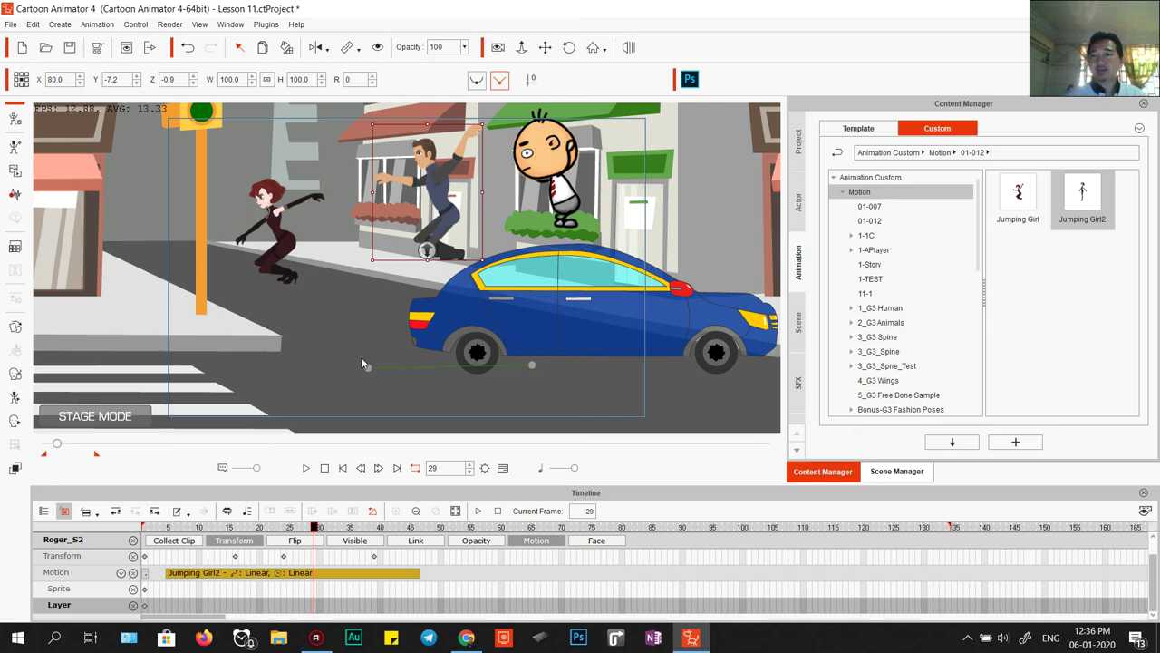
- Select Ted_S2 on the stage and look through the custom motion folders and the animation templates
click(566, 192)
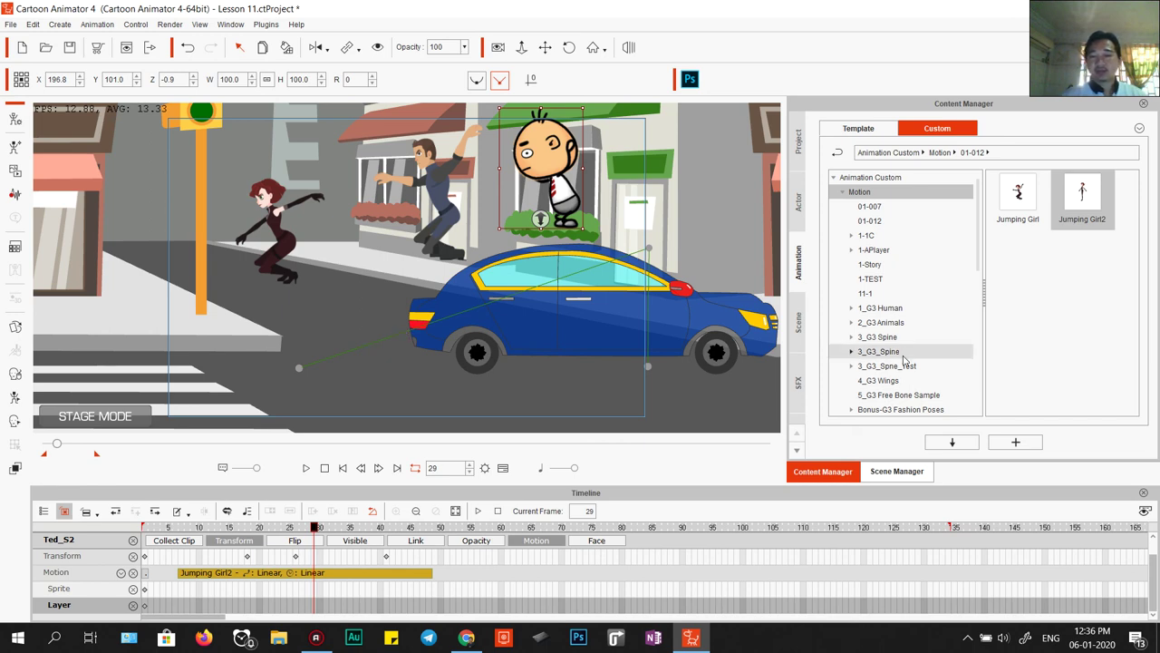
scroll(883, 345, down, 3)
scroll(879, 313, up, 3)
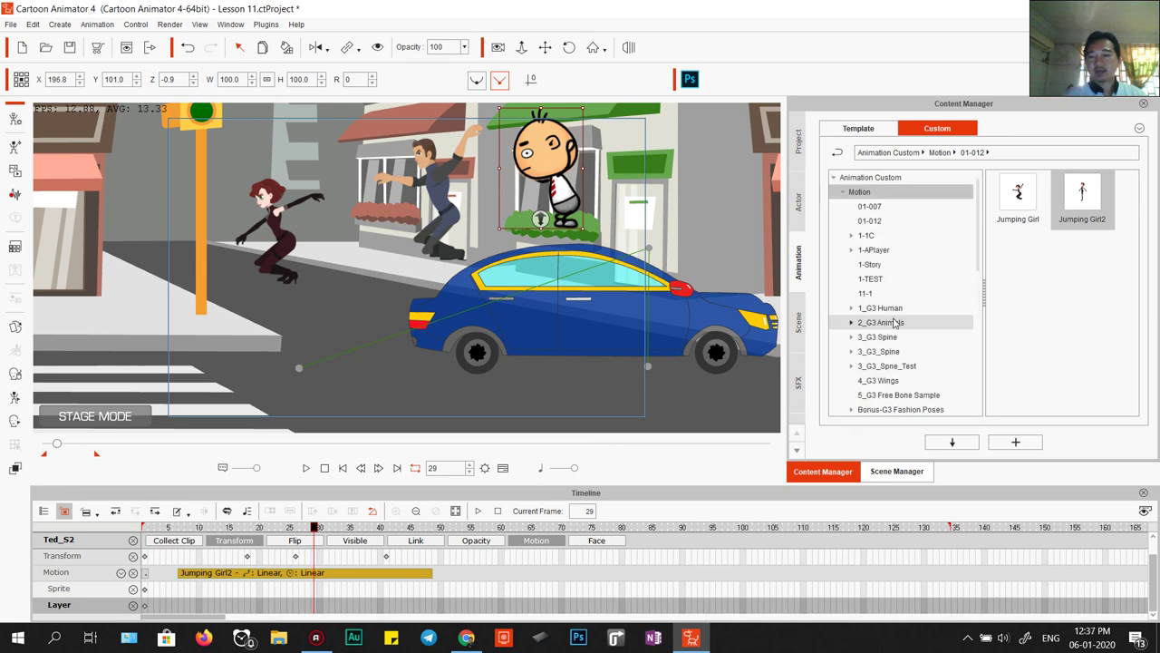
click(859, 127)
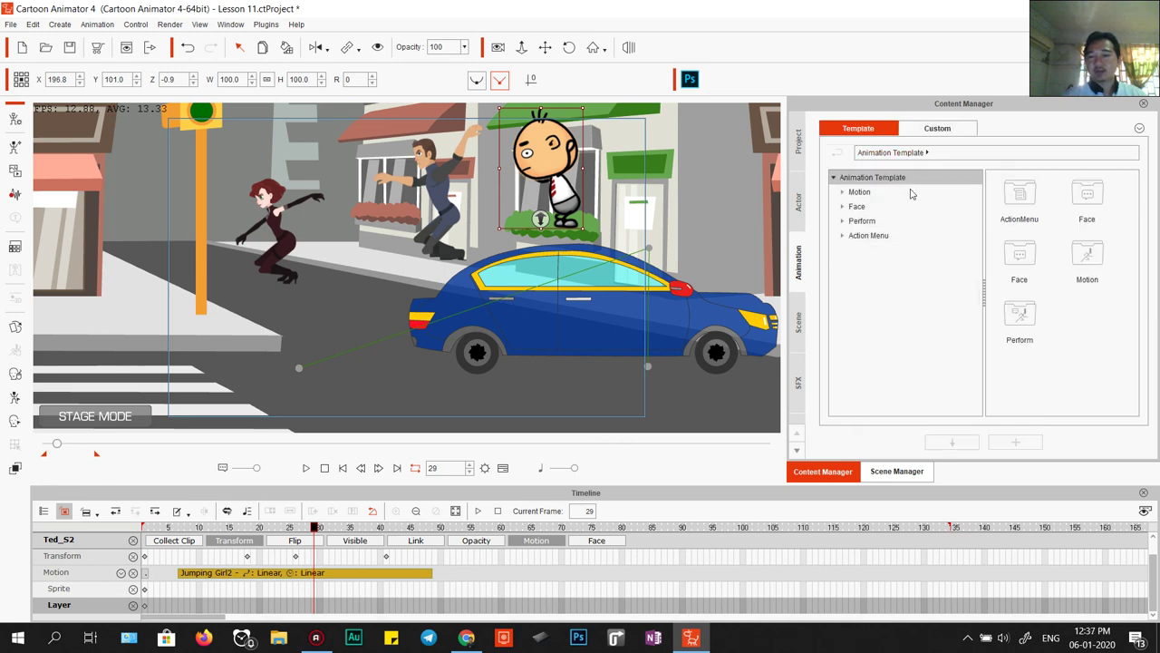
- Browse the actor character templates in the Monsters and G3 360 Character-Vector Buddies folders
click(800, 201)
scroll(879, 349, down, 1)
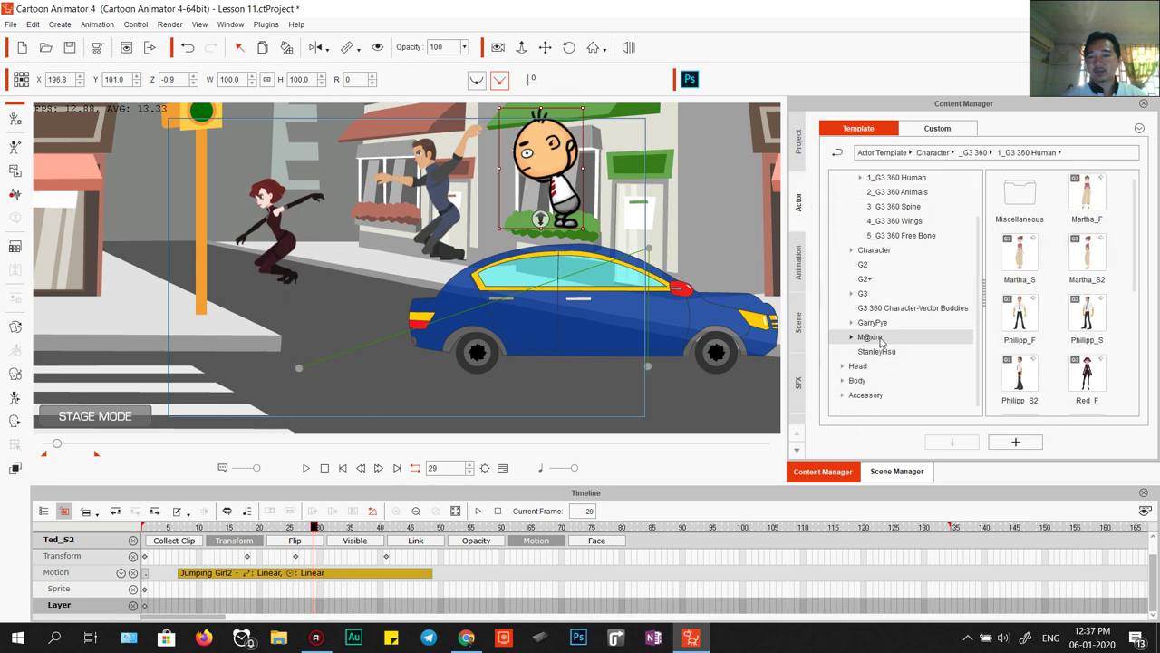
click(852, 250)
click(882, 263)
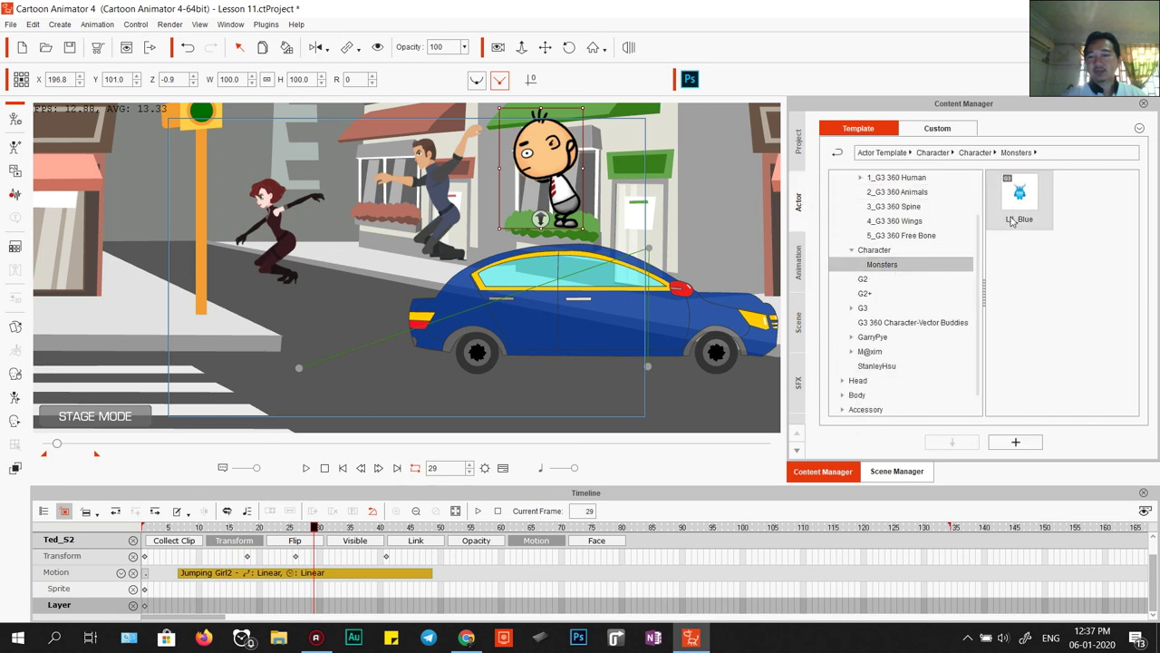
click(908, 323)
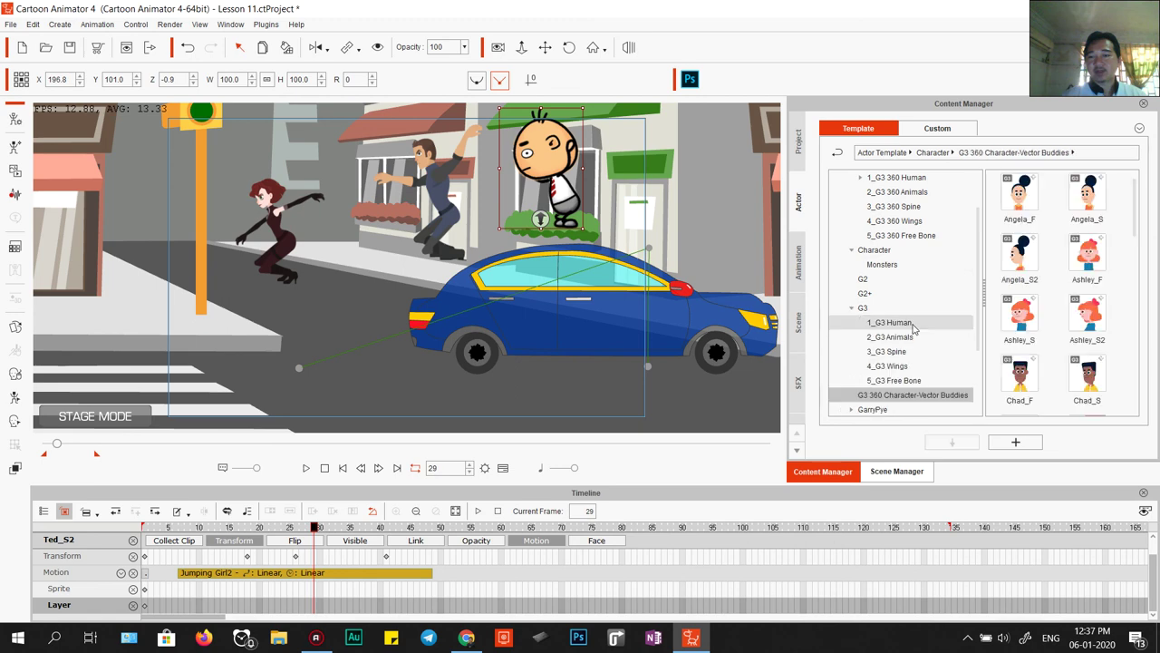
scroll(1003, 329, down, 5)
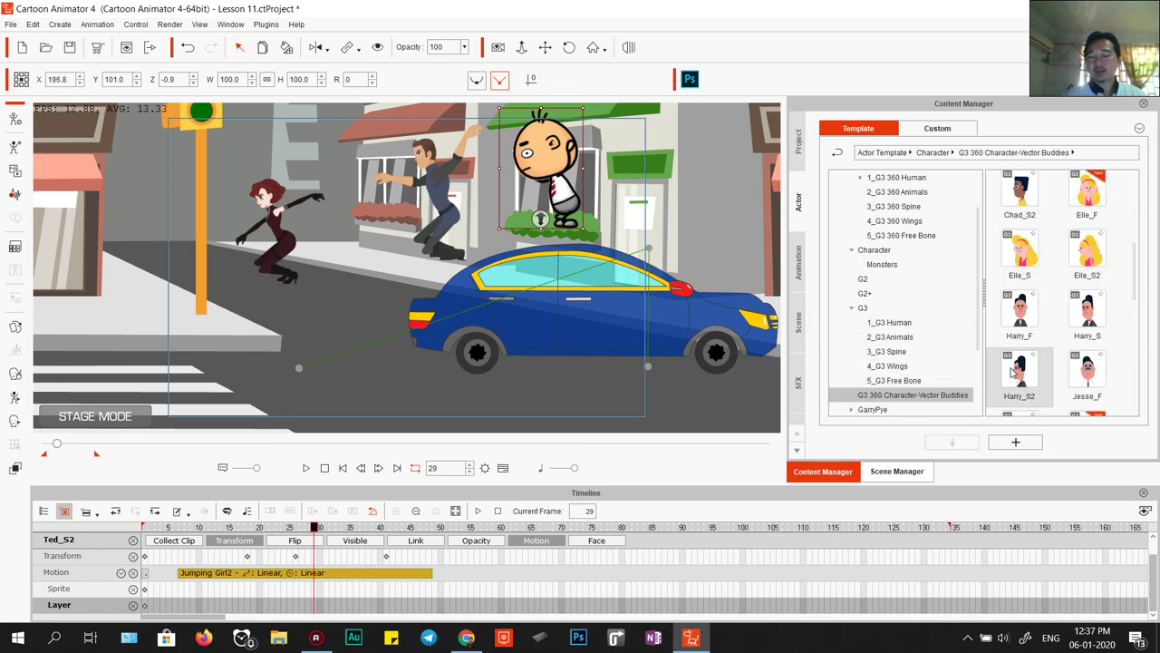
scroll(931, 399, down, 2)
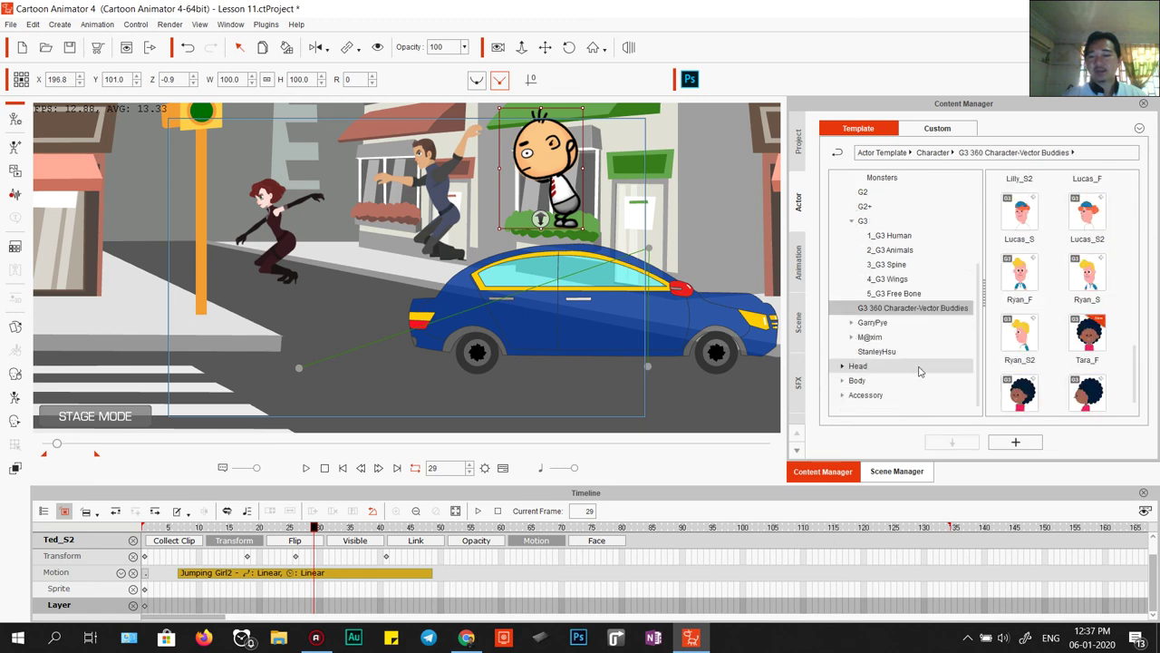
- Open the Bendies character template folder and look through all of its characters
click(851, 323)
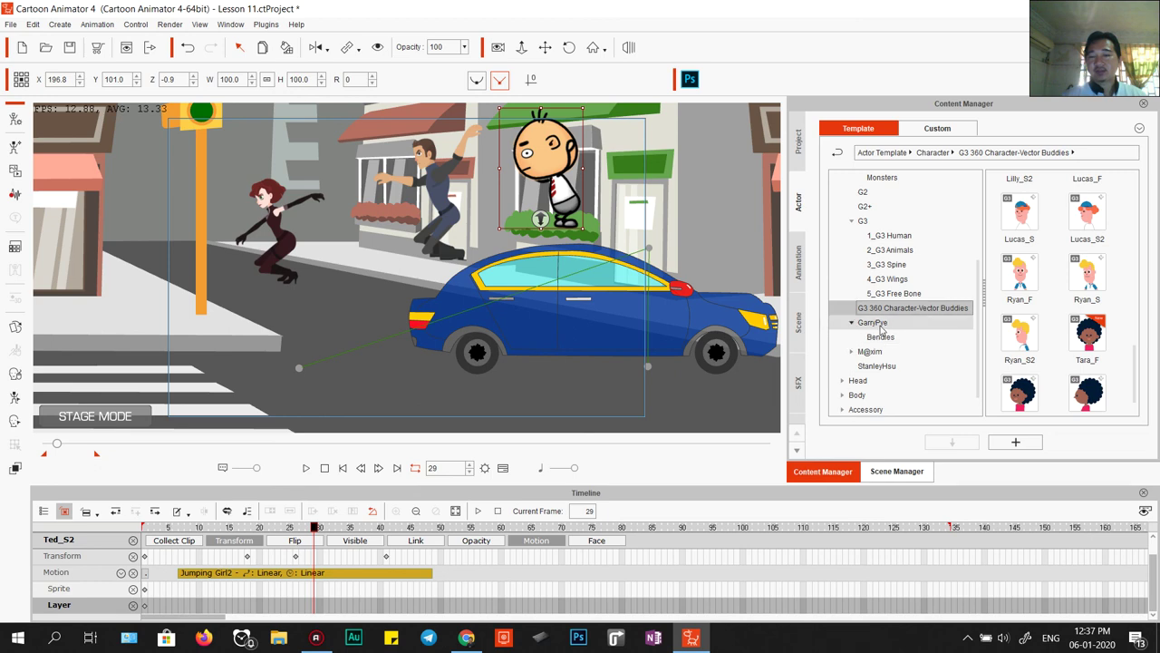
click(873, 323)
click(889, 337)
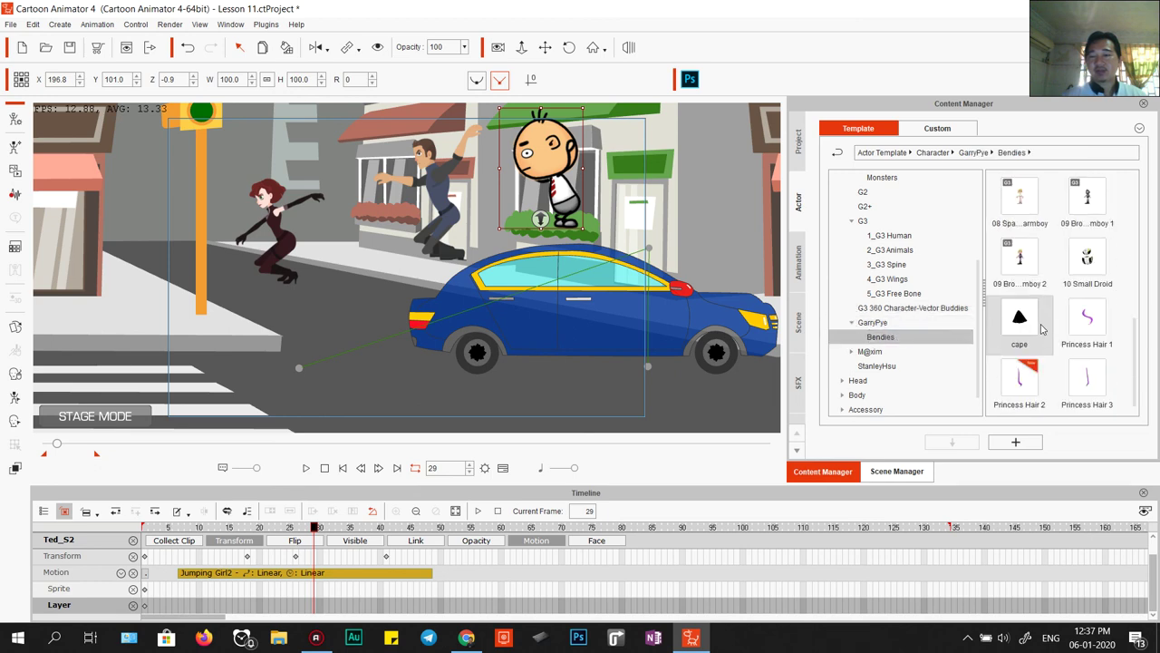
scroll(1056, 349, up, 3)
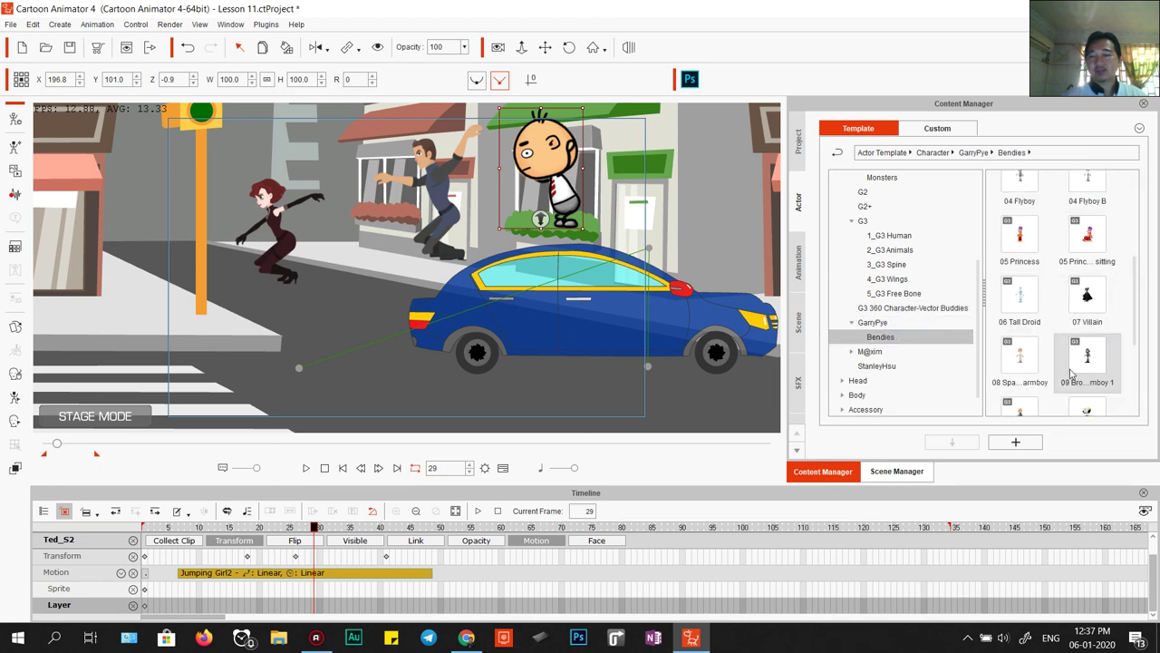
scroll(1074, 367, up, 4)
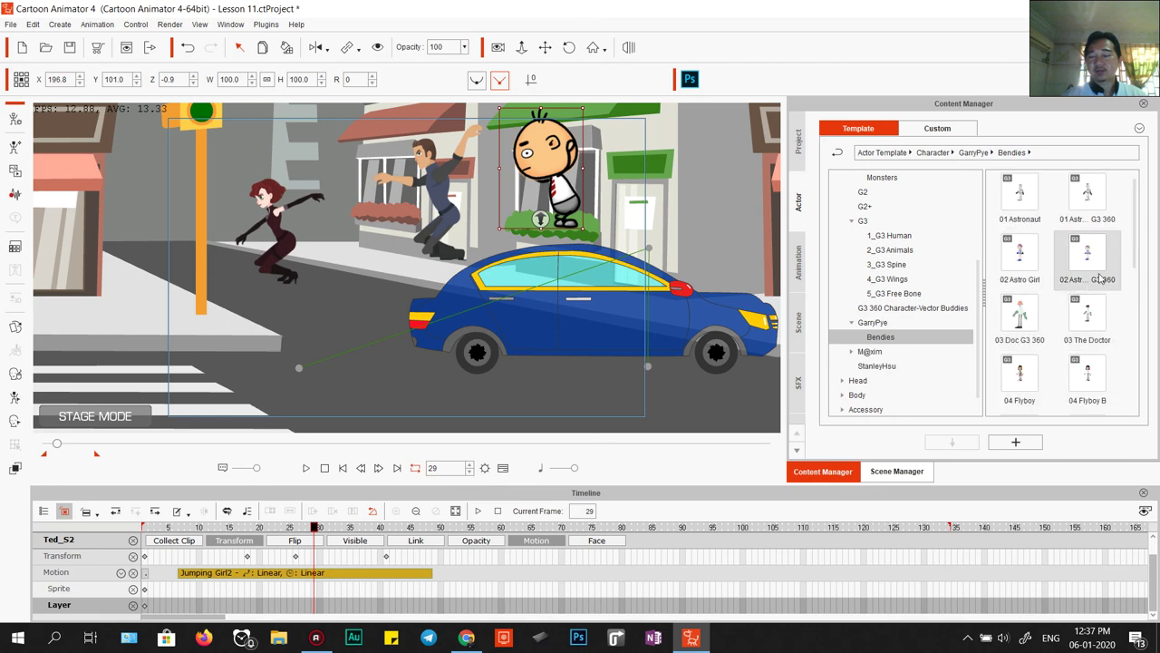
scroll(1124, 358, down, 7)
scroll(1126, 364, up, 7)
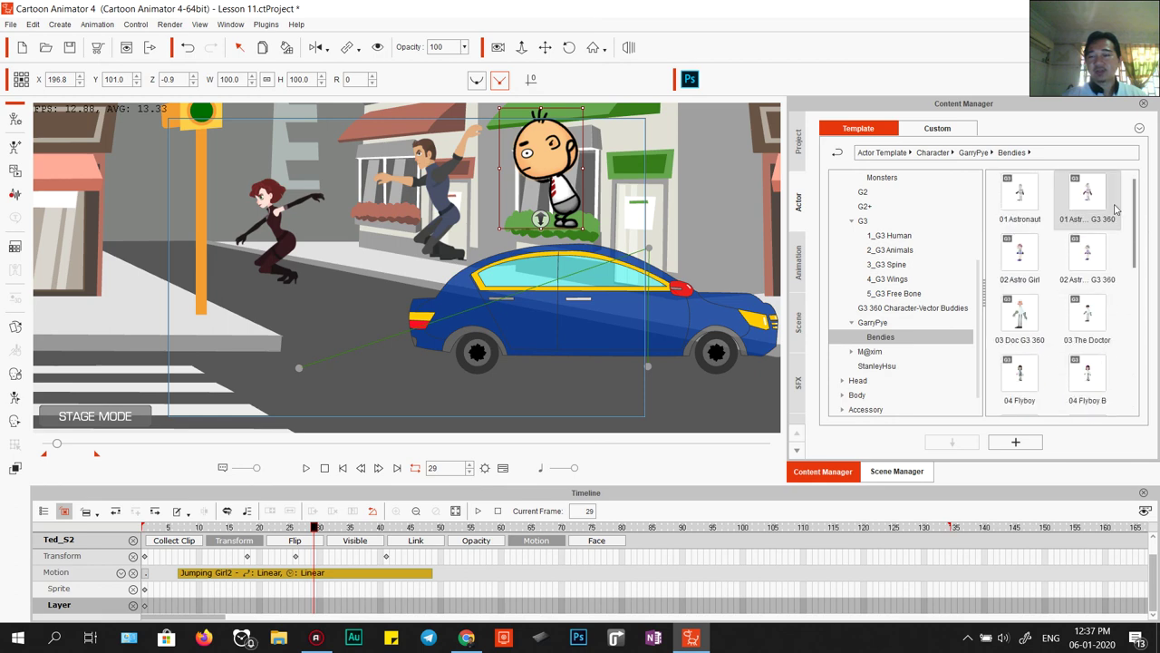
- View the Lamp character template in its folder and return to the main Character template folder
click(879, 365)
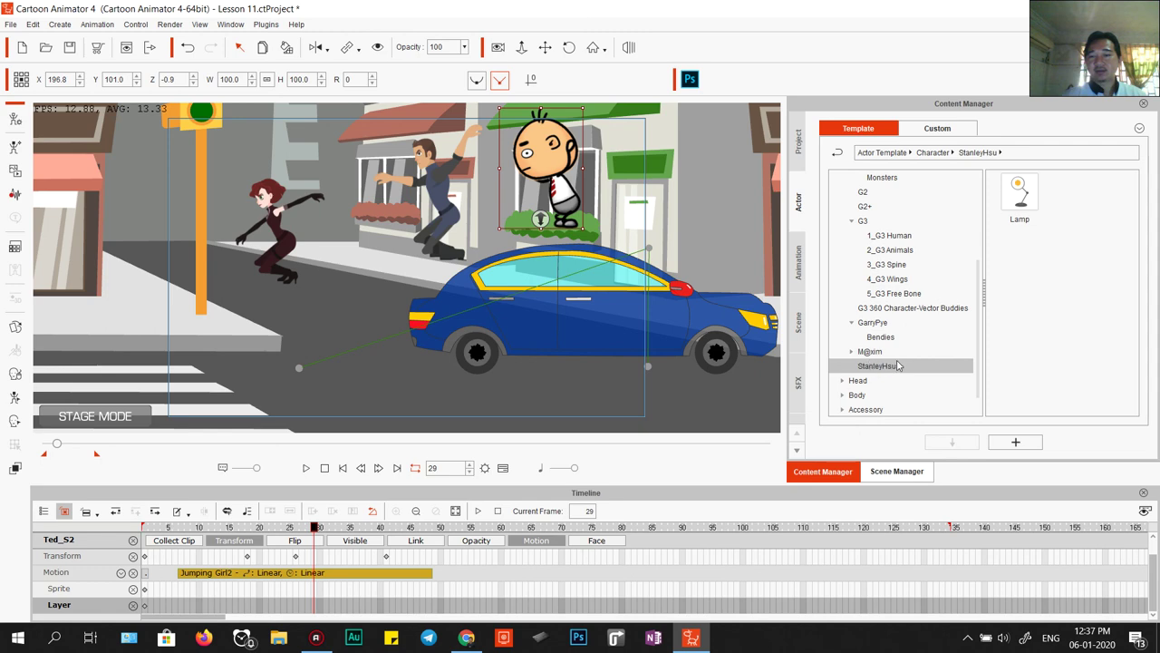
click(1024, 204)
scroll(890, 353, up, 3)
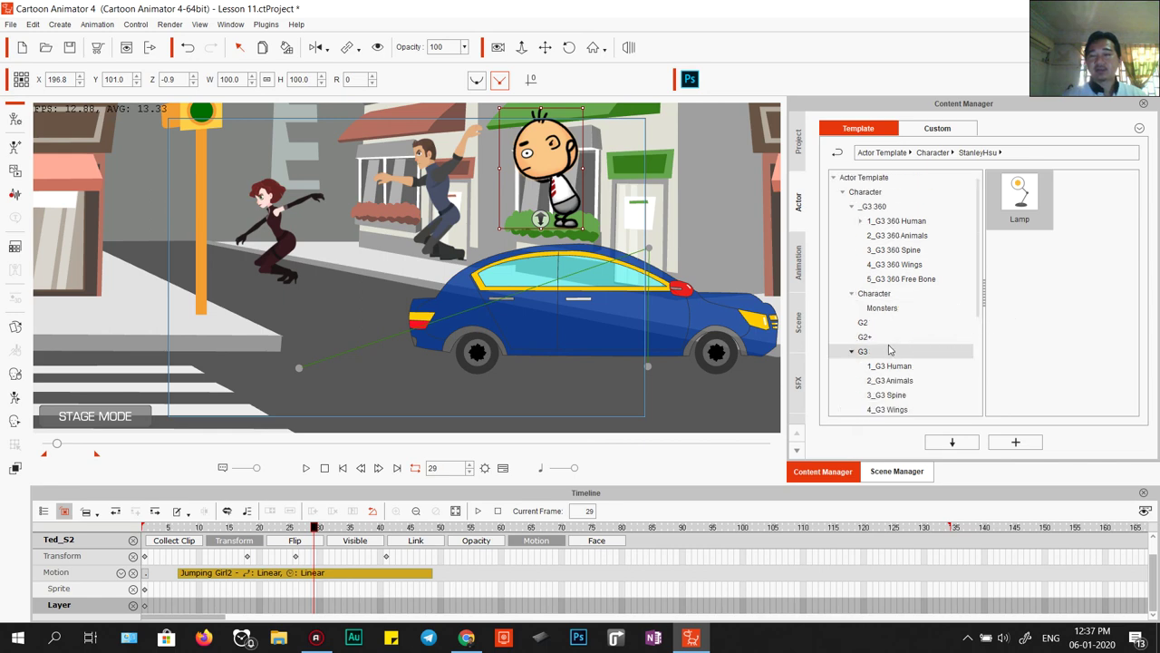
click(882, 192)
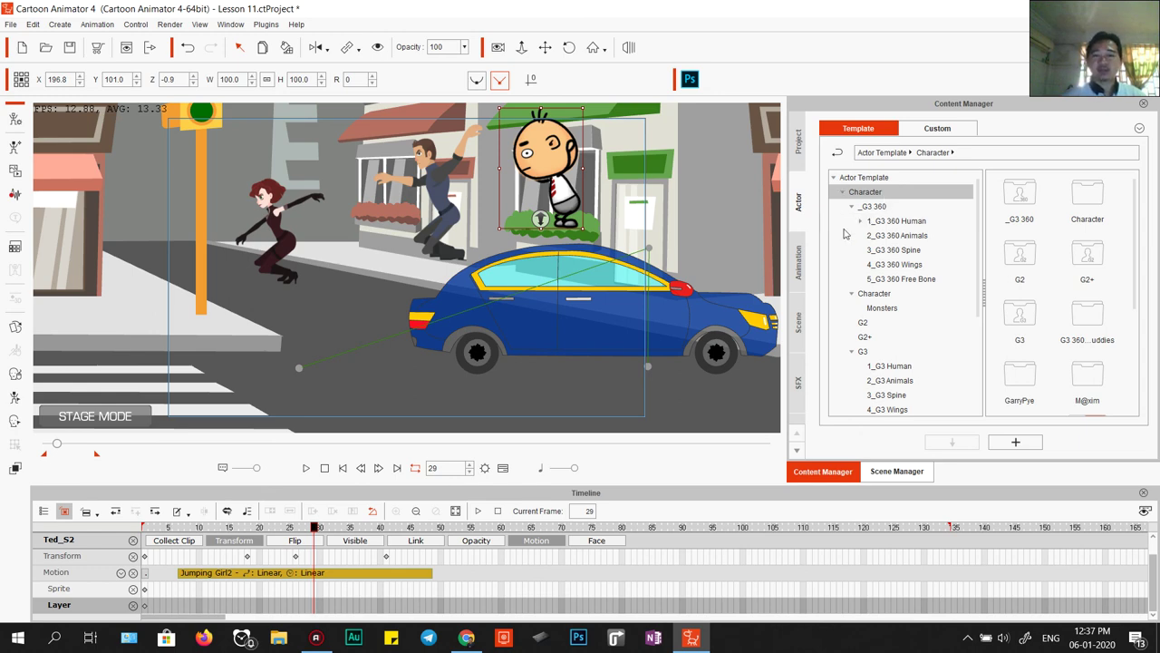
click(331, 267)
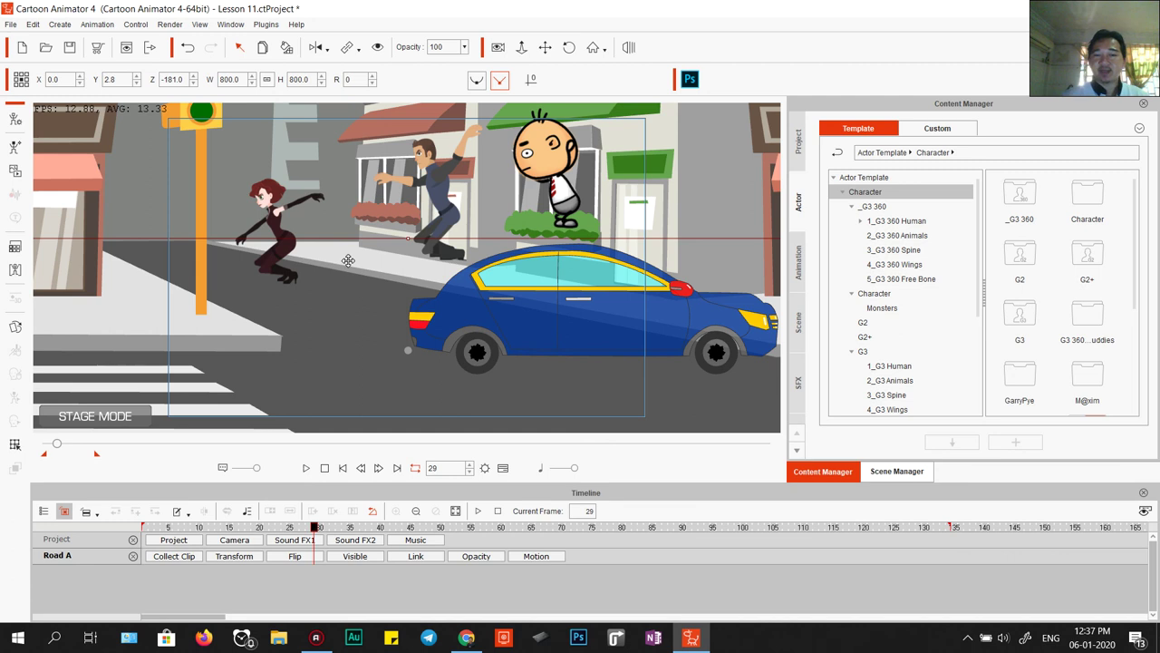
click(333, 214)
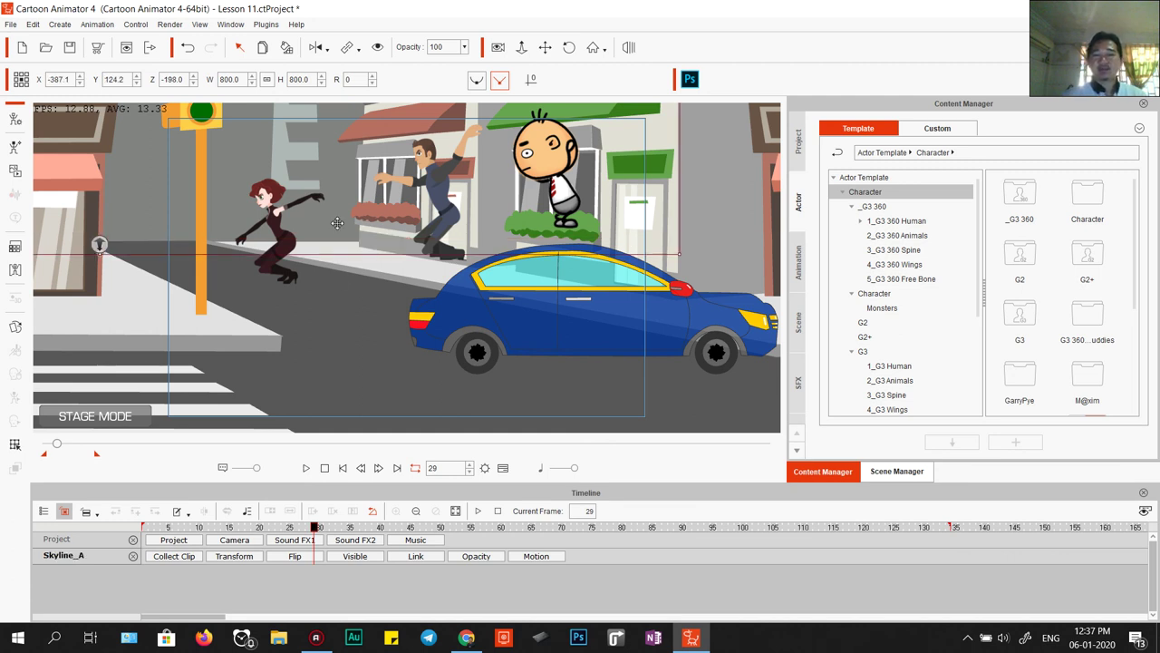
click(337, 285)
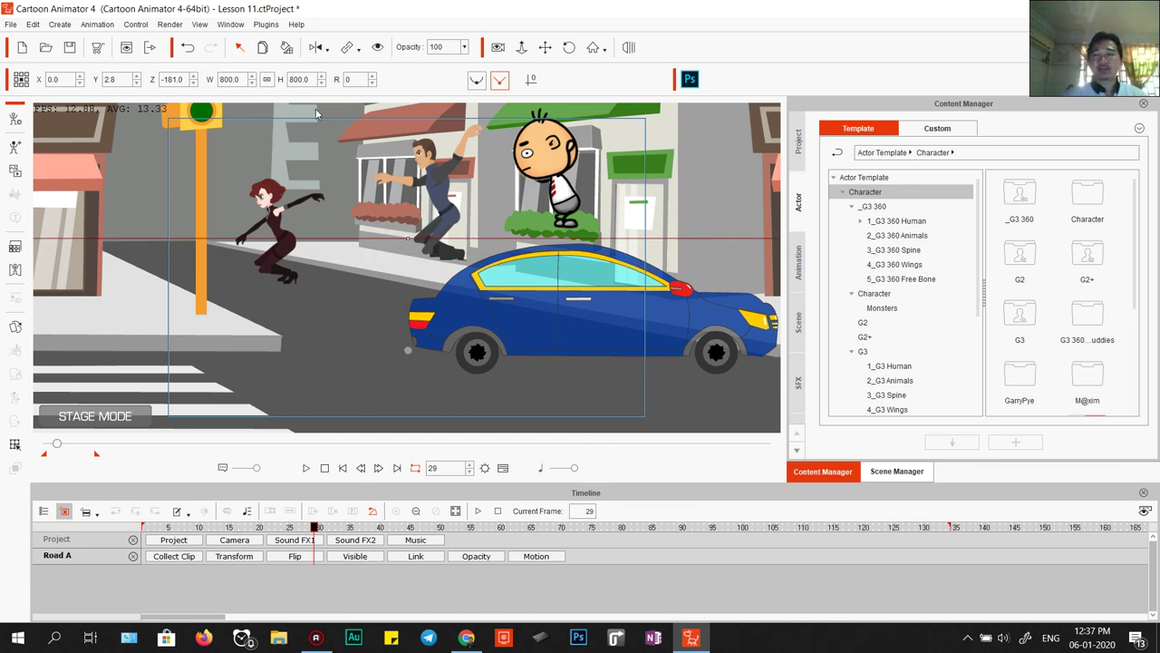
click(296, 25)
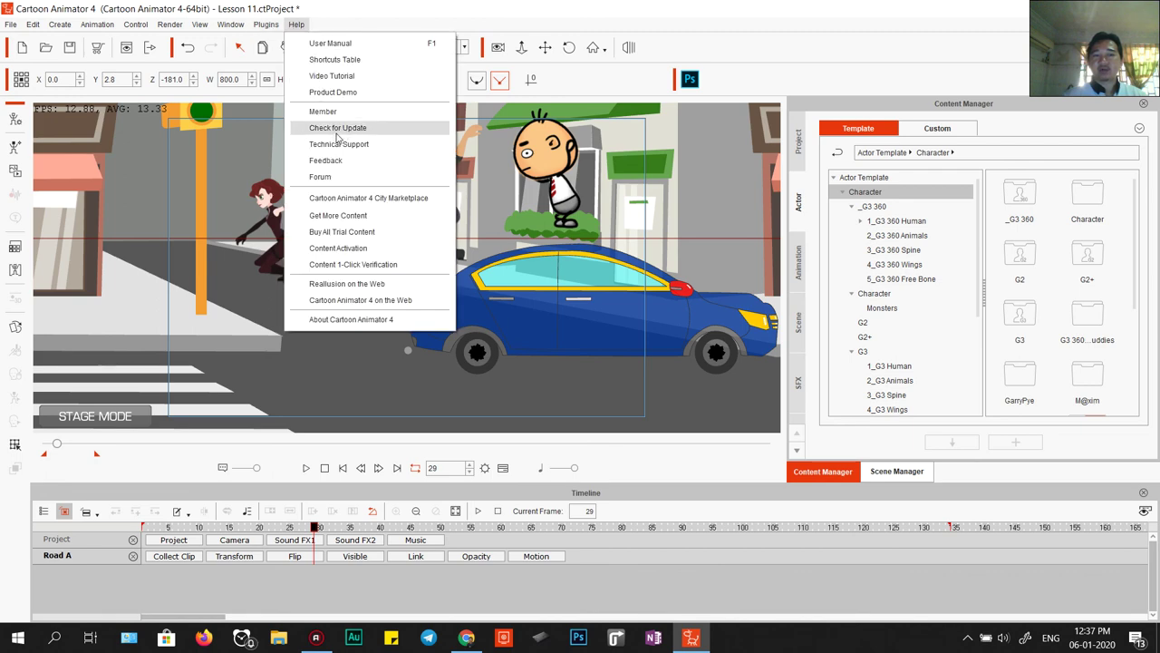
click(581, 7)
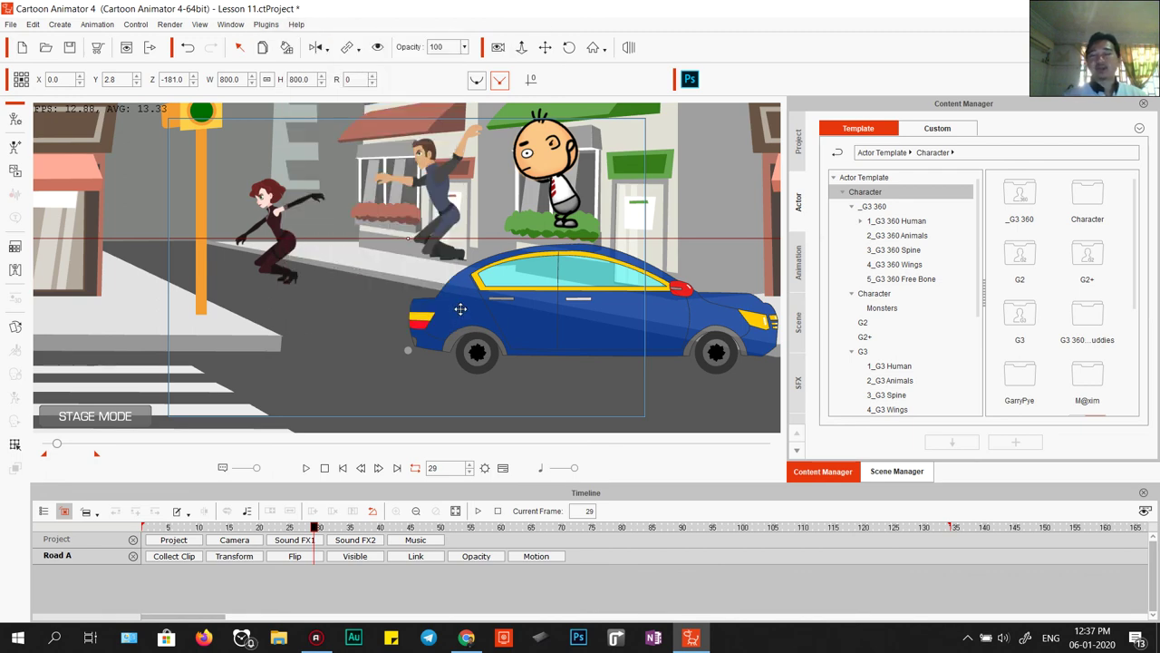